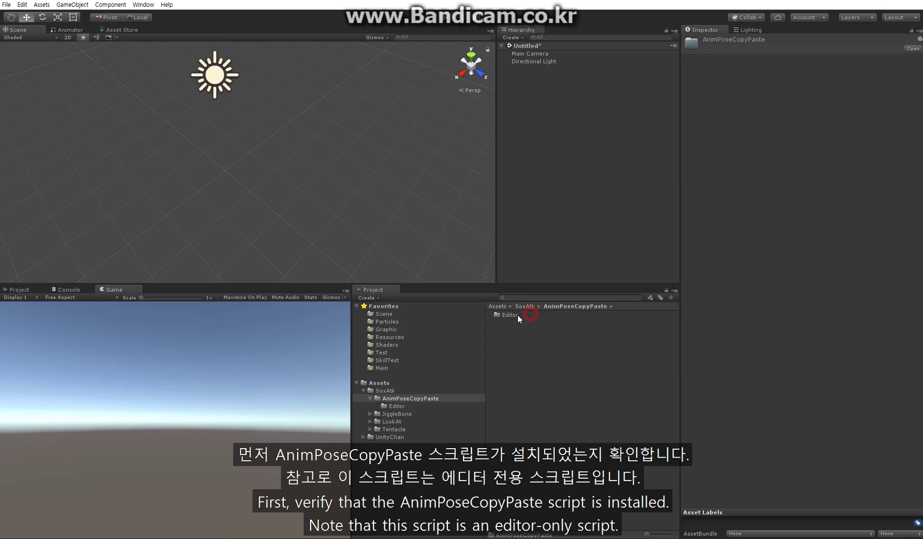
# Check the Editor folder of AnimPoseCopyPaste for its script and return to the Assets folder
pyautogui.doubleClick(515, 314)
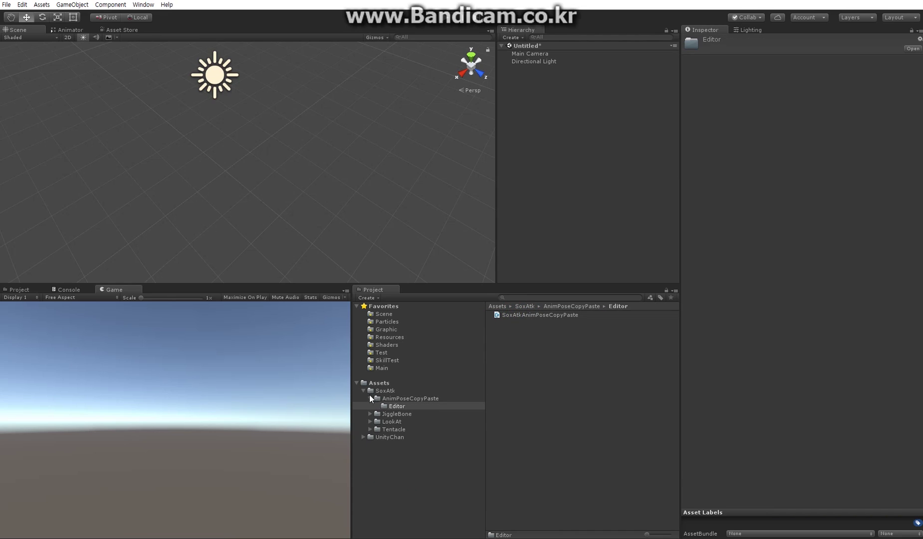
pyautogui.click(377, 383)
# Create an empty game object in the scene and name it Parent
pyautogui.rightClick(537, 92)
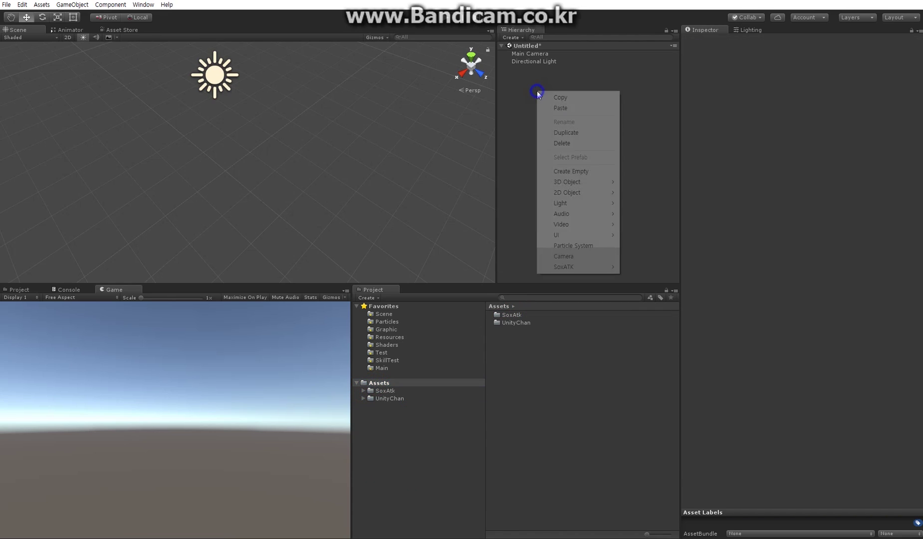
pyautogui.click(572, 172)
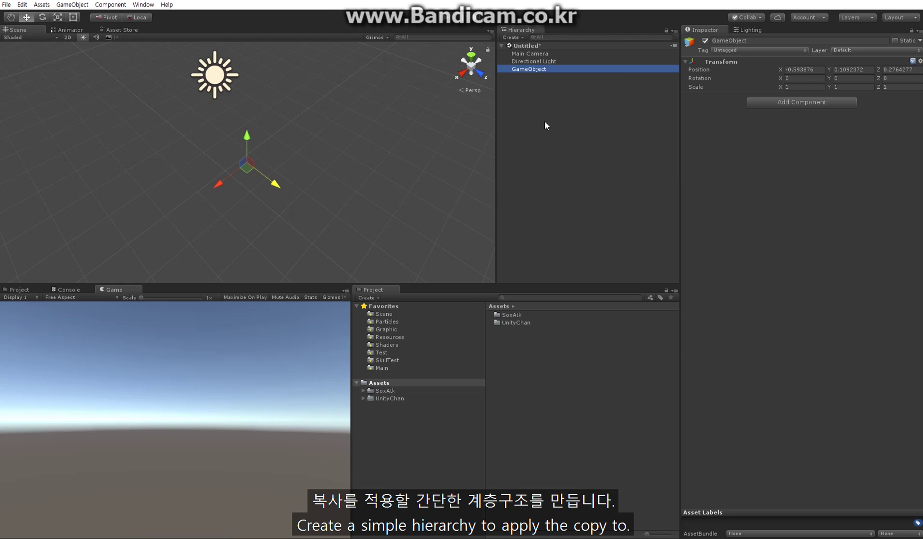
pyautogui.press('F2')
pyautogui.write('Parent')
pyautogui.press('Return')
# Add a cube under Parent and duplicate it twice, offsetting the copies along Z to about 1.49 and 2.89
pyautogui.rightClick(514, 69)
pyautogui.click(474, 158)
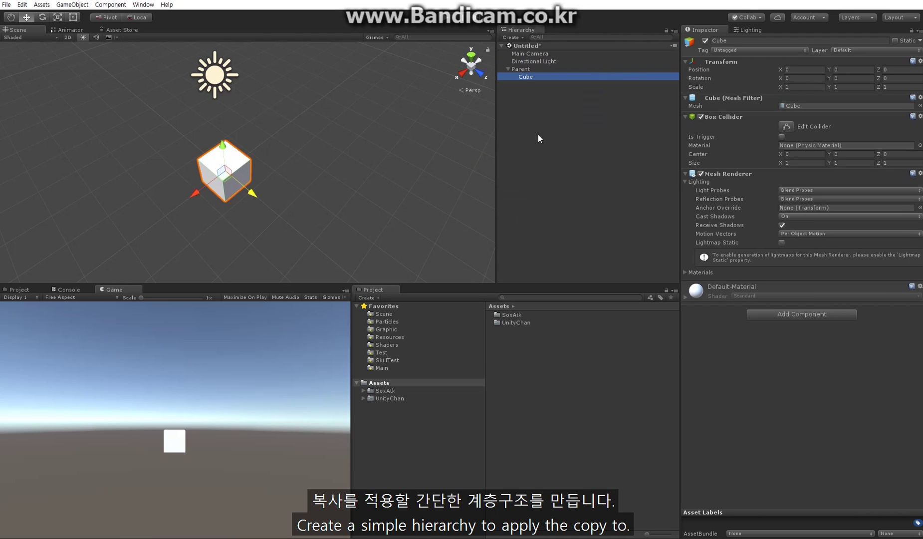
pyautogui.hotkey('ctrl', 'd')
pyautogui.moveTo(253, 192); pyautogui.dragTo(310, 181)
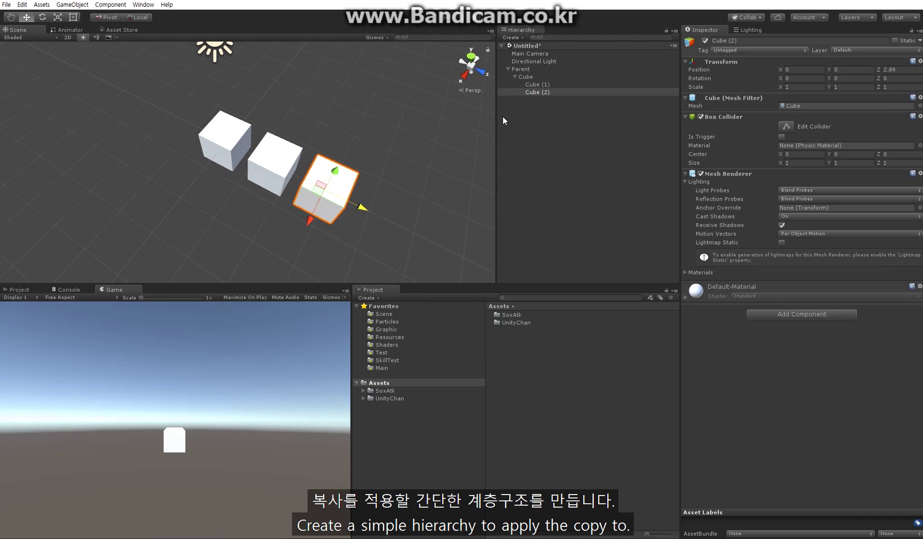
# Duplicate the Parent hierarchy, place the copy at about X 2.66, and name the original From and the copy To
pyautogui.rightClick(506, 70)
pyautogui.click(509, 103)
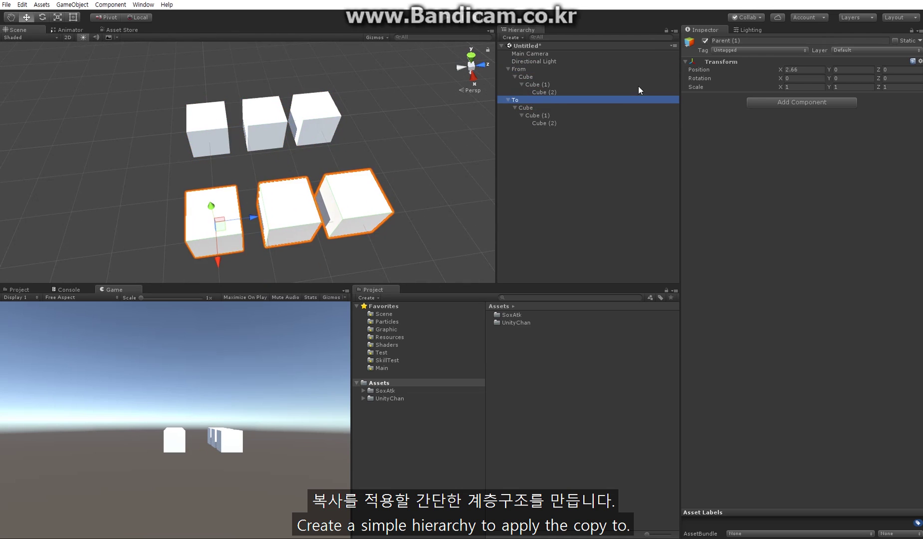
pyautogui.click(611, 77)
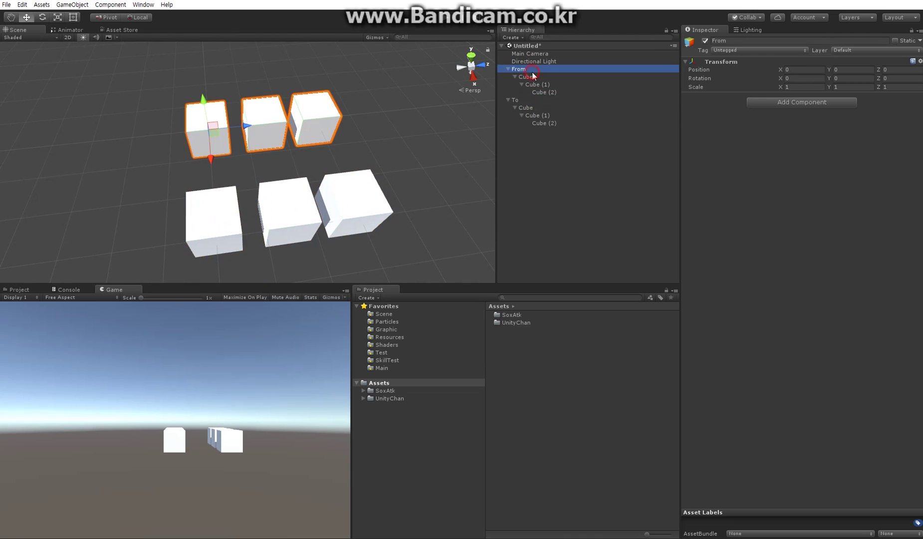
# Scale Cube (1) under From to about 1.04, 1.52, 1.34 and rotate it about -56 degrees around Y
pyautogui.click(542, 85)
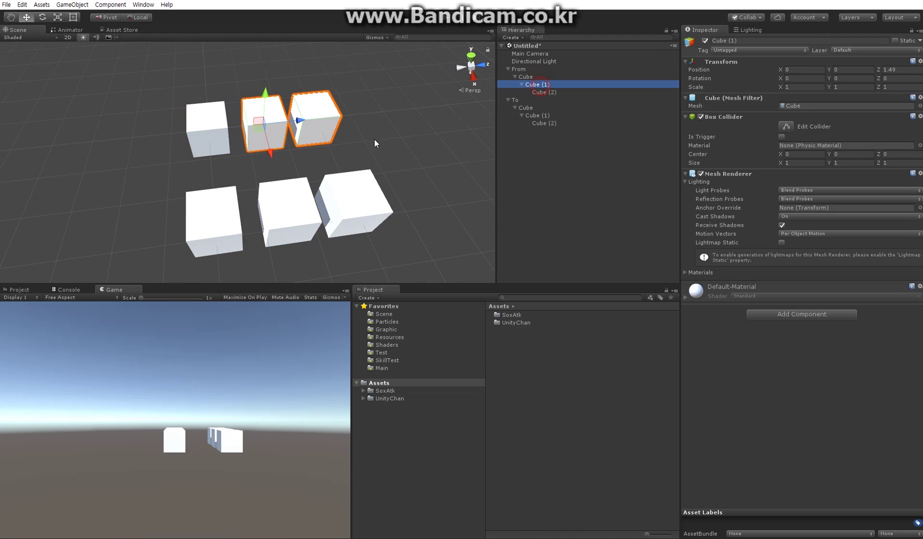
pyautogui.keyDown('alt'); pyautogui.moveTo(374, 141); pyautogui.dragTo(252, 119); pyautogui.keyUp('alt')
pyautogui.press('r')
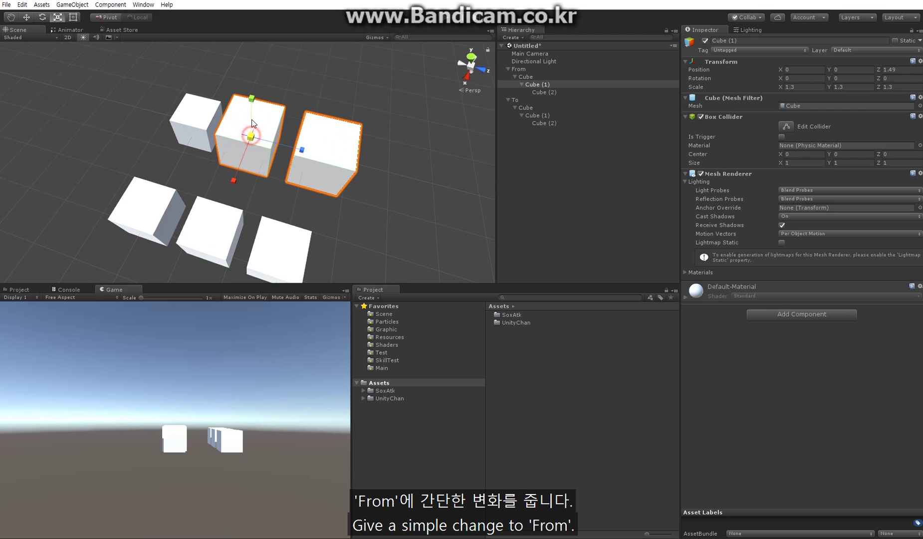
pyautogui.moveTo(239, 167); pyautogui.dragTo(363, 144)
pyautogui.click(302, 115)
pyautogui.click(252, 129)
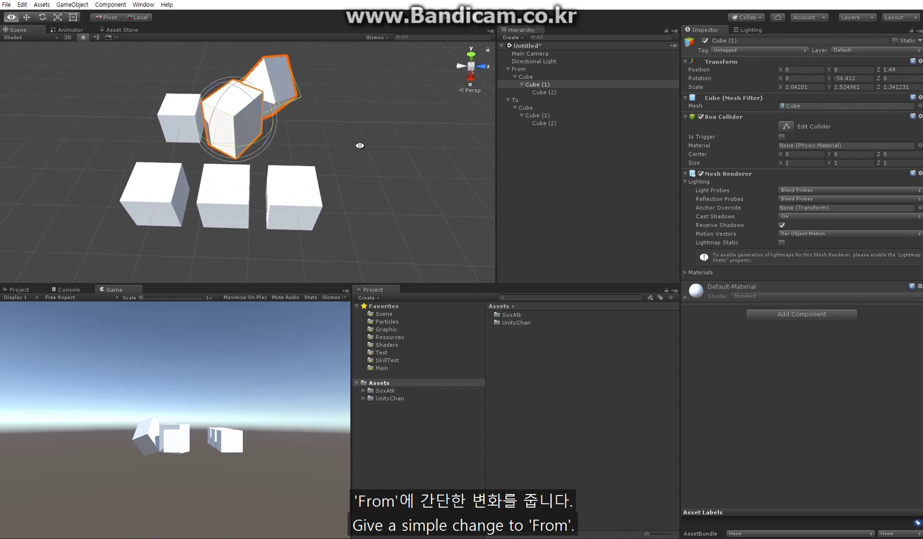
# Copy the AnimPose with children from the Cube under From
pyautogui.click(532, 78)
pyautogui.rightClick(532, 78)
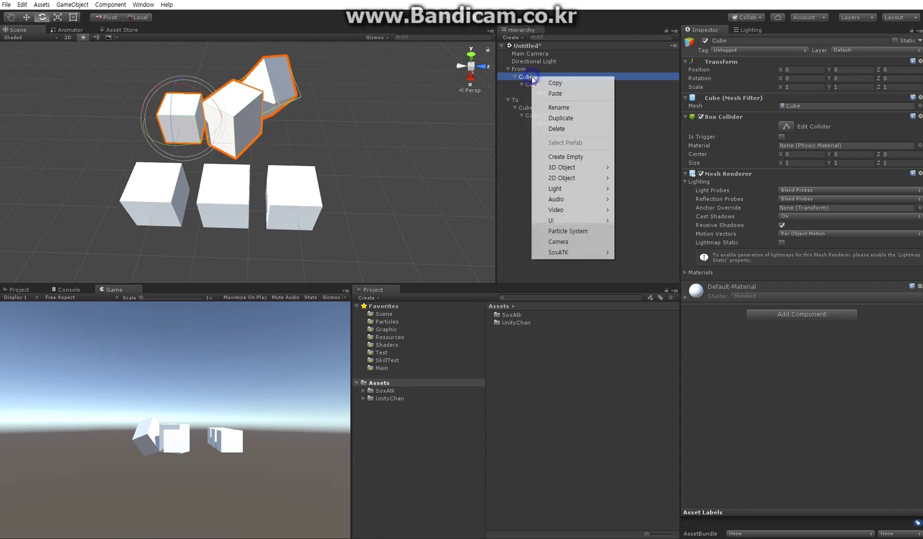
pyautogui.moveTo(567, 253)
pyautogui.moveTo(506, 251)
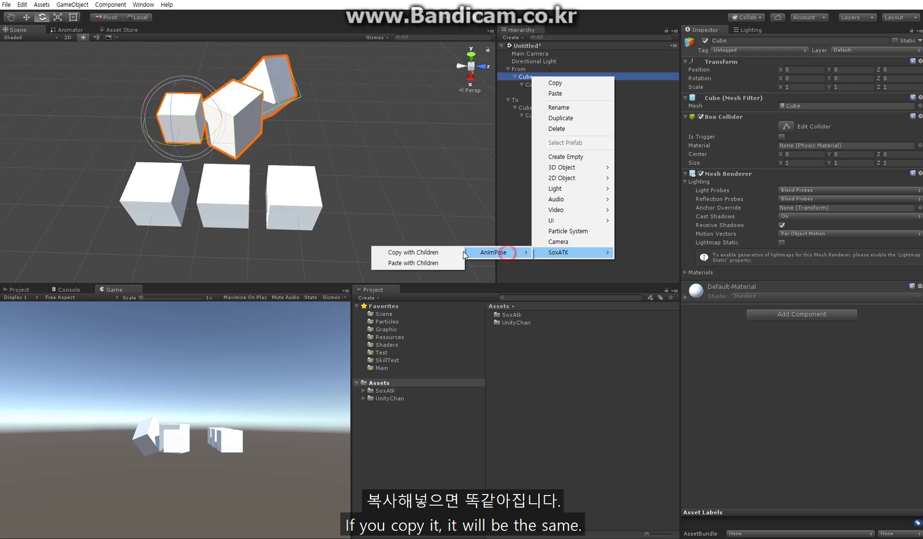
pyautogui.click(437, 252)
# Paste the copied AnimPose with children onto the Cube under To
pyautogui.click(528, 108)
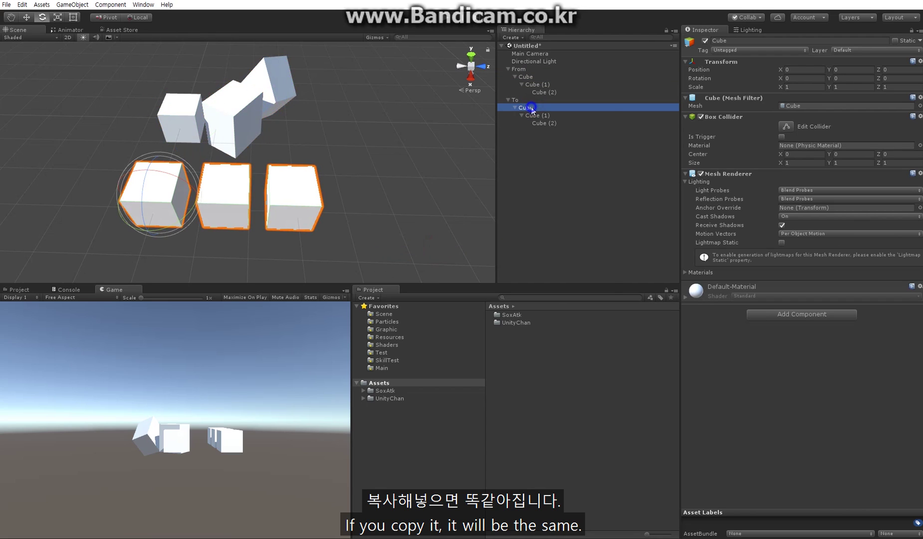
pyautogui.rightClick(529, 107)
pyautogui.moveTo(579, 282)
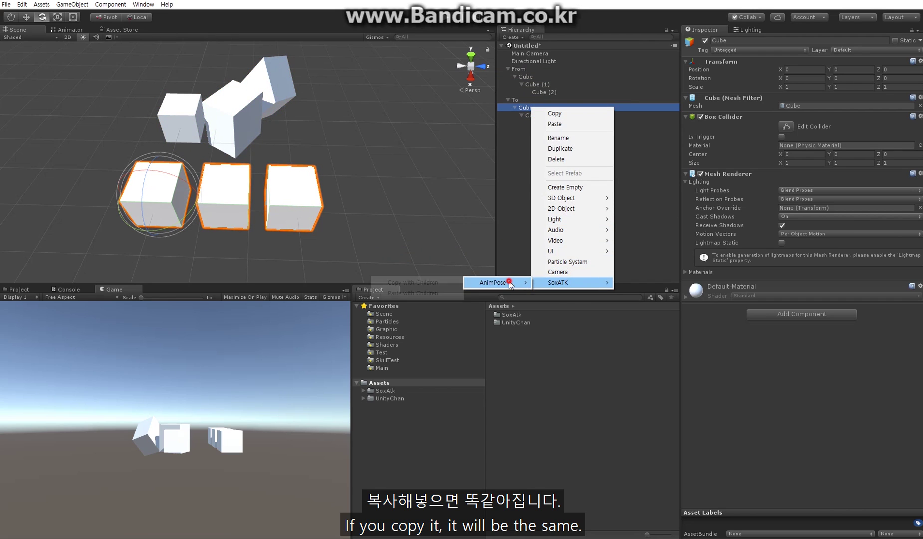
pyautogui.moveTo(506, 283)
pyautogui.click(421, 294)
# Rotate Cube (1) under From freely to about -68, 22, -93 degrees
pyautogui.keyDown('alt'); pyautogui.moveTo(341, 155); pyautogui.dragTo(306, 135); pyautogui.keyUp('alt')
pyautogui.click(254, 123)
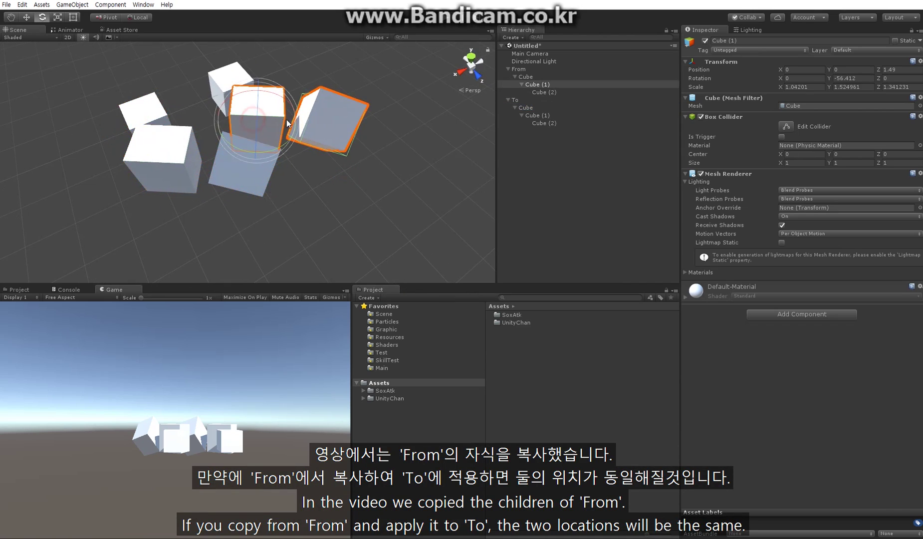
pyautogui.moveTo(278, 116); pyautogui.dragTo(231, 123)
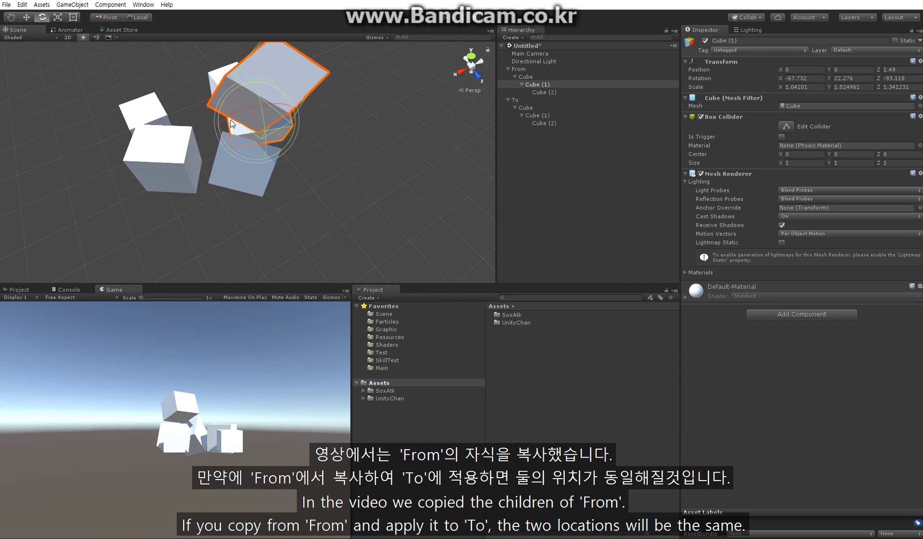
# Copy the changed AnimPose with children from the Cube under From
pyautogui.rightClick(522, 76)
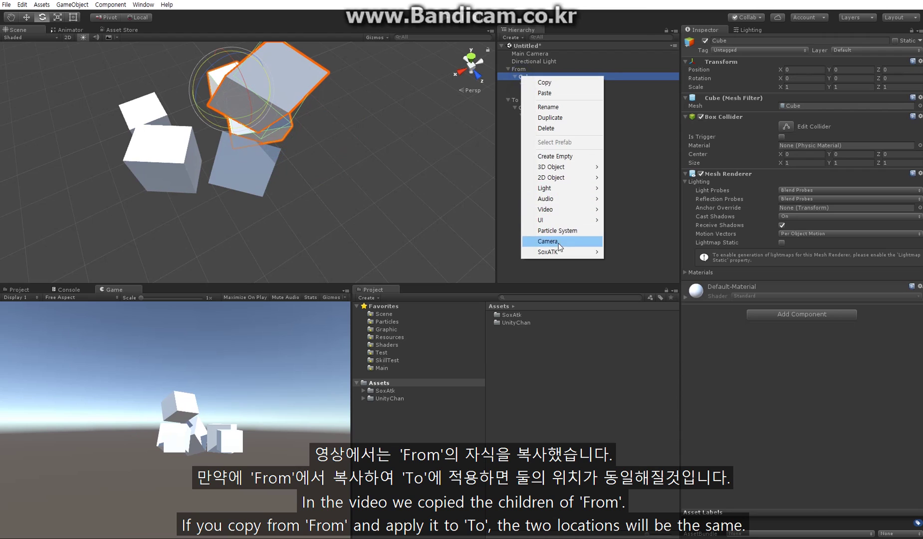
pyautogui.click(552, 252)
pyautogui.click(511, 252)
pyautogui.click(430, 253)
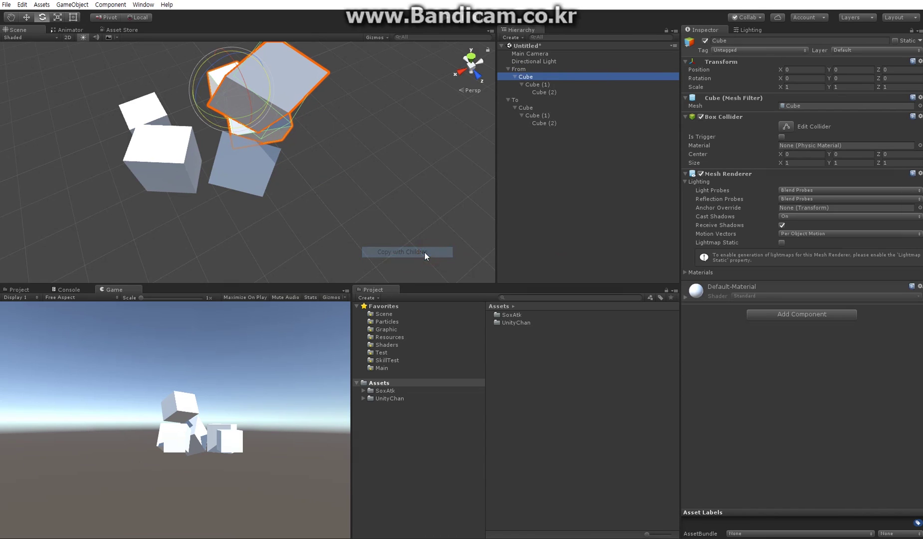
# Paste the new AnimPose with children onto the Cube under To, compare both hierarchies, and clear the selection
pyautogui.click(537, 107)
pyautogui.rightClick(534, 107)
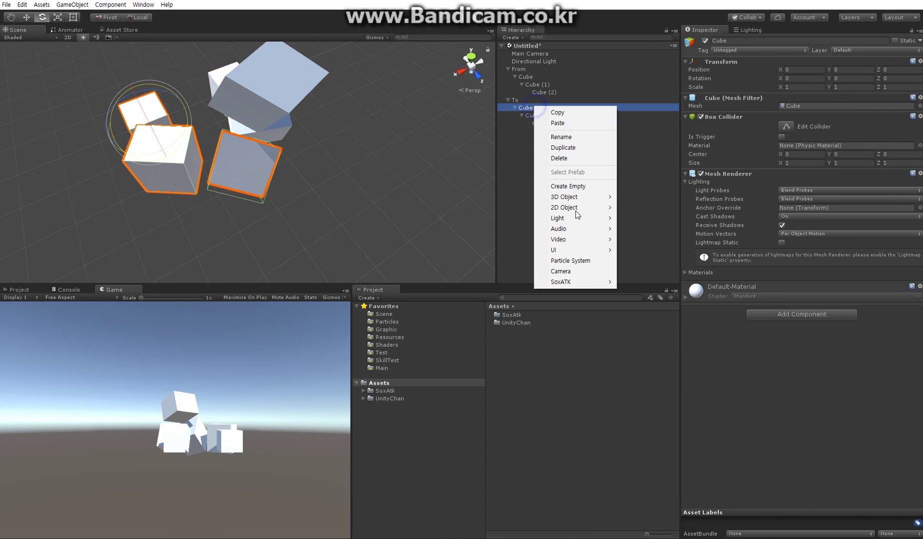
pyautogui.click(592, 281)
pyautogui.click(514, 282)
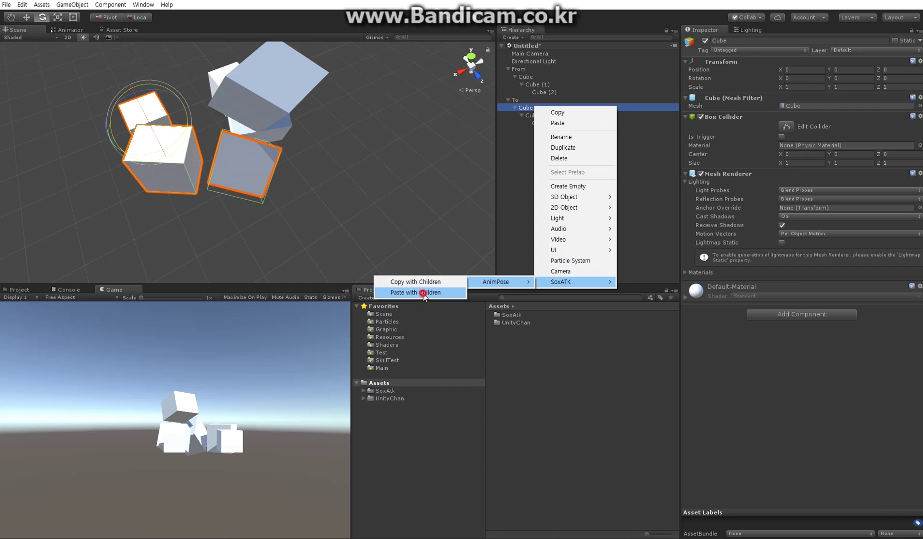
pyautogui.click(423, 292)
pyautogui.keyDown('alt'); pyautogui.moveTo(268, 185); pyautogui.dragTo(407, 149); pyautogui.keyUp('alt')
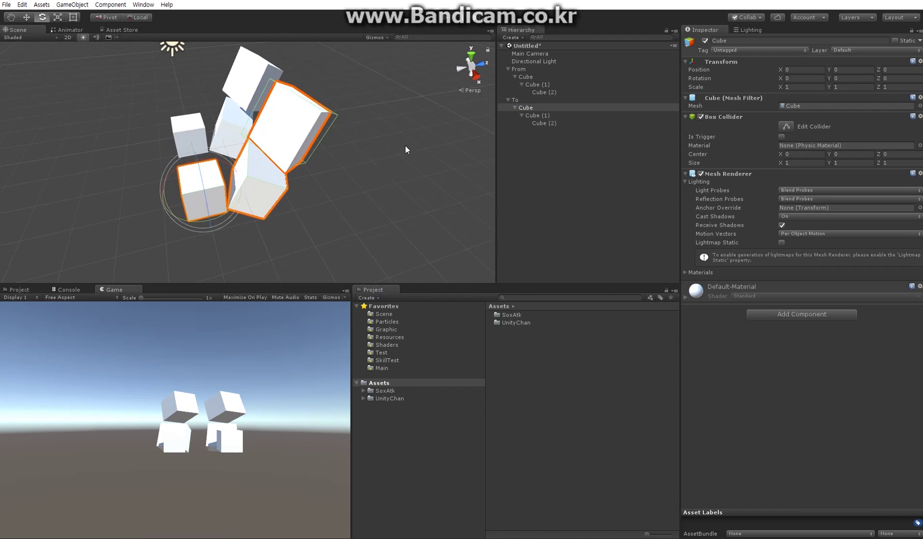
pyautogui.scroll(-2, 419, 150)
pyautogui.click(561, 172)
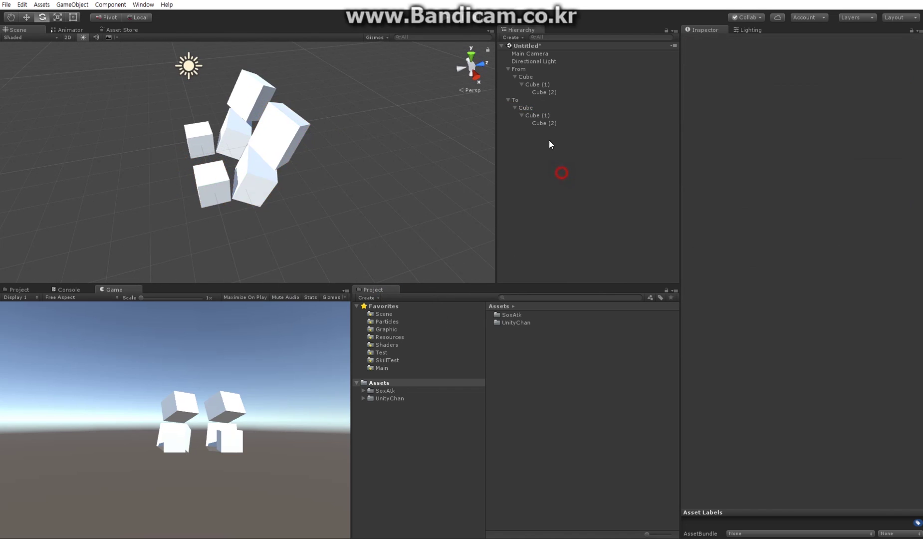
# Open the ActionCheck scene from the UnityChan Scenes folder
pyautogui.click(389, 399)
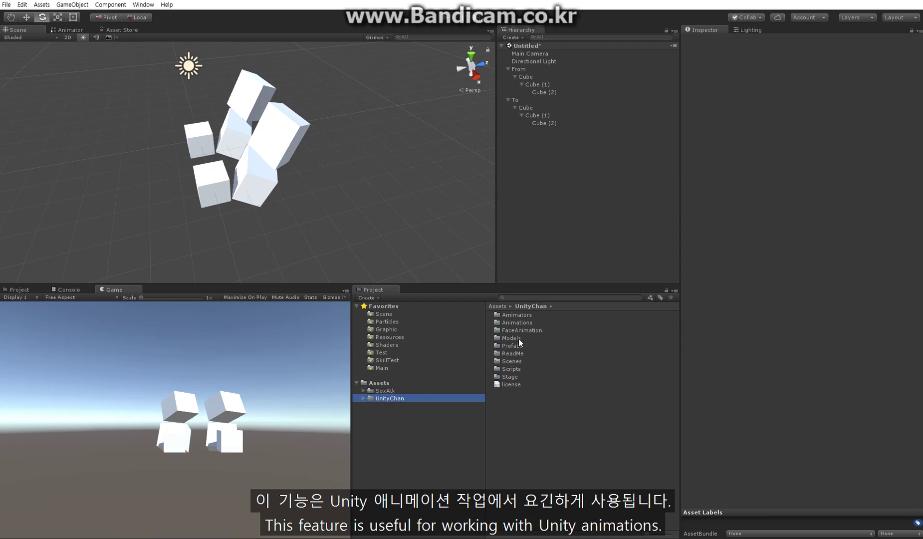
pyautogui.doubleClick(514, 361)
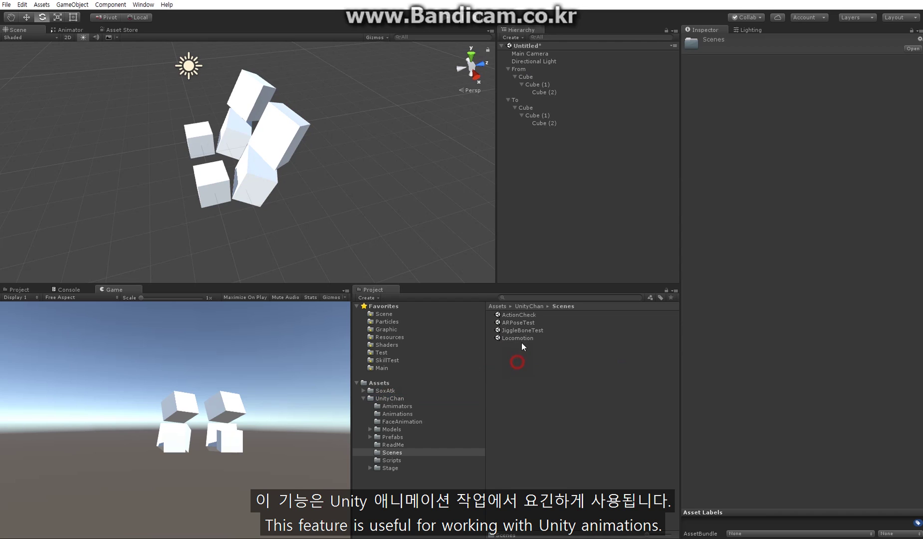
pyautogui.doubleClick(520, 315)
pyautogui.click(450, 294)
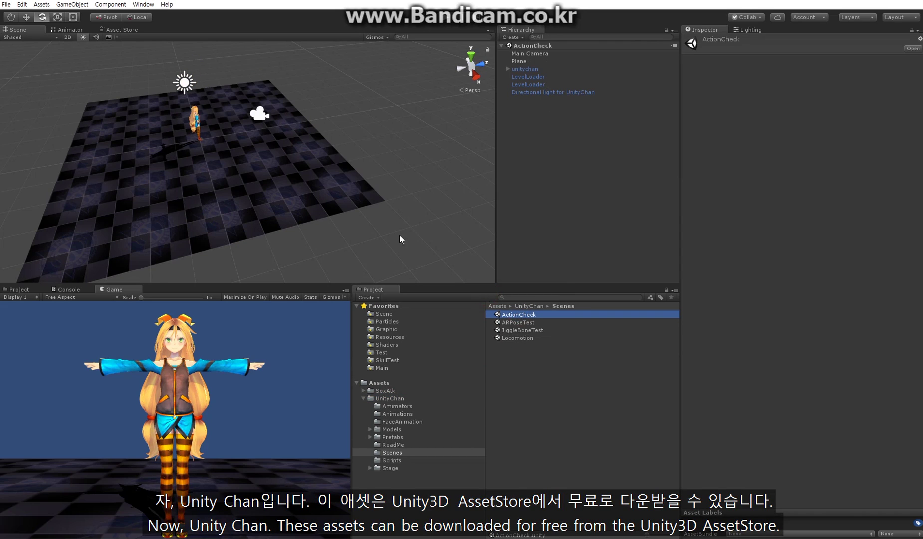
# Select the unitychan character, frame it from the front, and bring up the Animation window
pyautogui.click(210, 167)
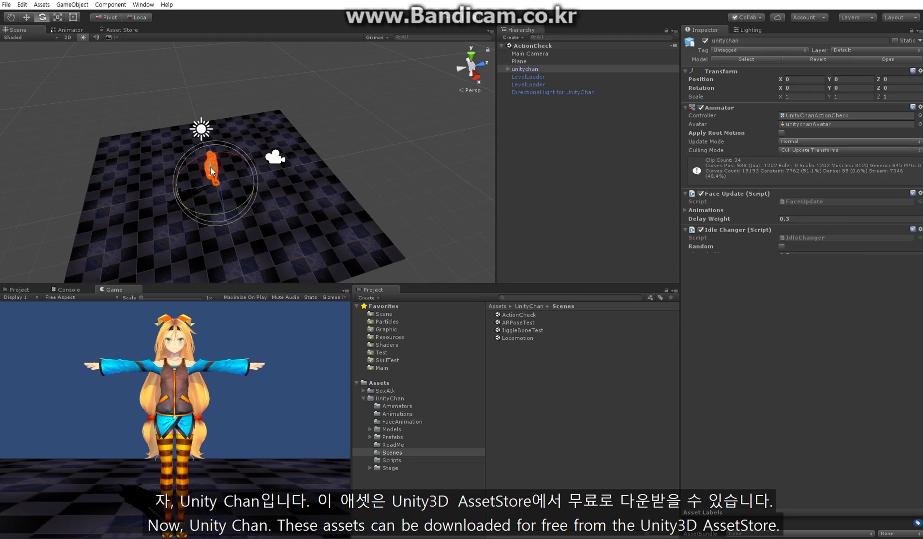
pyautogui.press('f')
pyautogui.keyDown('alt'); pyautogui.moveTo(258, 219); pyautogui.dragTo(285, 237); pyautogui.keyUp('alt')
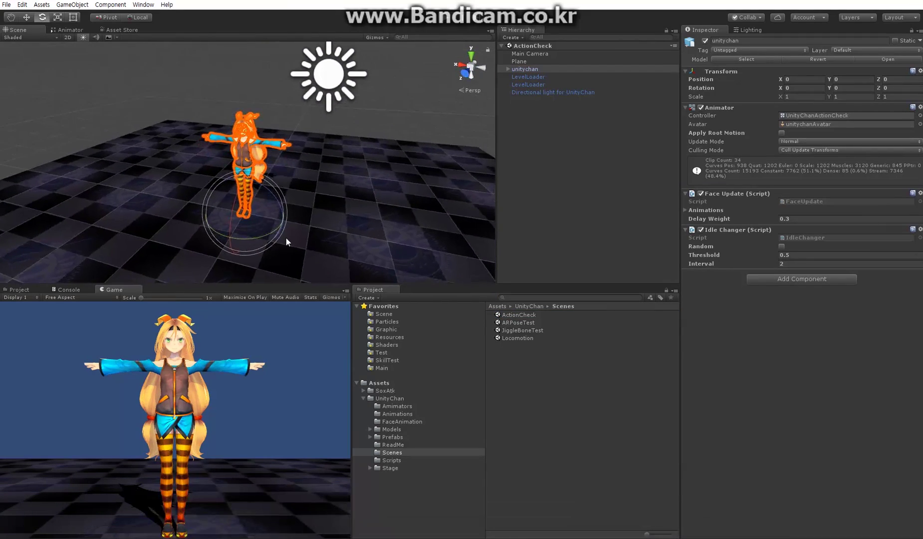
pyautogui.scroll(2, 317, 212)
pyautogui.moveTo(922, 213); pyautogui.dragTo(517, 192)
# Choose the JUMP00 clip and scrub its timeline to about frame 41 to preview the jump pose
pyautogui.click(428, 210)
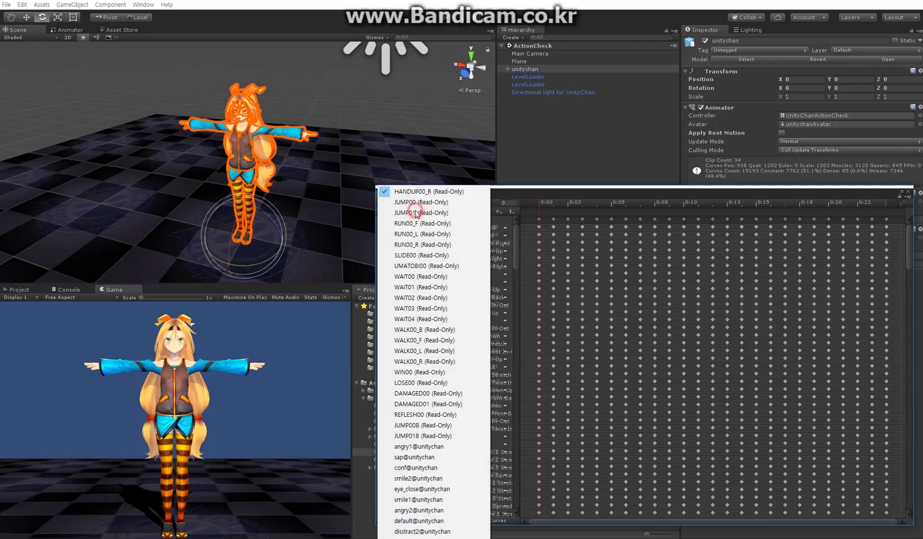
pyautogui.click(419, 202)
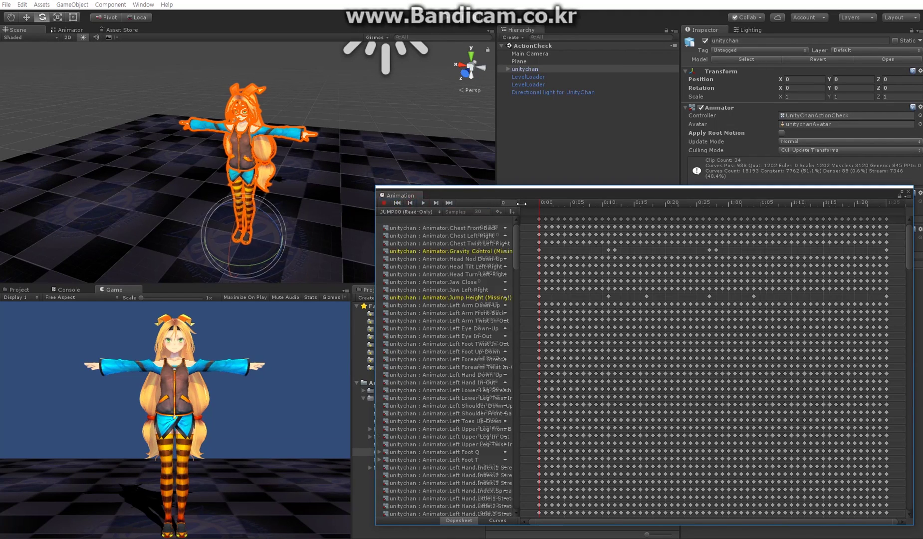
pyautogui.moveTo(543, 202); pyautogui.dragTo(818, 214)
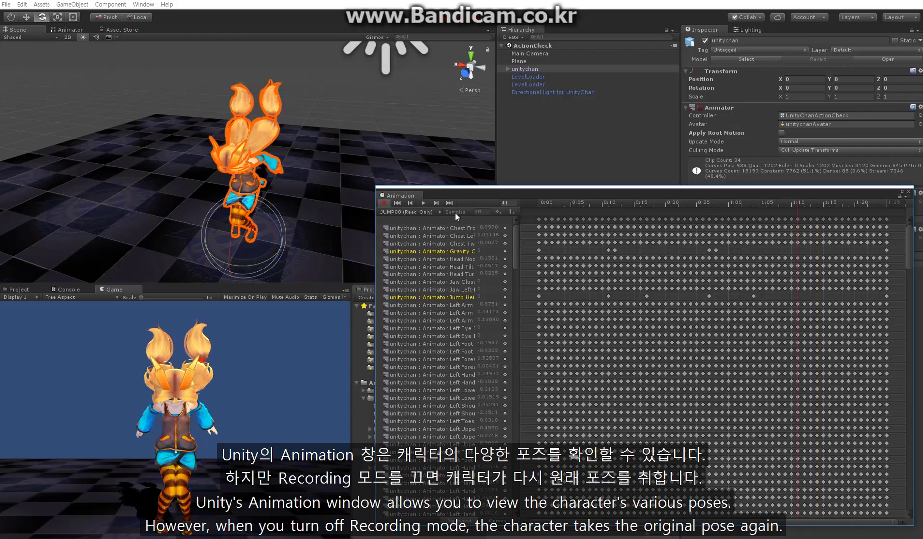
# Switch to the RUN00_L clip and scrub to about frame 3 to preview its pose
pyautogui.click(429, 211)
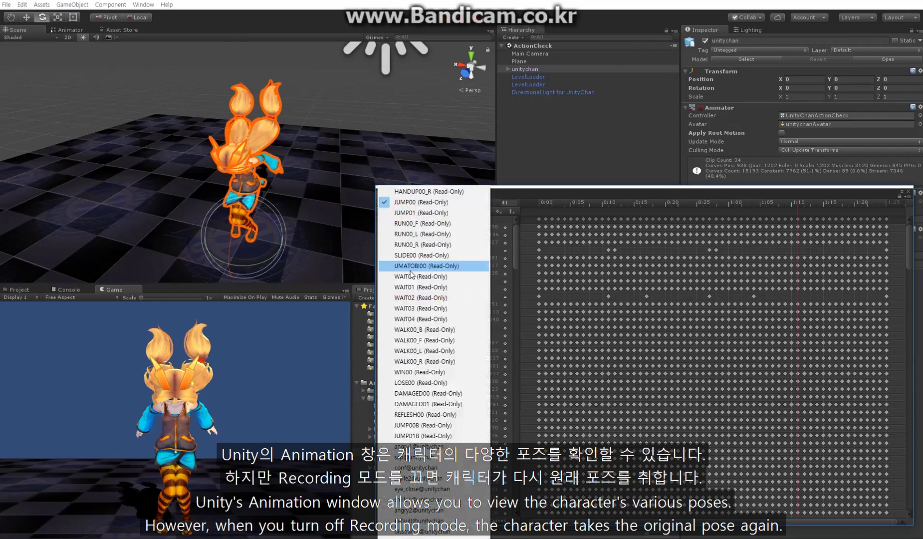
pyautogui.click(414, 233)
pyautogui.moveTo(555, 203); pyautogui.dragTo(577, 200)
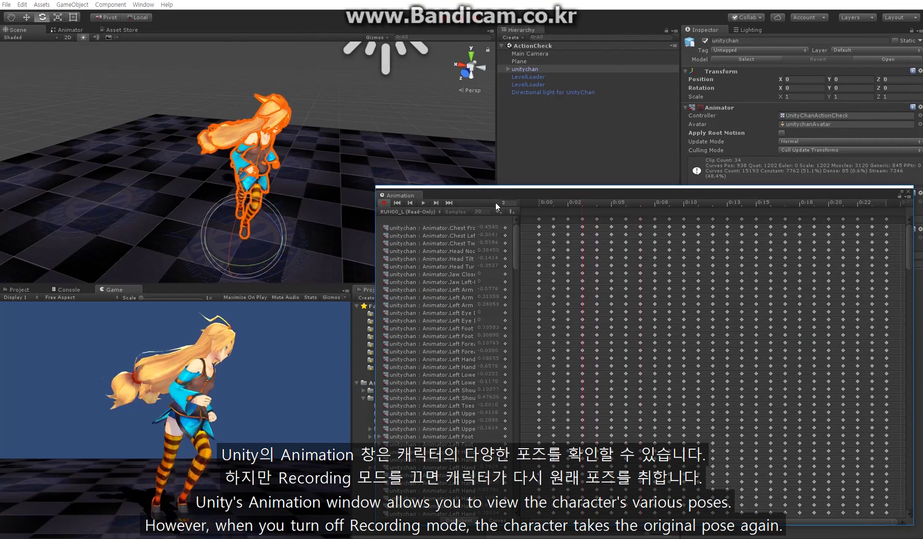
# Preview the RUN00_F clip at frame 7 from the side, and turn off Recording mode and deselect the character
pyautogui.click(414, 211)
pyautogui.click(409, 223)
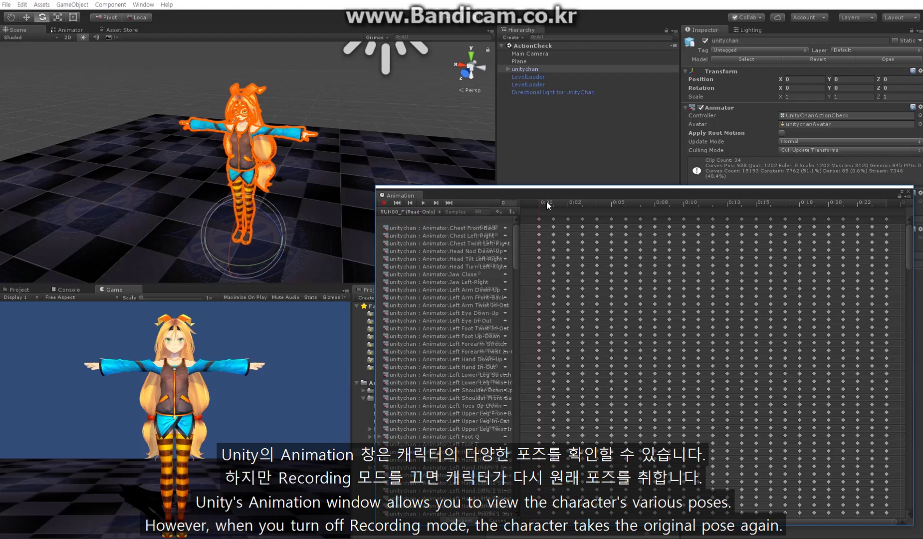
pyautogui.moveTo(547, 201); pyautogui.dragTo(633, 202)
pyautogui.keyDown('alt'); pyautogui.moveTo(130, 165); pyautogui.dragTo(377, 175); pyautogui.keyUp('alt')
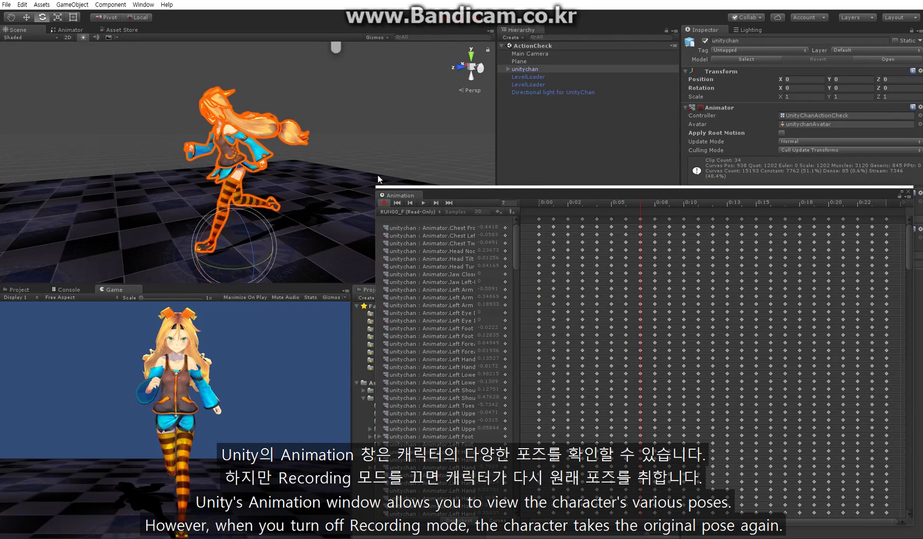
pyautogui.click(383, 202)
pyautogui.click(535, 127)
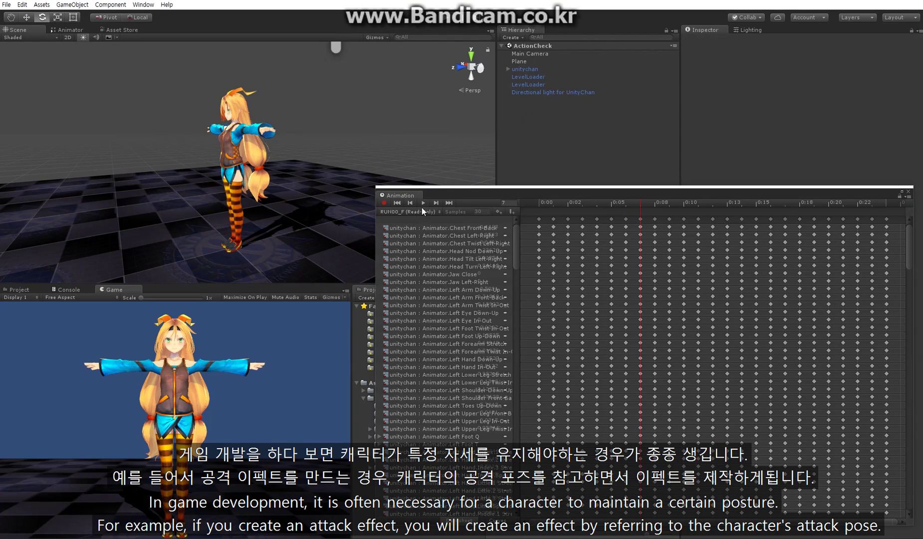
# Select the unitychan character and scrub its RUN00_F clip to frame 18 for a running pose
pyautogui.click(530, 70)
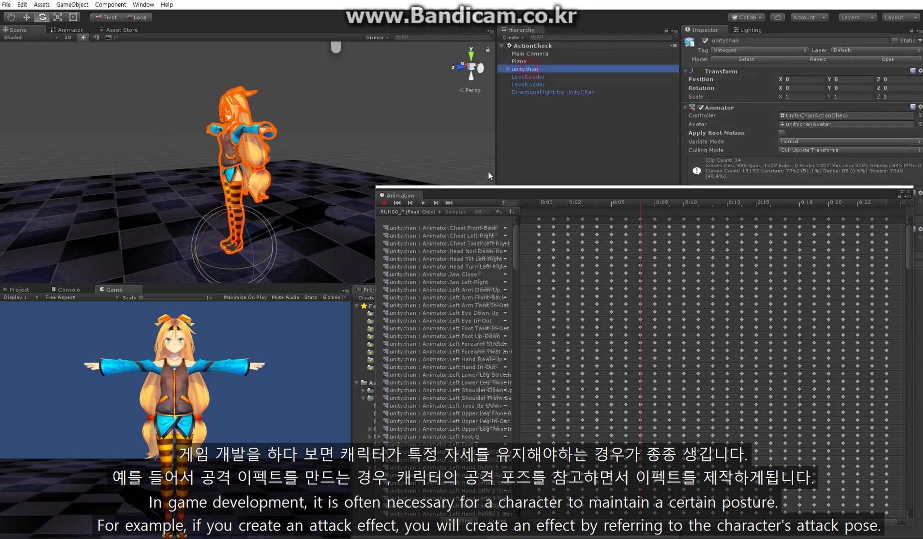
pyautogui.click(401, 211)
pyautogui.click(425, 223)
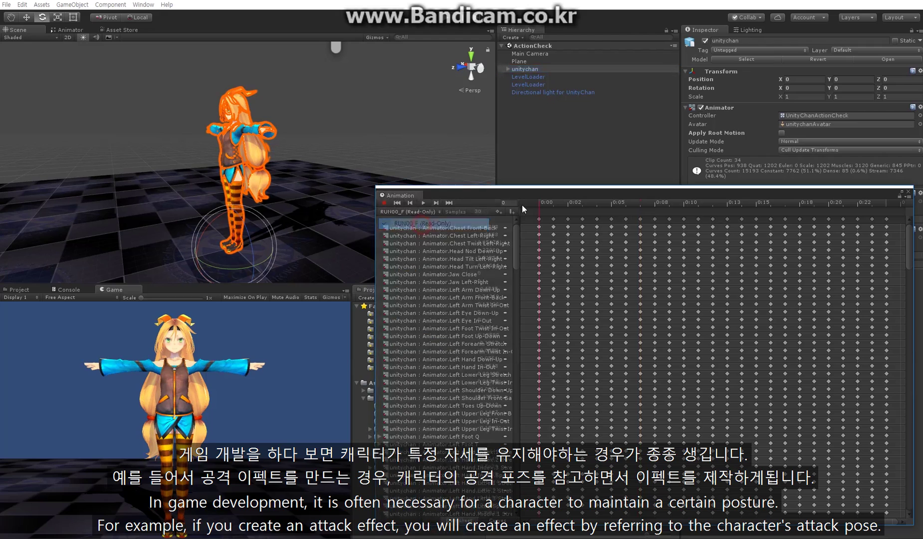
pyautogui.moveTo(559, 202); pyautogui.dragTo(797, 207)
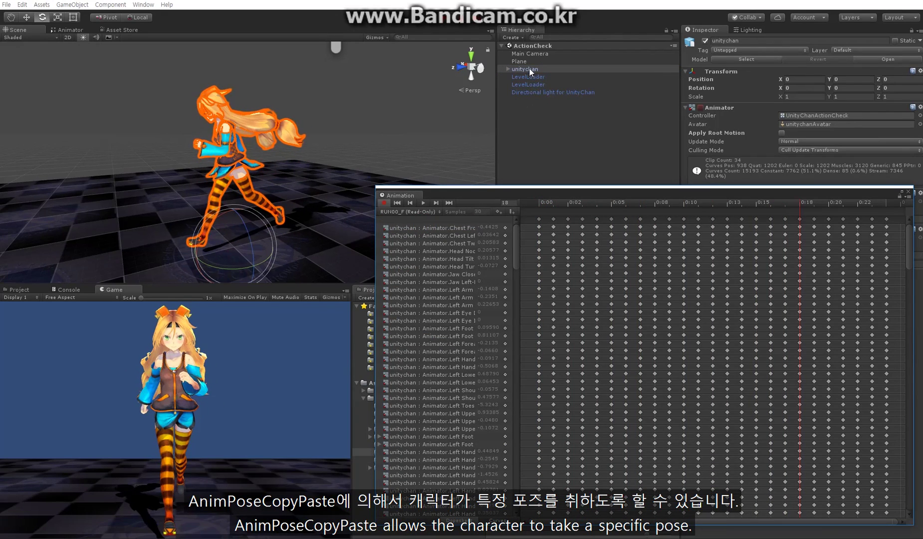
# Copy the running pose from the unitychan hierarchy using the SoxATK AnimPose copy command
pyautogui.rightClick(530, 68)
pyautogui.moveTo(554, 241)
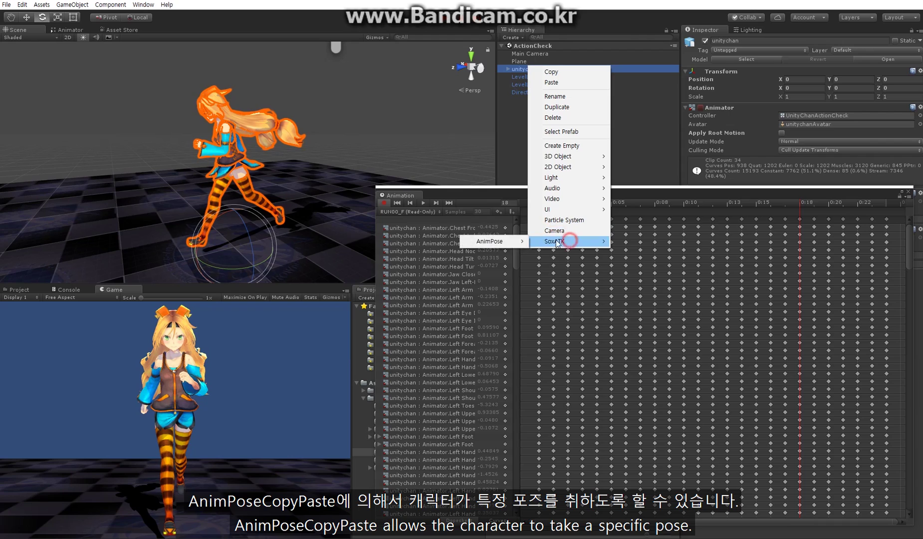
pyautogui.click(491, 243)
pyautogui.click(420, 241)
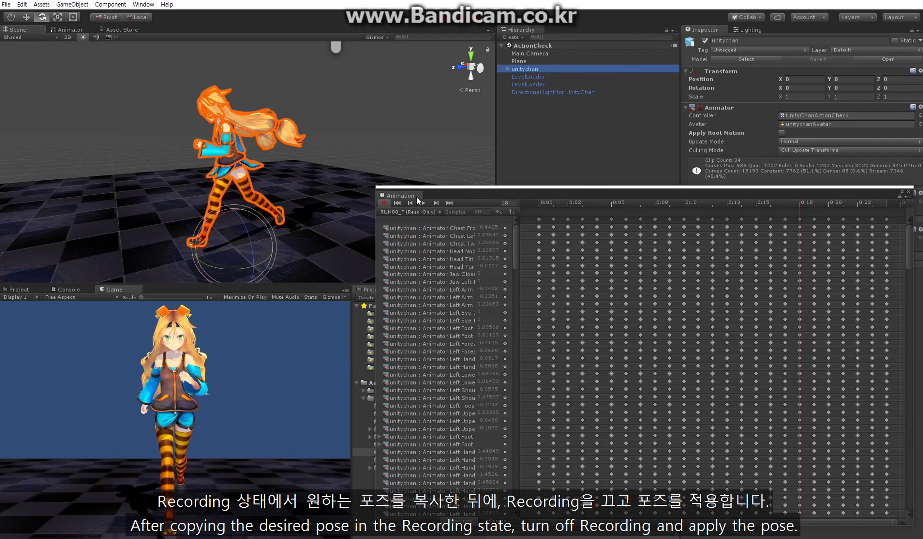
# Turn off Recording mode, paste the copied pose onto unitychan with SoxATK AnimPose, and deselect the character
pyautogui.click(518, 137)
pyautogui.click(525, 69)
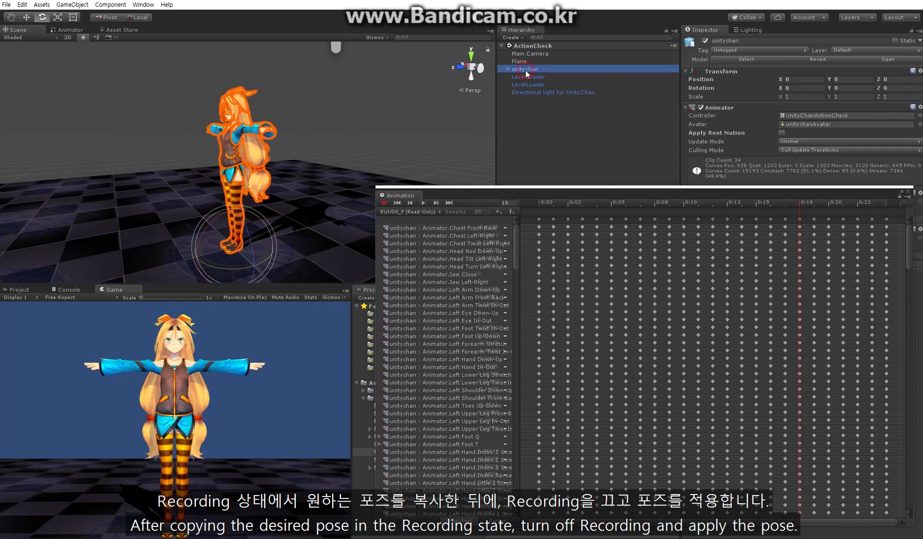
pyautogui.rightClick(525, 70)
pyautogui.click(567, 244)
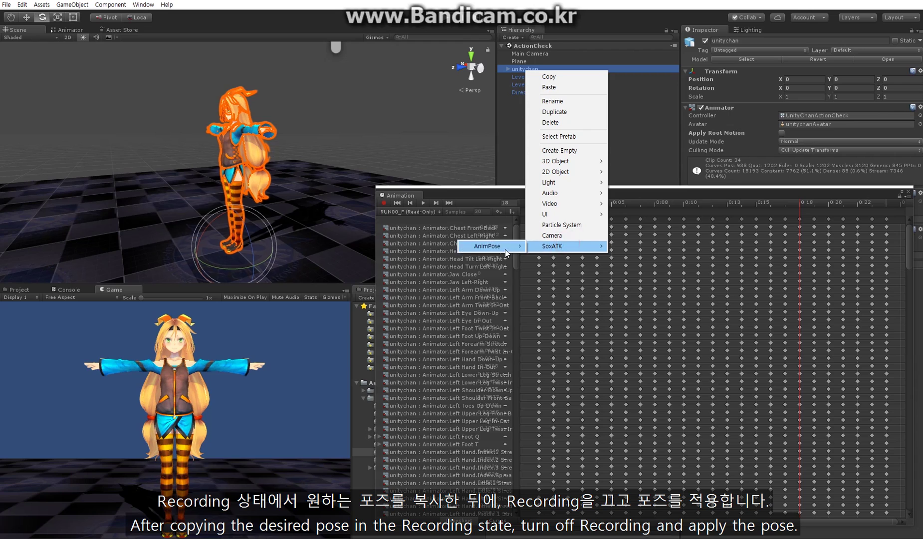
pyautogui.moveTo(507, 252)
pyautogui.click(424, 257)
pyautogui.click(549, 133)
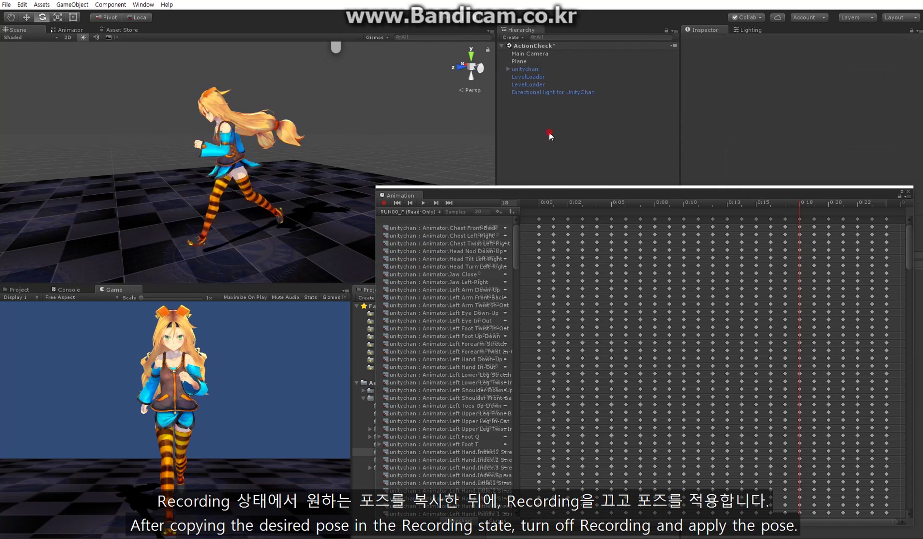
# Close the Animation window, view the pasted pose from the opposite side, and expand the unitychan hierarchy
pyautogui.click(907, 191)
pyautogui.keyDown('alt'); pyautogui.moveTo(487, 203); pyautogui.dragTo(314, 131); pyautogui.keyUp('alt')
pyautogui.click(239, 145)
pyautogui.click(508, 69)
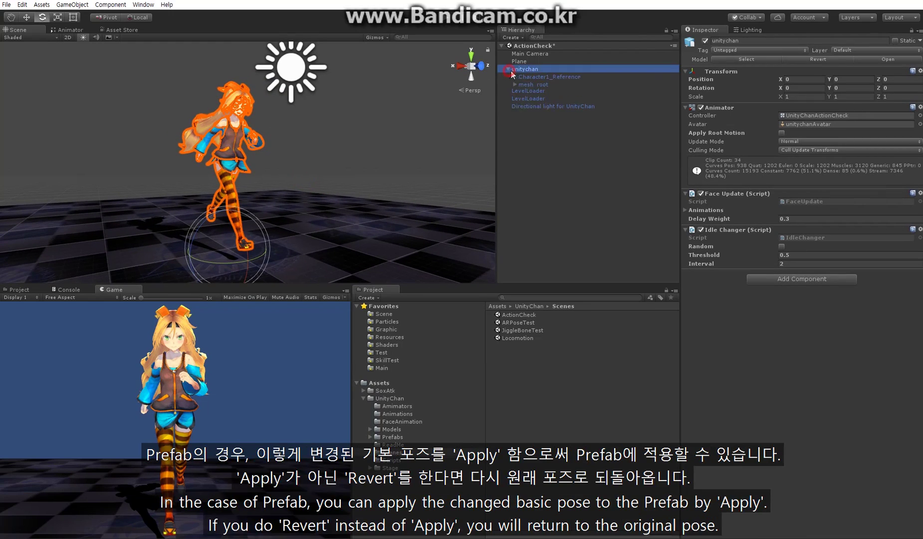
pyautogui.click(540, 85)
pyautogui.click(535, 78)
pyautogui.click(539, 85)
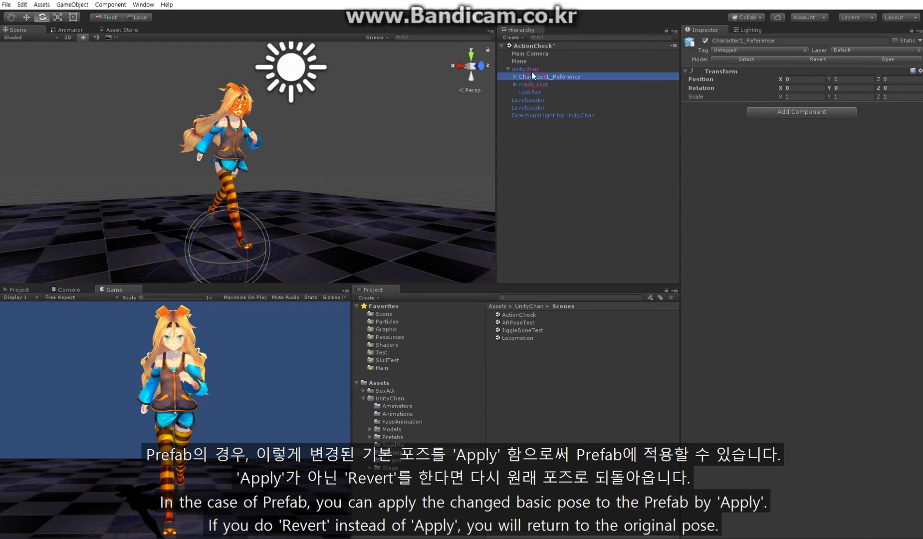
# Revert the unitychan root object to its original pose and check it in the scene
pyautogui.click(525, 70)
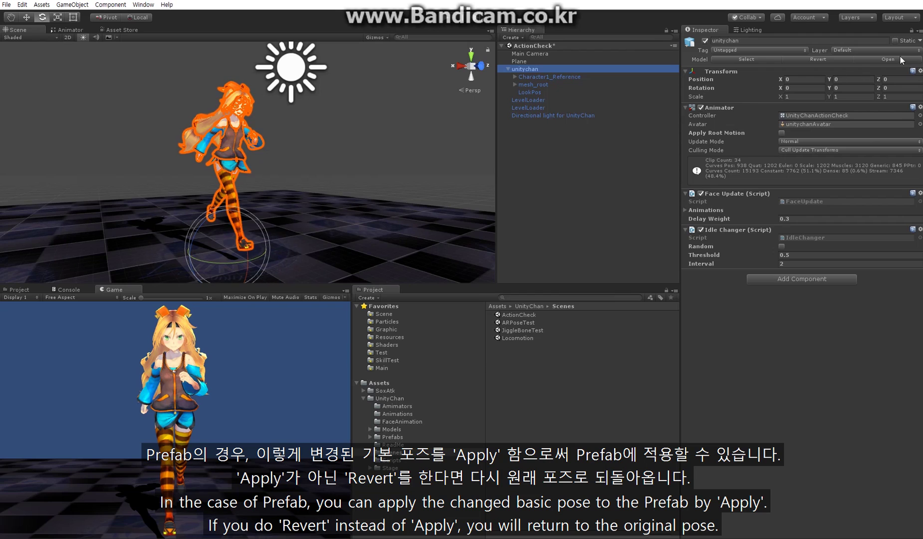
pyautogui.click(545, 78)
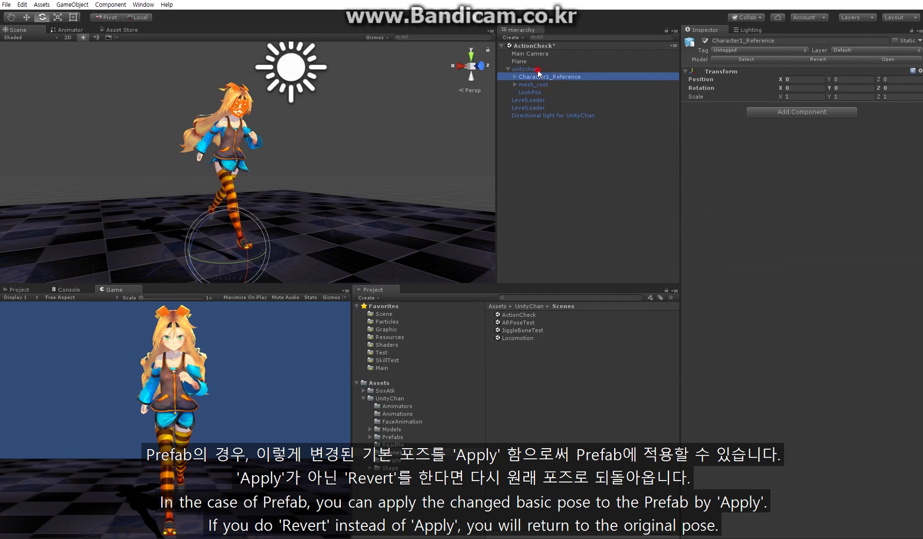
pyautogui.click(536, 70)
pyautogui.click(534, 78)
pyautogui.click(531, 69)
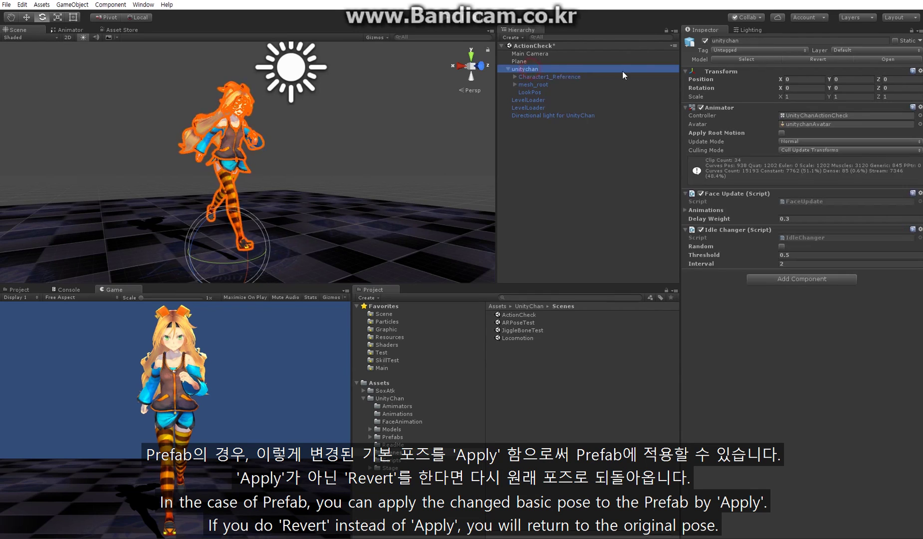
pyautogui.click(815, 59)
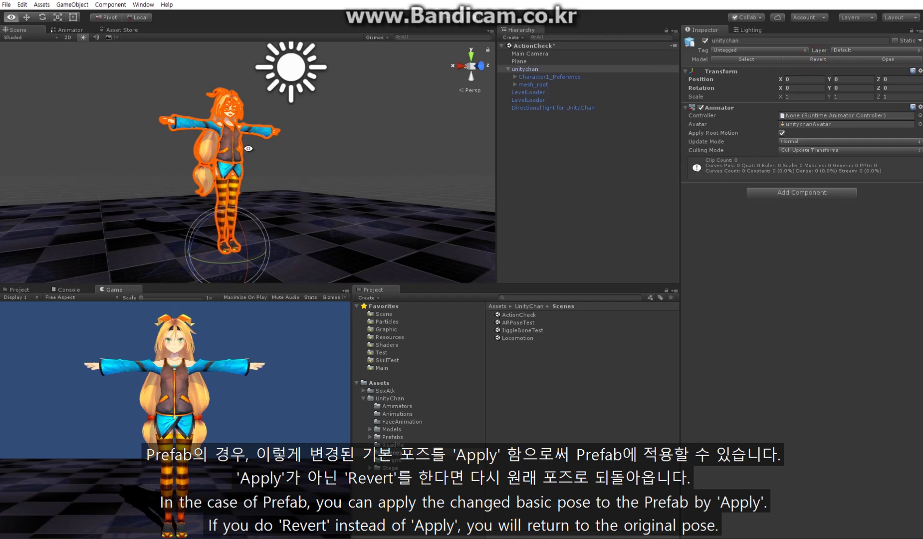
pyautogui.keyDown('alt'); pyautogui.moveTo(248, 148); pyautogui.dragTo(600, 52); pyautogui.keyUp('alt')
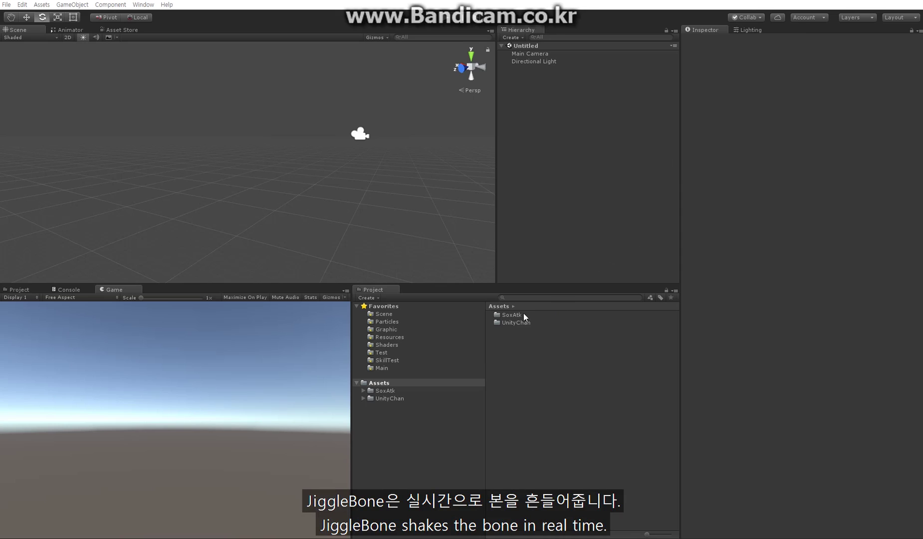
# Check the SoxAtk/JiggleBone folder for the SoxAtkJiggleBone script and return to the Assets root
pyautogui.doubleClick(510, 315)
pyautogui.click(516, 324)
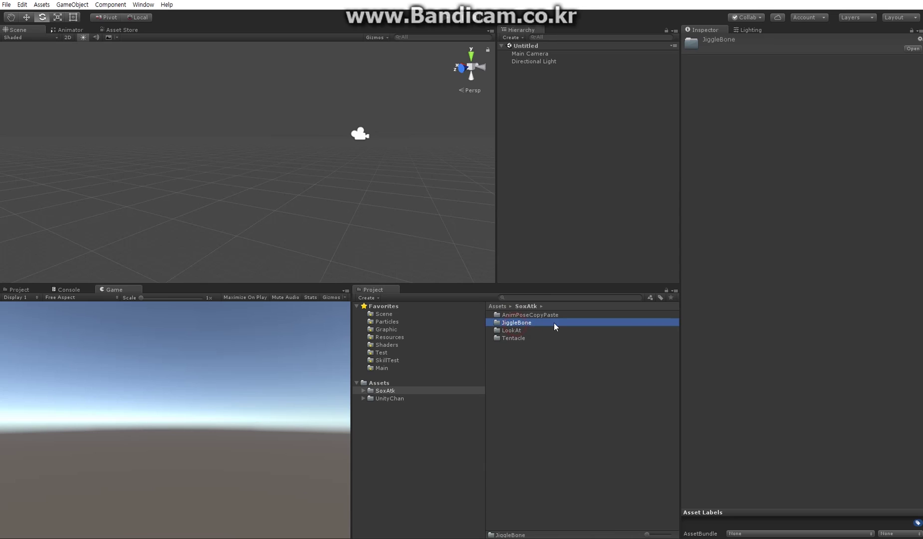
pyautogui.doubleClick(518, 324)
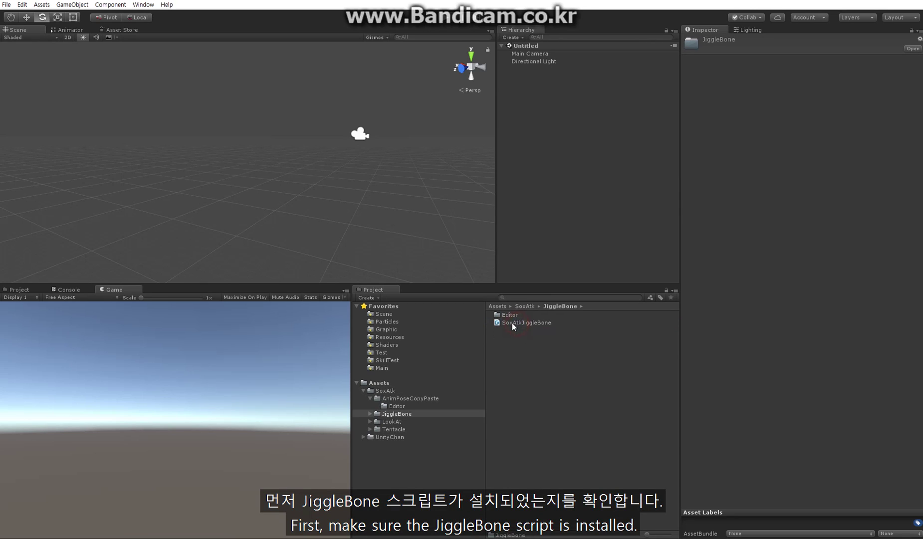
pyautogui.click(519, 323)
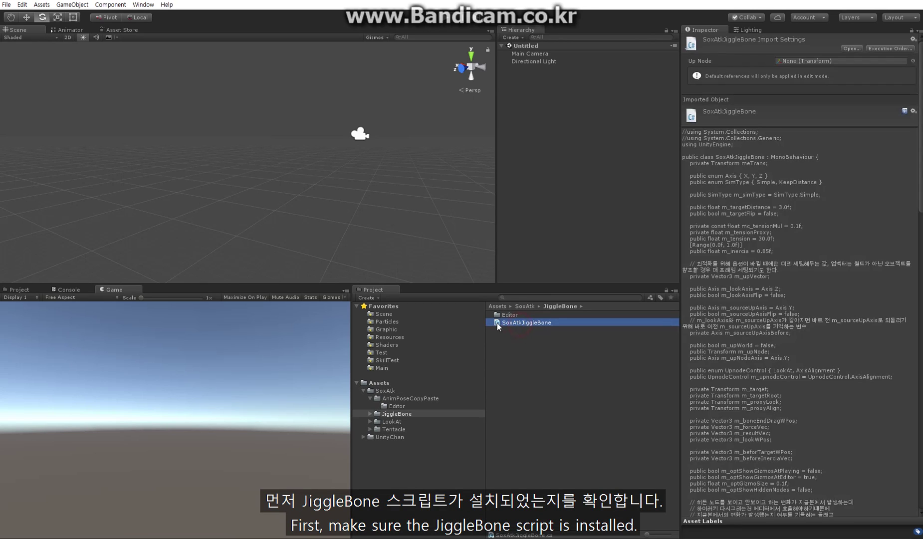
pyautogui.click(379, 386)
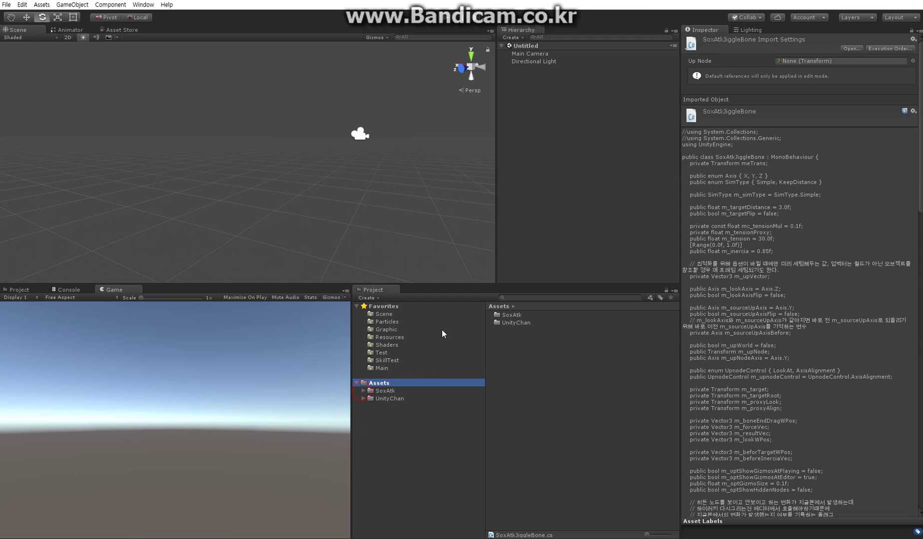
# Create a cube in the empty scene and place a duplicate of it about 1.73 units away along Z
pyautogui.click(547, 175)
pyautogui.rightClick(548, 115)
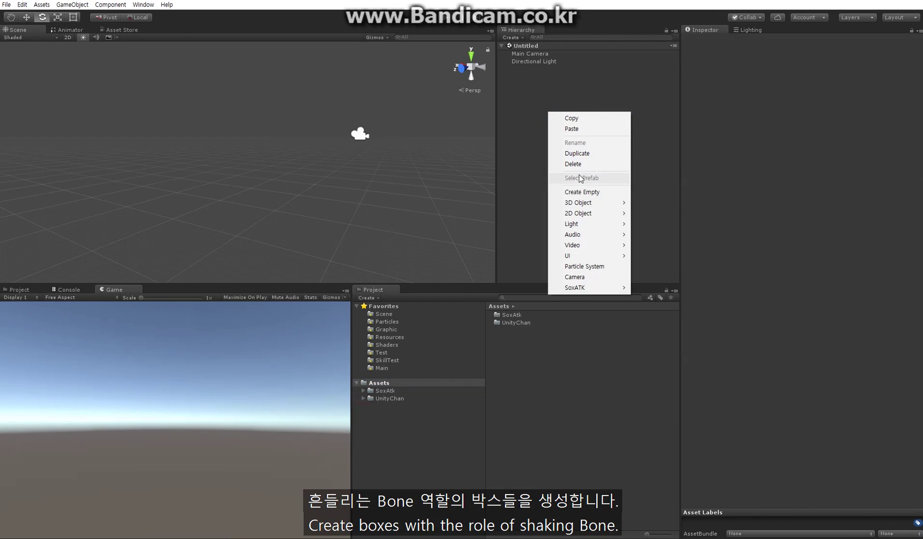
pyautogui.click(535, 206)
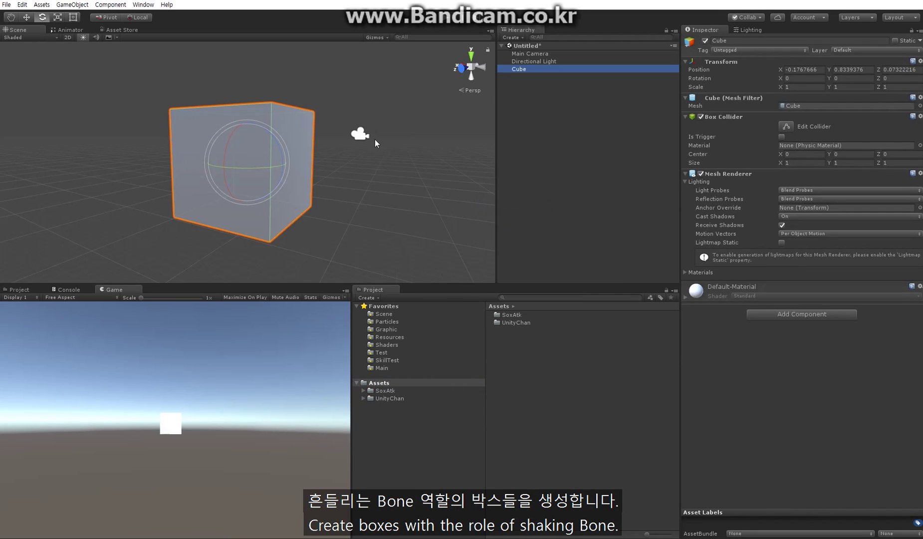
pyautogui.scroll(-5, 349, 150)
pyautogui.keyDown('alt'); pyautogui.moveTo(320, 159); pyautogui.dragTo(323, 222); pyautogui.keyUp('alt')
pyautogui.hotkey('ctrl', 'd')
pyautogui.press('w')
pyautogui.moveTo(234, 174); pyautogui.dragTo(296, 186)
# Create an empty object named Parent at position 0 and nest the cubes beneath it as a chain
pyautogui.rightClick(522, 105)
pyautogui.click(560, 185)
pyautogui.write('Parent')
pyautogui.click(804, 70)
pyautogui.write('0')
pyautogui.moveTo(520, 69); pyautogui.dragTo(526, 84)
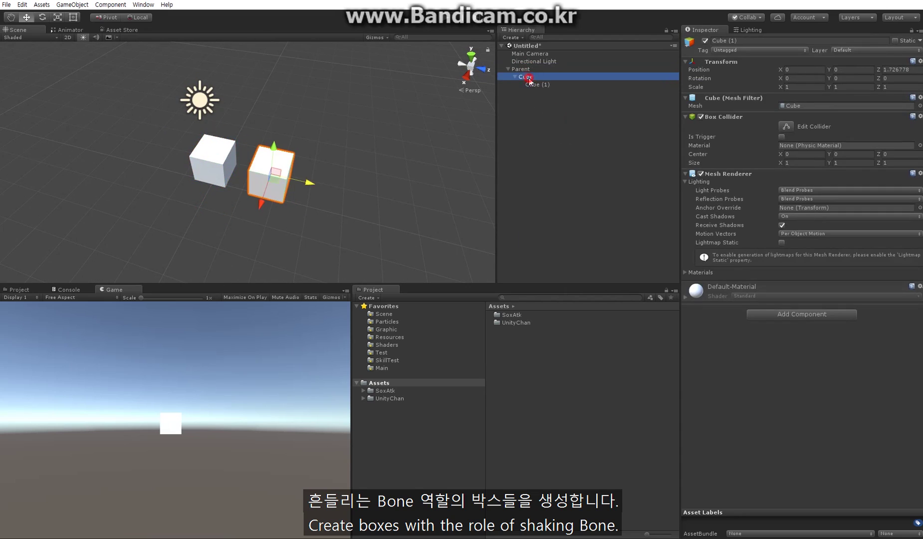
# Duplicate Cube (1), move the copy further along Z, and nest it under Cube (1)
pyautogui.hotkey('ctrl', 'd')
pyautogui.moveTo(307, 182); pyautogui.dragTo(372, 192)
pyautogui.moveTo(539, 92); pyautogui.dragTo(541, 84)
pyautogui.moveTo(353, 182); pyautogui.dragTo(298, 189, button='middle')
# Extend the chain along Z with two more duplicated cubes, nesting each under the preceding cube
pyautogui.hotkey('ctrl', 'd')
pyautogui.moveTo(309, 189); pyautogui.dragTo(421, 204)
pyautogui.click(539, 84)
pyautogui.click(551, 100)
pyautogui.hotkey('ctrl', 'd')
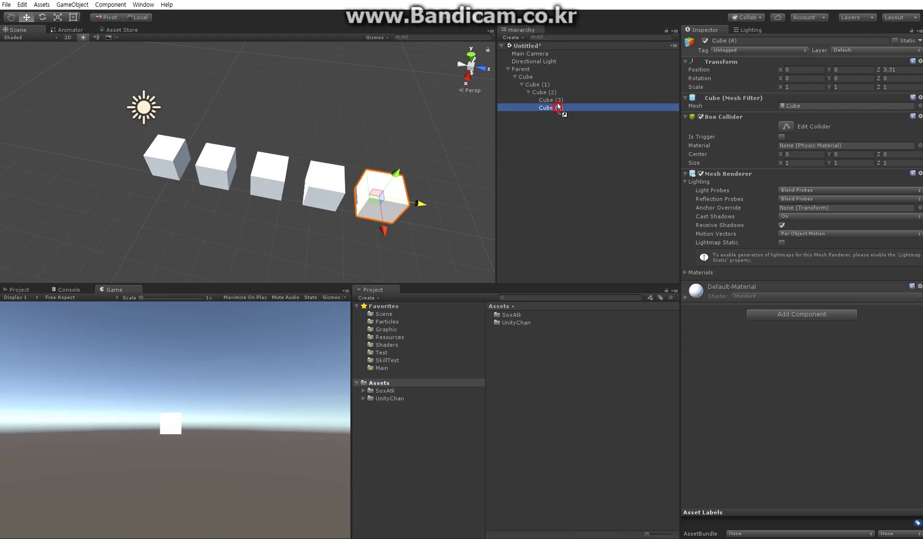
pyautogui.moveTo(554, 107); pyautogui.dragTo(554, 100)
pyautogui.keyDown('alt'); pyautogui.moveTo(309, 157); pyautogui.dragTo(378, 145); pyautogui.keyUp('alt')
# Select all five cubes in the chain and add the Sox Atk Jiggle Bone component to them
pyautogui.click(559, 127)
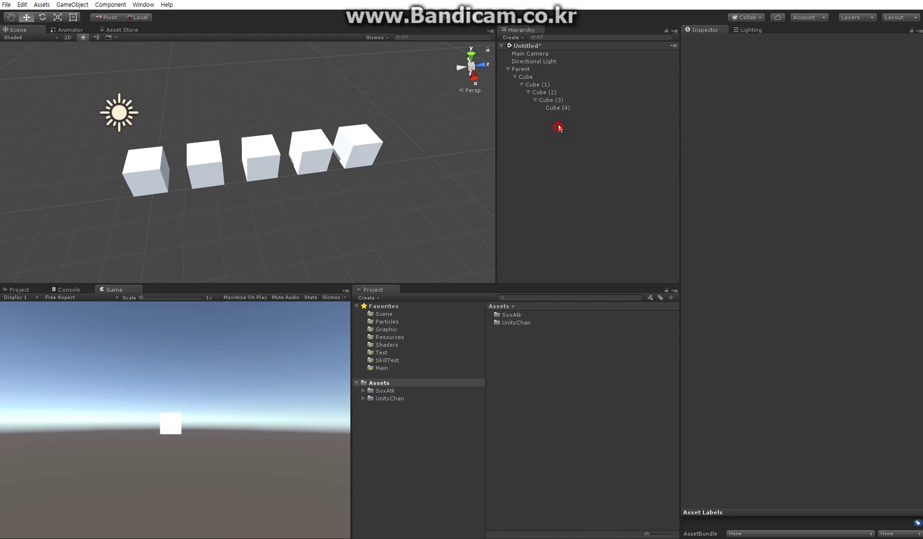
pyautogui.keyDown('shift'); pyautogui.click(557, 107); pyautogui.keyUp('shift')
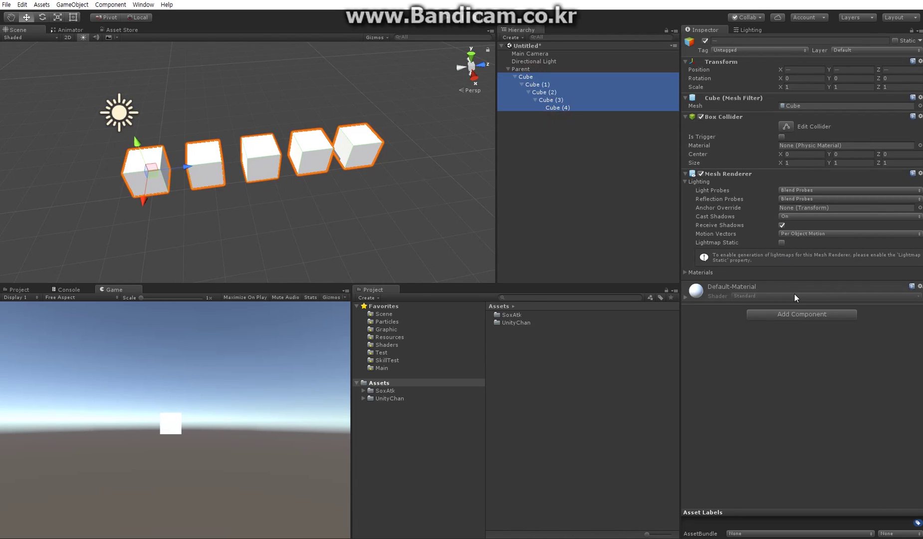
pyautogui.click(795, 314)
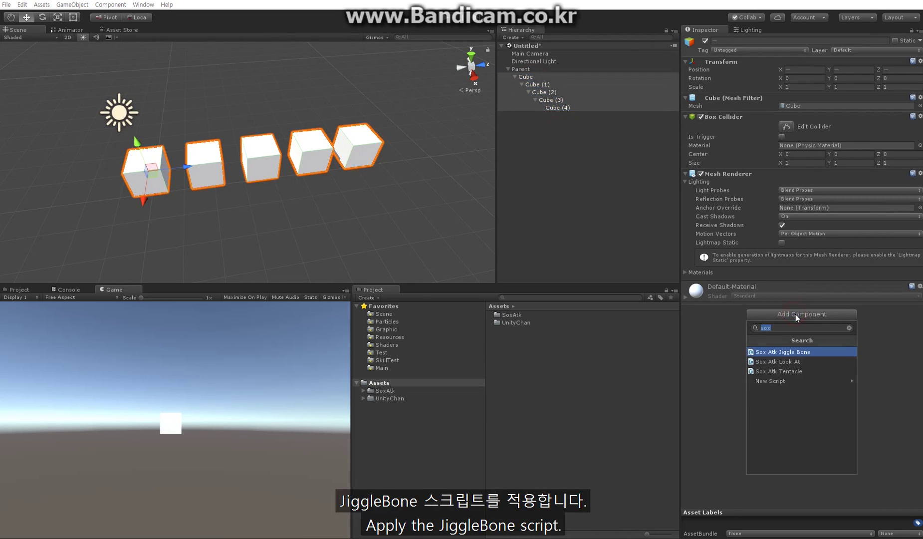
pyautogui.click(776, 354)
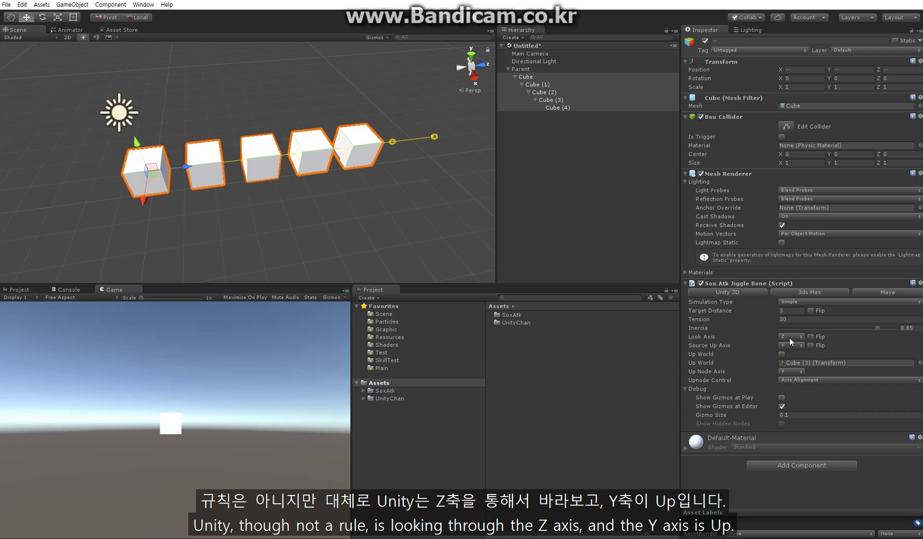
# Display the scene in Wireframe and set the Jiggle Bone Target Distance of all cubes to 2.18
pyautogui.keyDown('alt'); pyautogui.moveTo(280, 165); pyautogui.dragTo(230, 142); pyautogui.keyUp('alt')
pyautogui.click(10, 42)
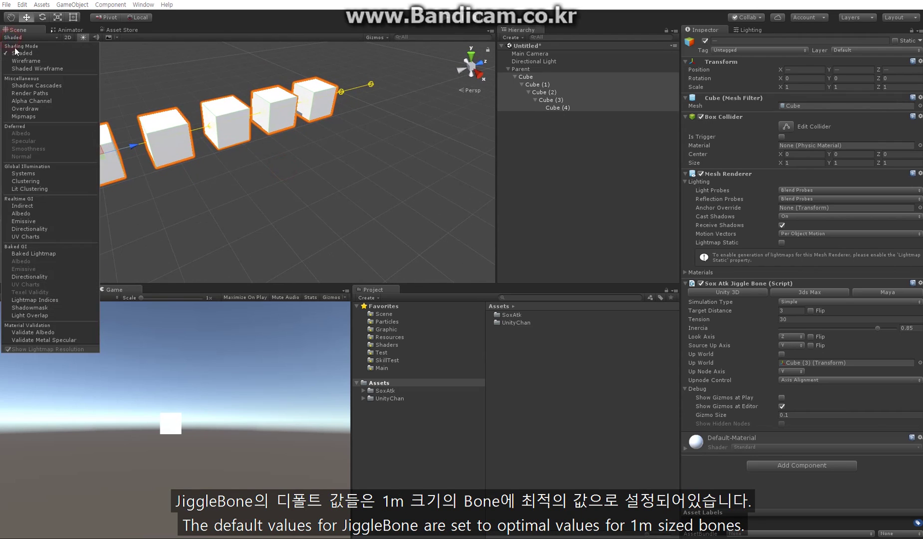
pyautogui.click(23, 60)
pyautogui.moveTo(235, 174)
pyautogui.keyDown('alt'); pyautogui.mouseDown()
pyautogui.moveTo(267, 192)
pyautogui.moveTo(260, 186)
pyautogui.mouseUp(); pyautogui.keyUp('alt')
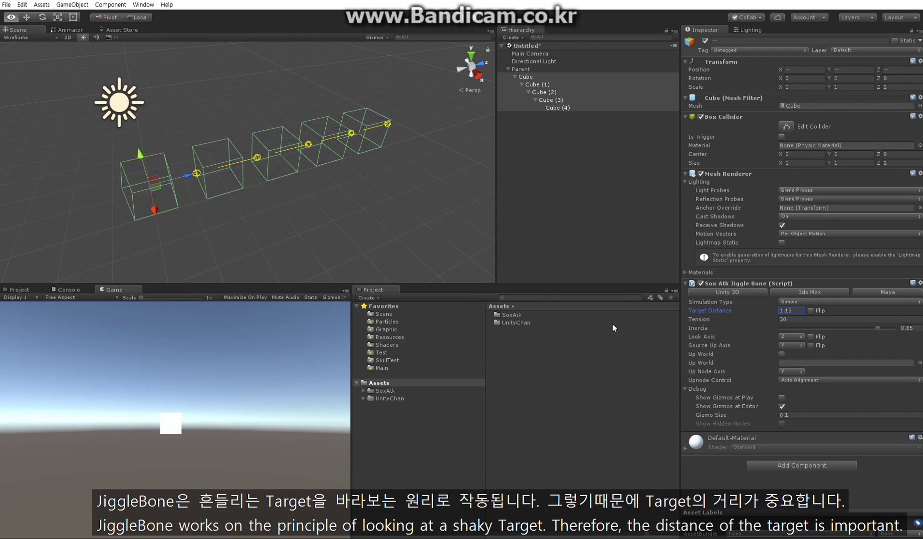
pyautogui.moveTo(645, 326); pyautogui.dragTo(611, 327)
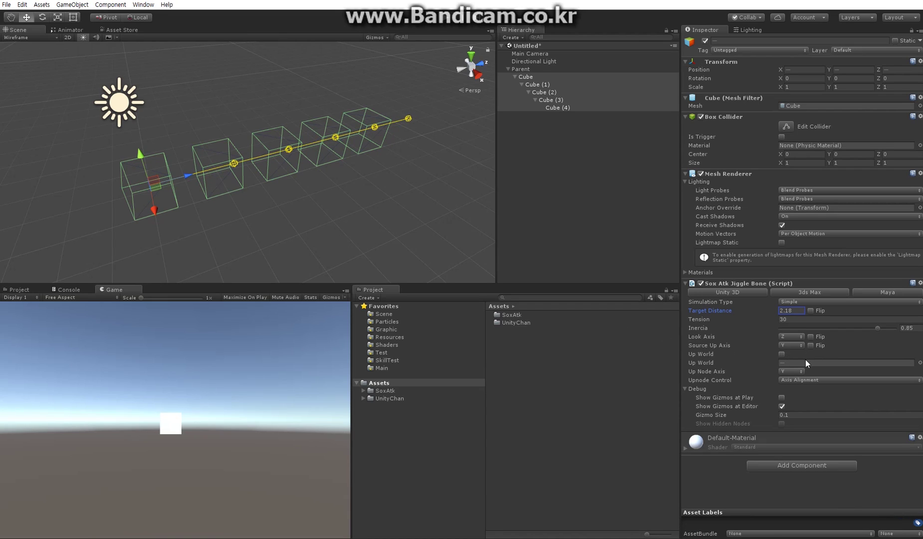
# Restore the scene's Shaded display and deselect the cubes
pyautogui.click(26, 38)
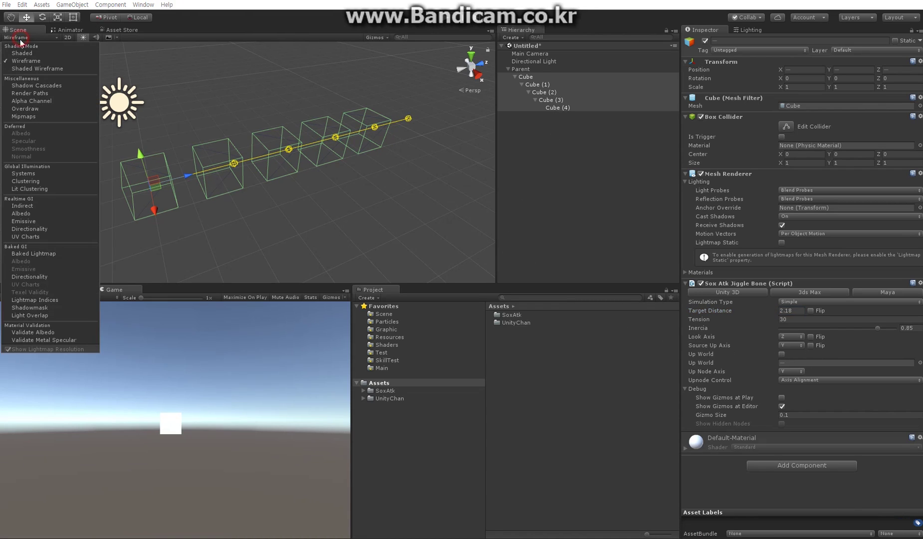
pyautogui.click(23, 53)
pyautogui.click(546, 134)
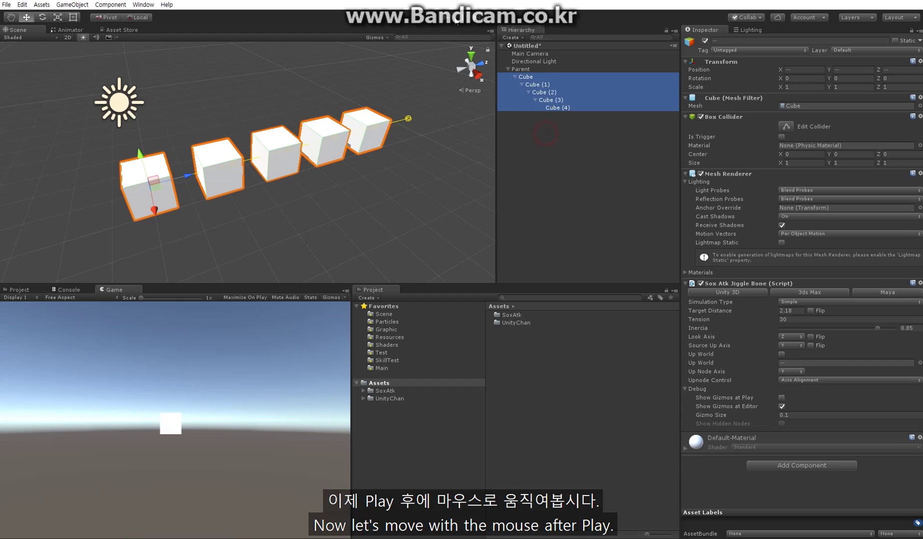
# Play the scene, then move the Parent object to about (-1.06, -0.75, 2.57) and rotate it to test the jiggling chain
pyautogui.click(524, 69)
pyautogui.click(446, 18)
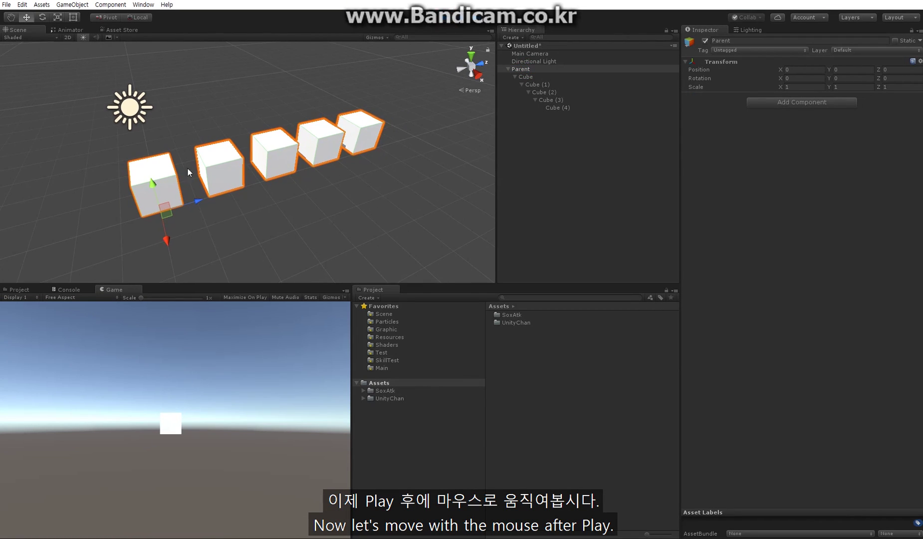
pyautogui.moveTo(156, 192); pyautogui.dragTo(236, 146)
pyautogui.press('e')
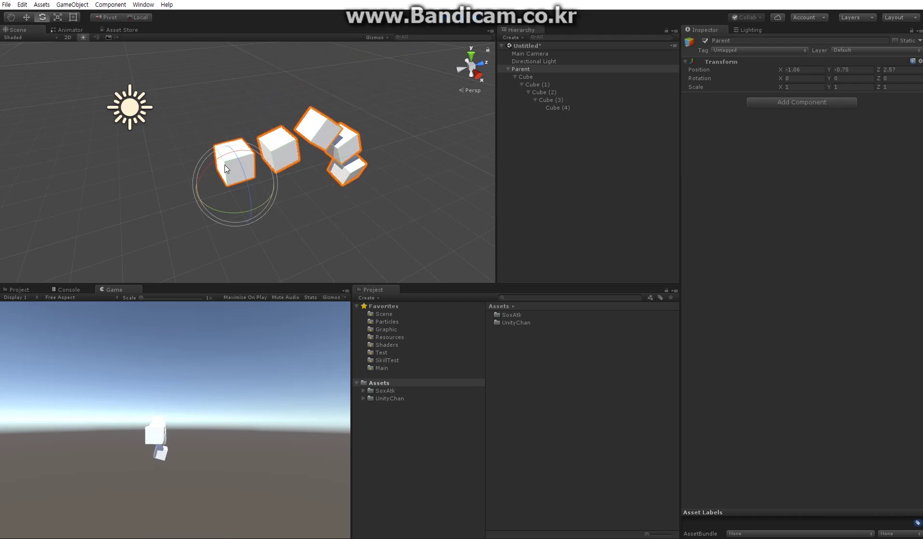
pyautogui.moveTo(224, 164)
pyautogui.mouseDown()
pyautogui.moveTo(216, 159)
pyautogui.moveTo(226, 173)
pyautogui.mouseUp()
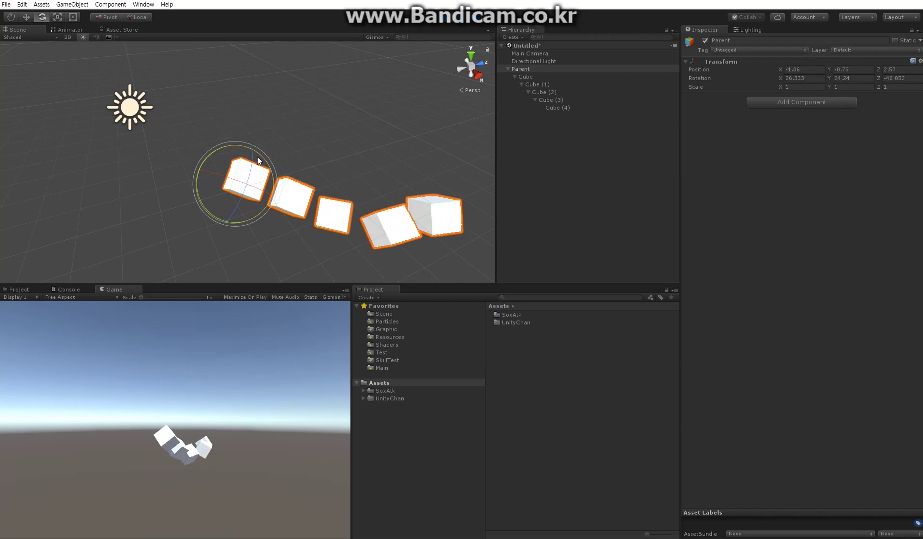
# Undo the Parent's last test rotation and switch to the Scale tool
pyautogui.hotkey('ctrl', 'z')
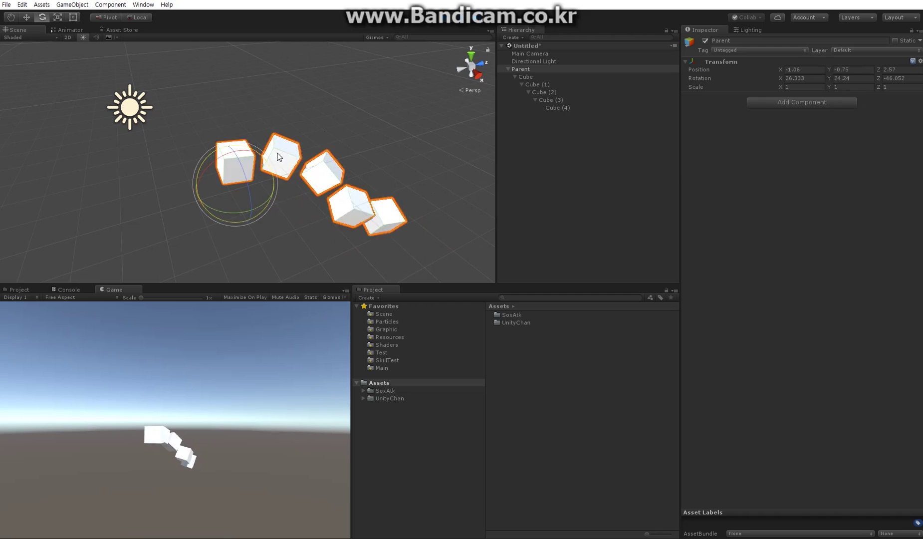
pyautogui.moveTo(190, 135)
pyautogui.keyDown('alt'); pyautogui.mouseDown()
pyautogui.moveTo(232, 187)
pyautogui.moveTo(244, 169)
pyautogui.moveTo(238, 179)
pyautogui.moveTo(326, 153)
pyautogui.moveTo(165, 152)
pyautogui.moveTo(275, 151)
pyautogui.moveTo(188, 151)
pyautogui.mouseUp(); pyautogui.keyUp('alt')
pyautogui.press('r')
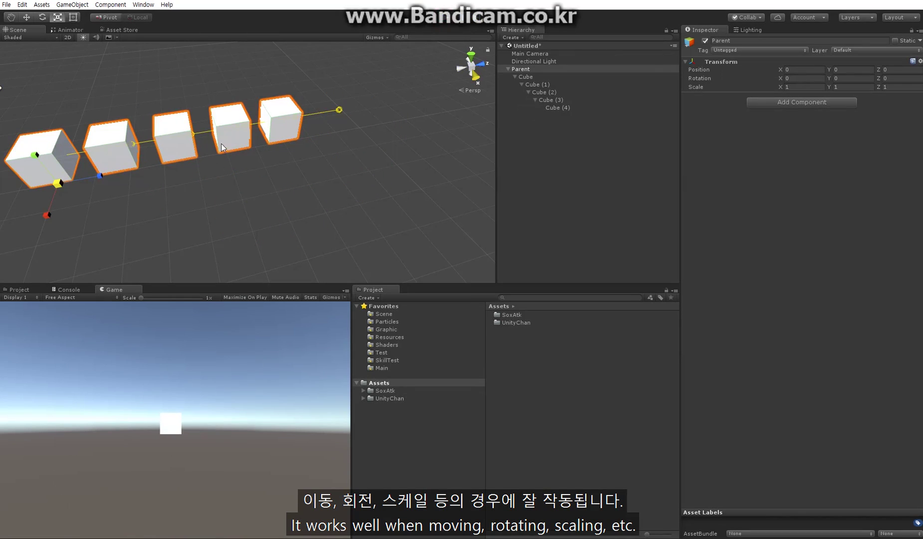
# Rotate Cube (1) sideways so the rest of the chain bends away from the first cube
pyautogui.keyDown('alt'); pyautogui.moveTo(221, 144); pyautogui.dragTo(300, 145); pyautogui.keyUp('alt')
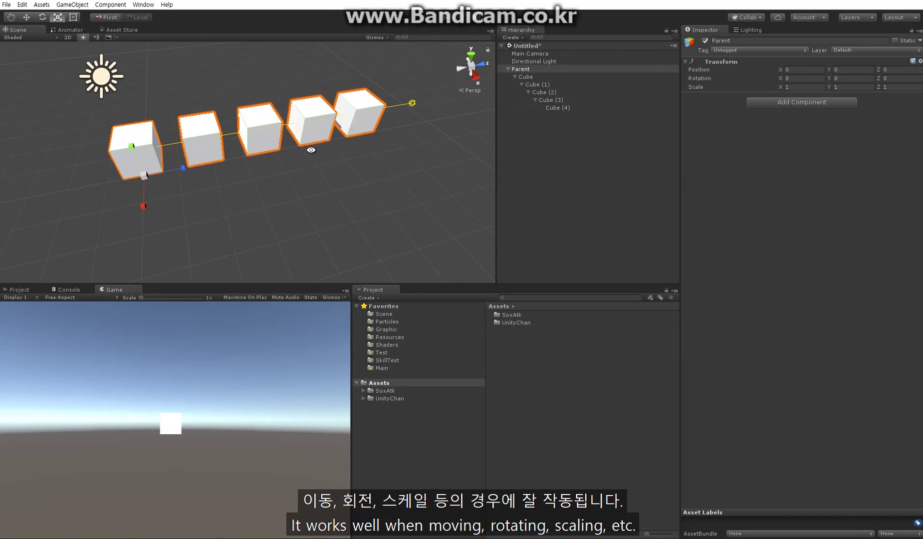
pyautogui.click(537, 77)
pyautogui.click(540, 86)
pyautogui.press('e')
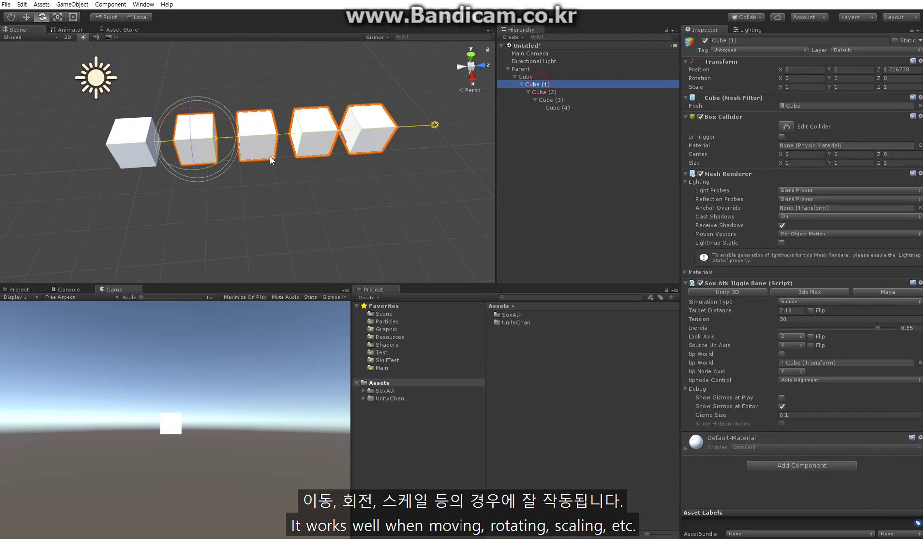
pyautogui.moveTo(219, 166); pyautogui.dragTo(187, 170)
pyautogui.keyDown('alt'); pyautogui.moveTo(365, 130); pyautogui.dragTo(283, 127); pyautogui.keyUp('alt')
# Rotate Cube (2) and Cube (3) about 30 degrees around Y each, and turn Cube (4) likewise, to curve the chain into an arc
pyautogui.click(543, 92)
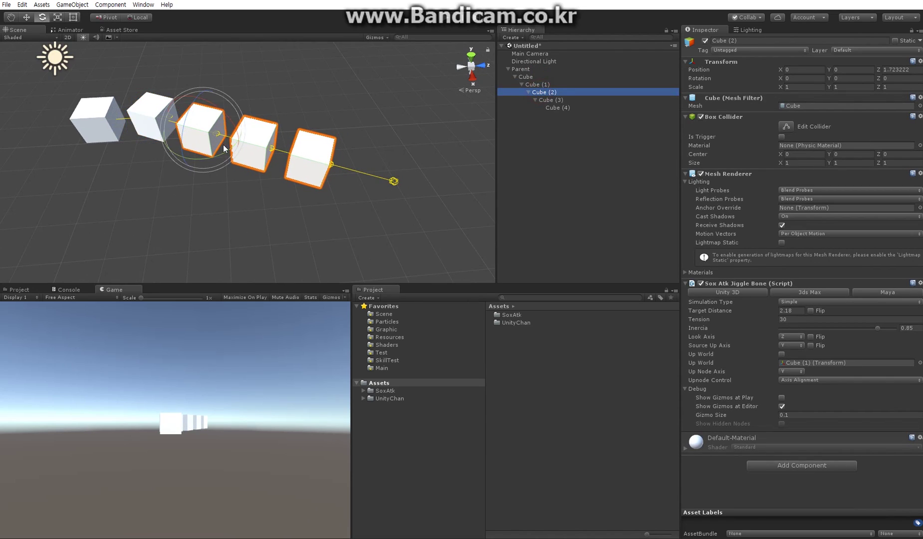
pyautogui.moveTo(223, 144); pyautogui.dragTo(417, 132)
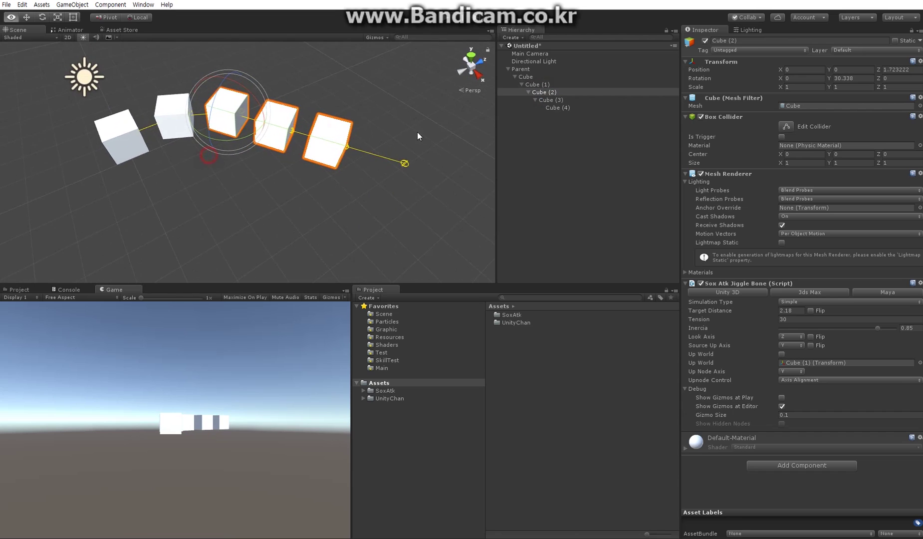
pyautogui.click(551, 99)
pyautogui.moveTo(289, 158); pyautogui.dragTo(238, 159)
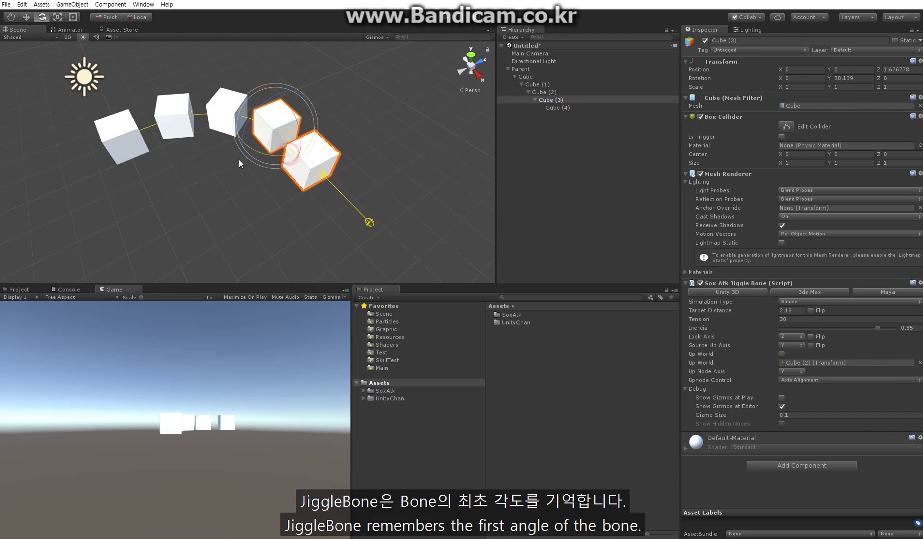
pyautogui.click(557, 108)
pyautogui.moveTo(310, 194); pyautogui.dragTo(271, 176)
# Play the scene and move the Parent object to test how the curved chain jiggles
pyautogui.click(526, 77)
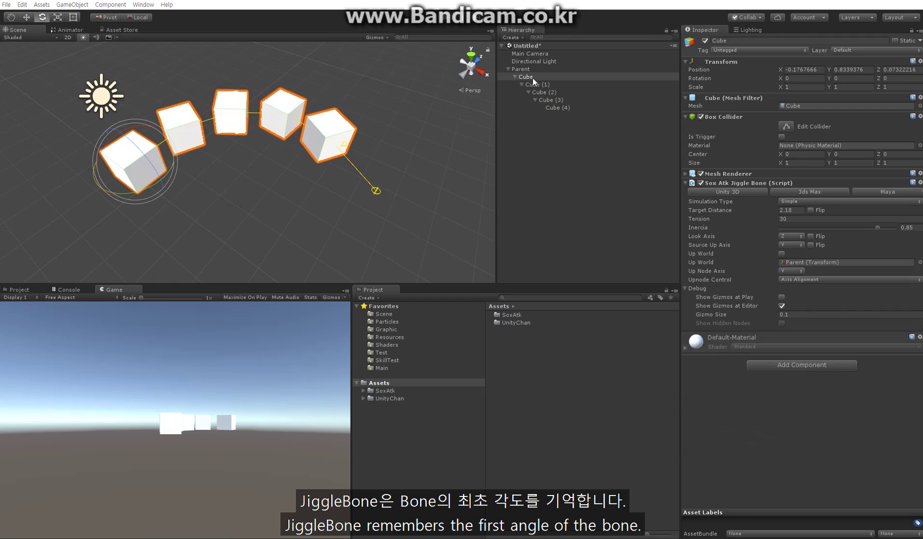
pyautogui.click(521, 69)
pyautogui.press('w')
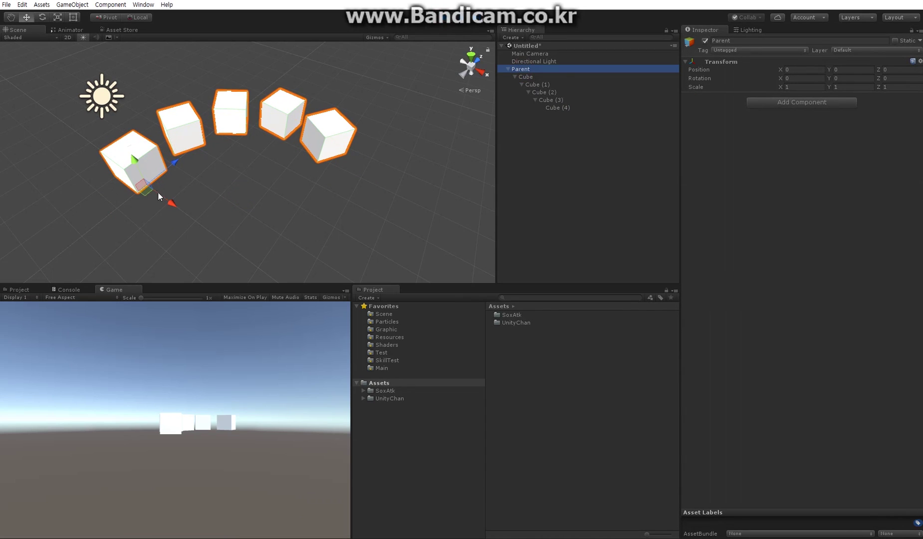
pyautogui.moveTo(152, 195)
pyautogui.mouseDown()
pyautogui.moveTo(140, 192)
pyautogui.moveTo(161, 212)
pyautogui.moveTo(149, 166)
pyautogui.moveTo(154, 188)
pyautogui.mouseUp()
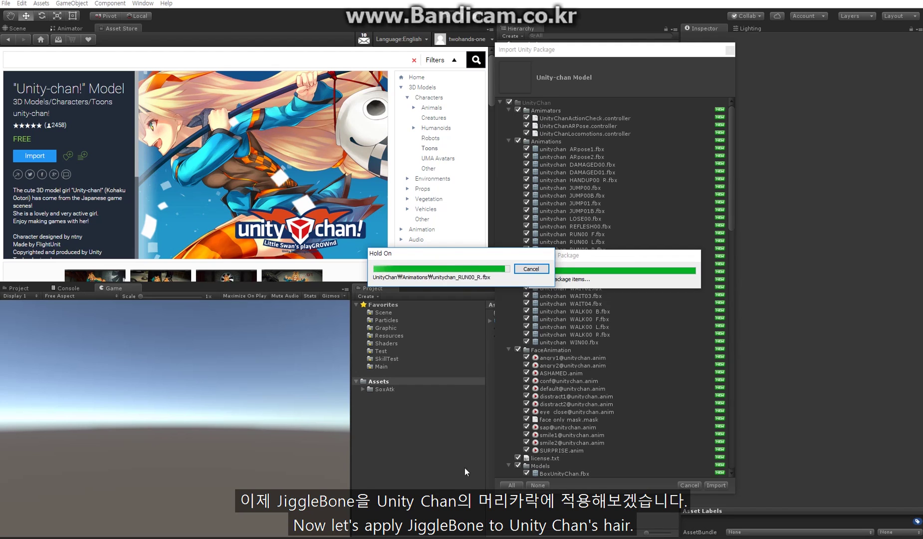
# Show the Scene view and open the ActionCheck scene from the UnityChan Scenes folder
pyautogui.click(18, 28)
pyautogui.doubleClick(512, 359)
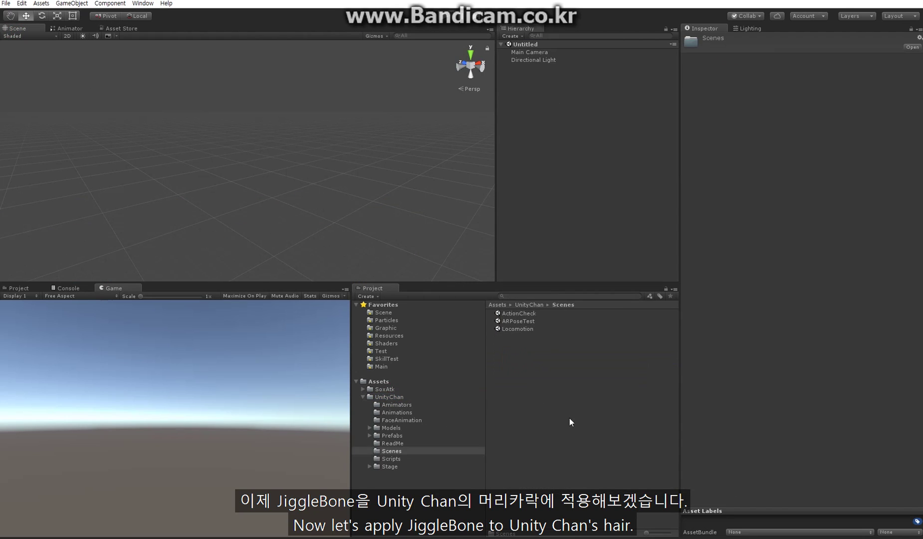
pyautogui.doubleClick(519, 313)
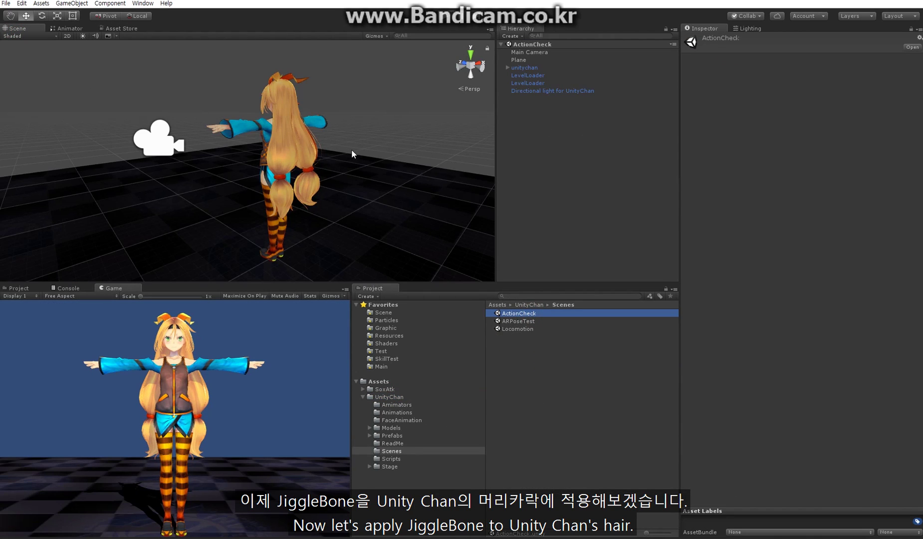
# Expand the unitychan character, check its components and locate its source model asset in the project
pyautogui.keyDown('alt'); pyautogui.moveTo(352, 149); pyautogui.dragTo(450, 142); pyautogui.keyUp('alt')
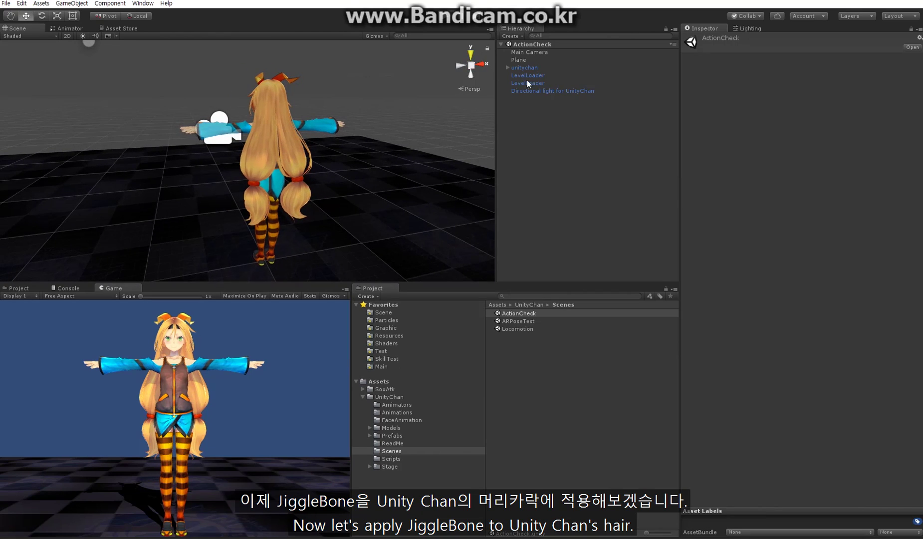
pyautogui.click(527, 68)
pyautogui.click(507, 67)
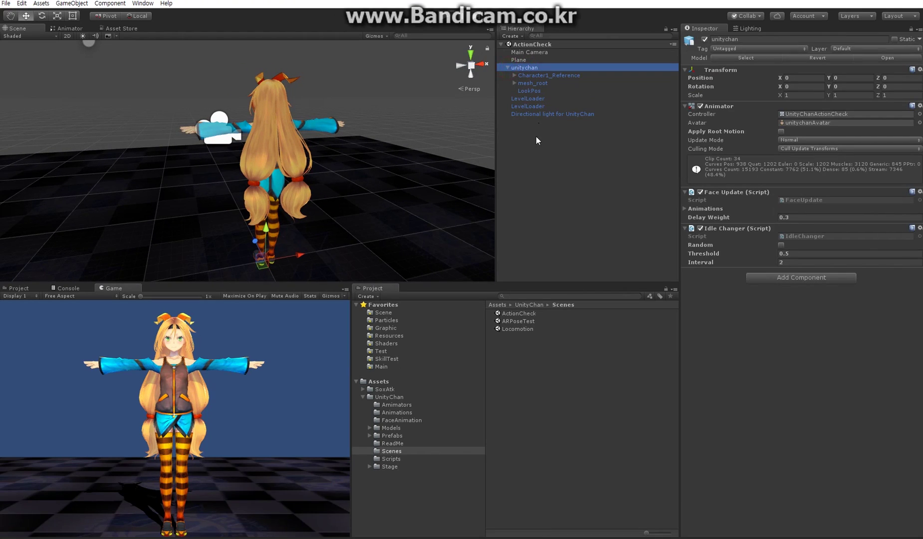
pyautogui.click(533, 148)
pyautogui.click(528, 68)
pyautogui.click(747, 59)
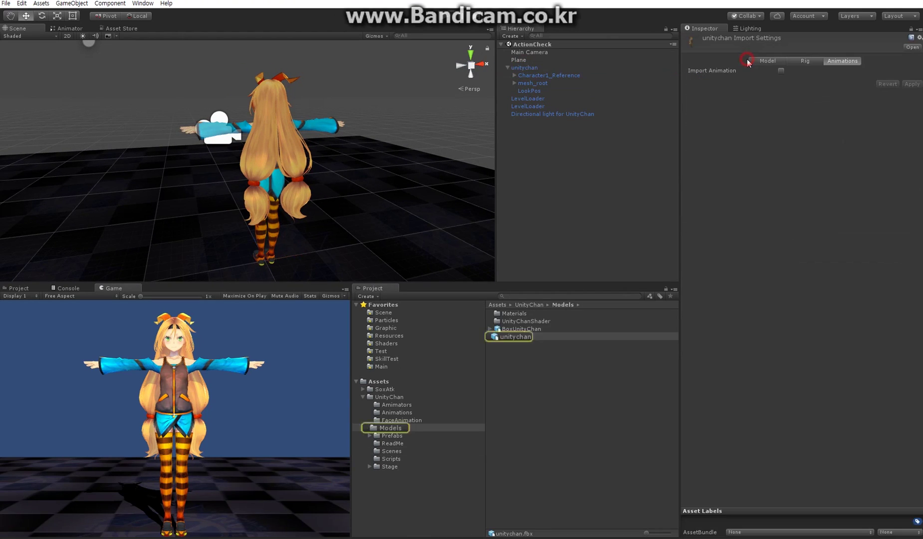
# Replace the scene's unitychan character with the unitychan prefab from the Prefabs folder and expand it
pyautogui.click(525, 68)
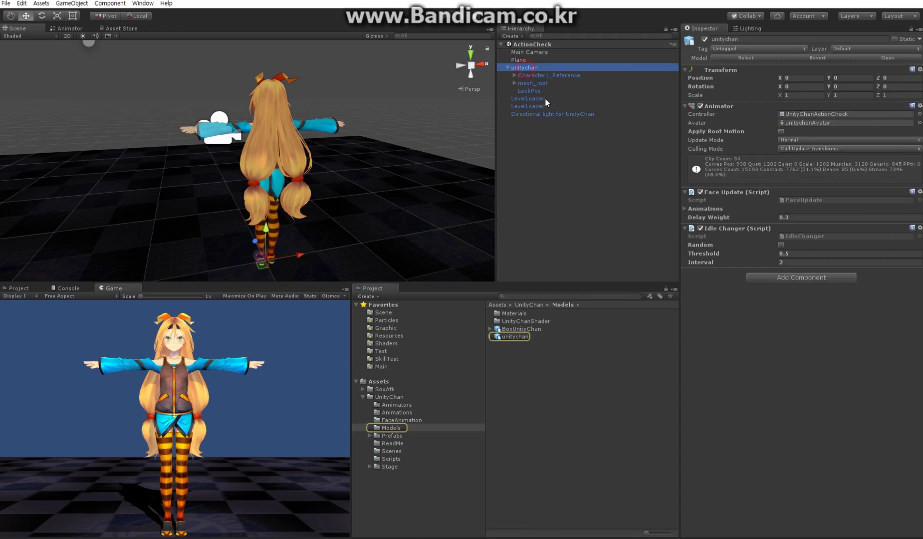
pyautogui.press('Delete')
pyautogui.click(391, 435)
pyautogui.click(532, 385)
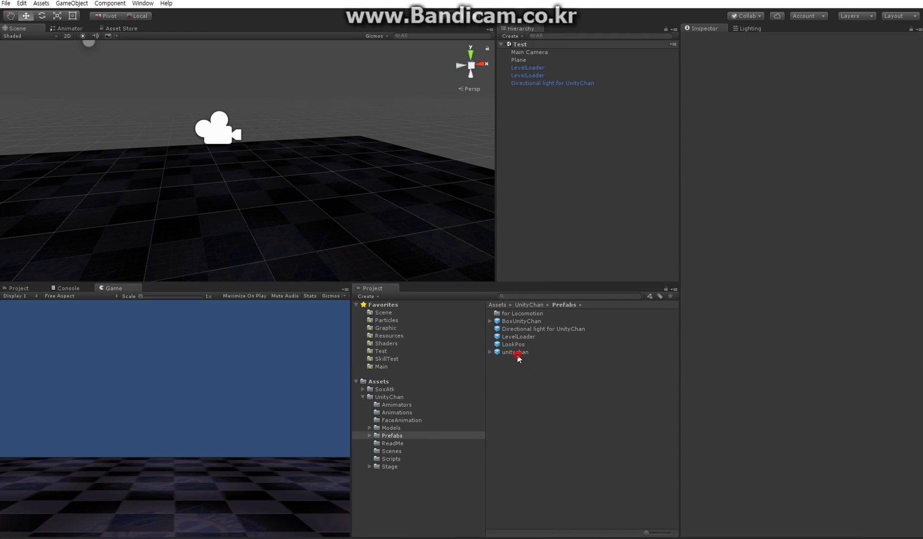
pyautogui.moveTo(517, 356); pyautogui.dragTo(521, 124)
pyautogui.click(507, 91)
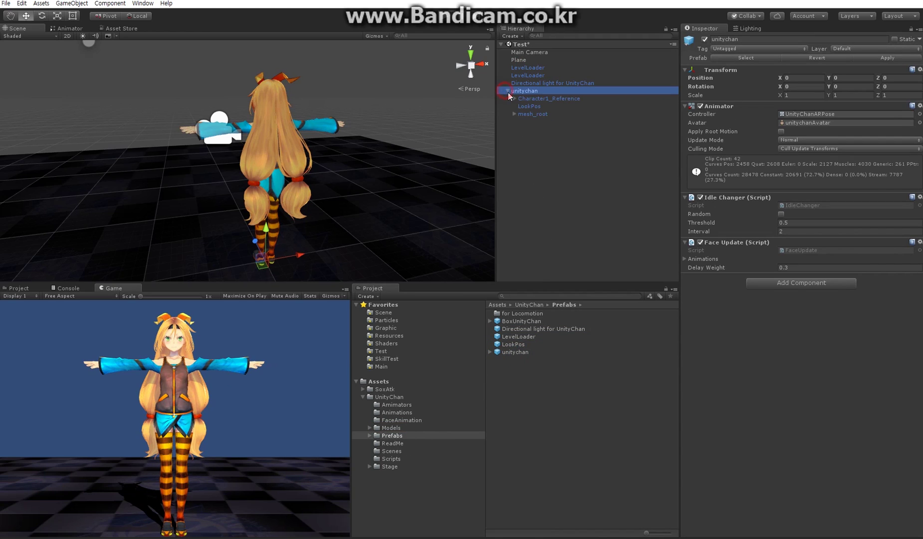
# Delete both LevelLoader objects from the scene
pyautogui.click(527, 75)
pyautogui.keyDown('shift'); pyautogui.click(535, 69); pyautogui.keyUp('shift')
pyautogui.press('Delete')
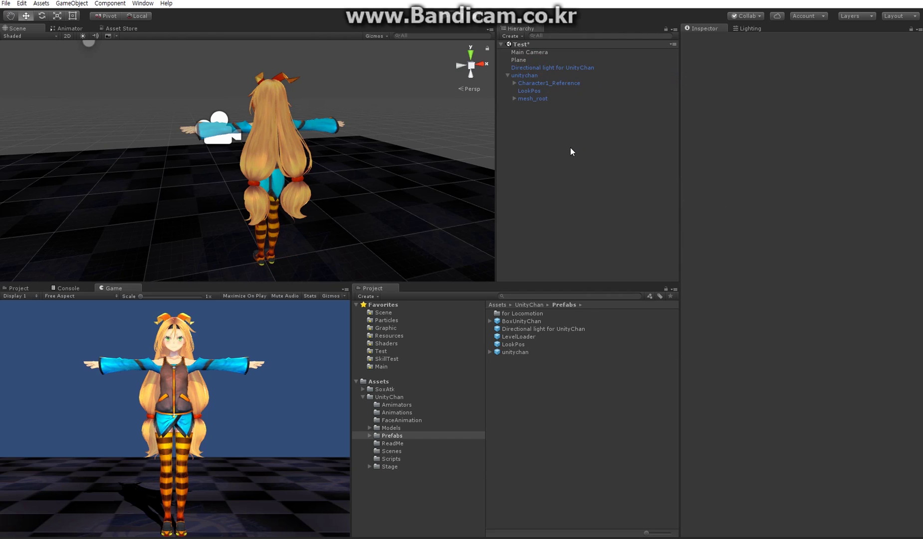
# Expand the unitychan skeleton from Character1_Reference through the hips, spine and neck to the children of Character1_Head
pyautogui.click(536, 76)
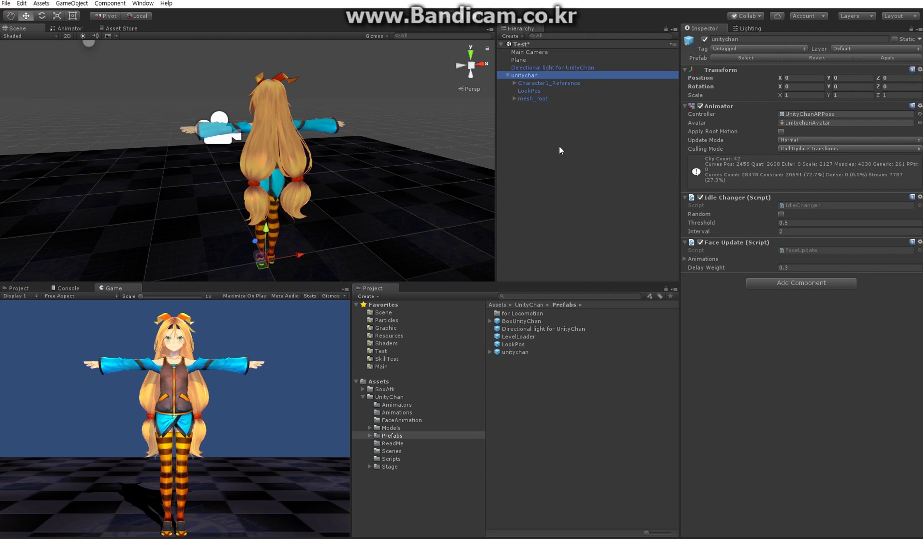
pyautogui.click(515, 88)
pyautogui.click(514, 84)
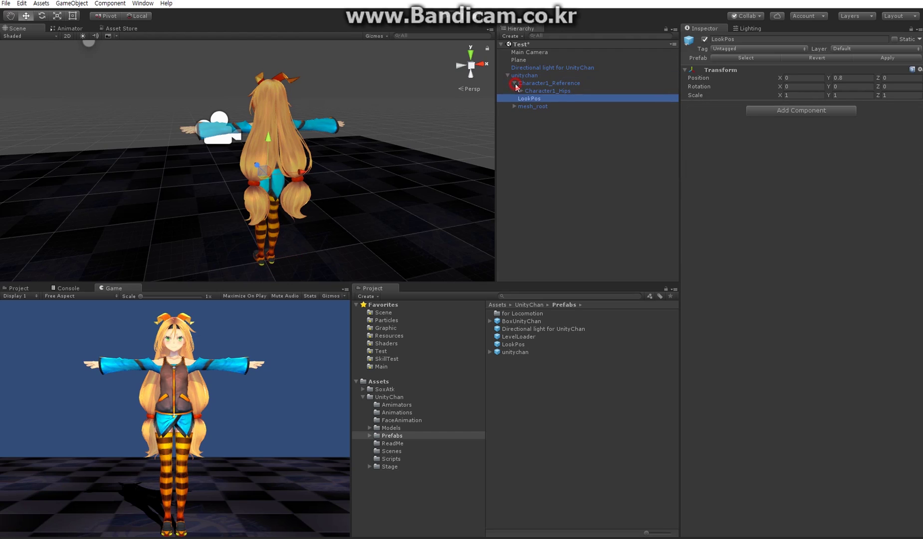
pyautogui.click(521, 91)
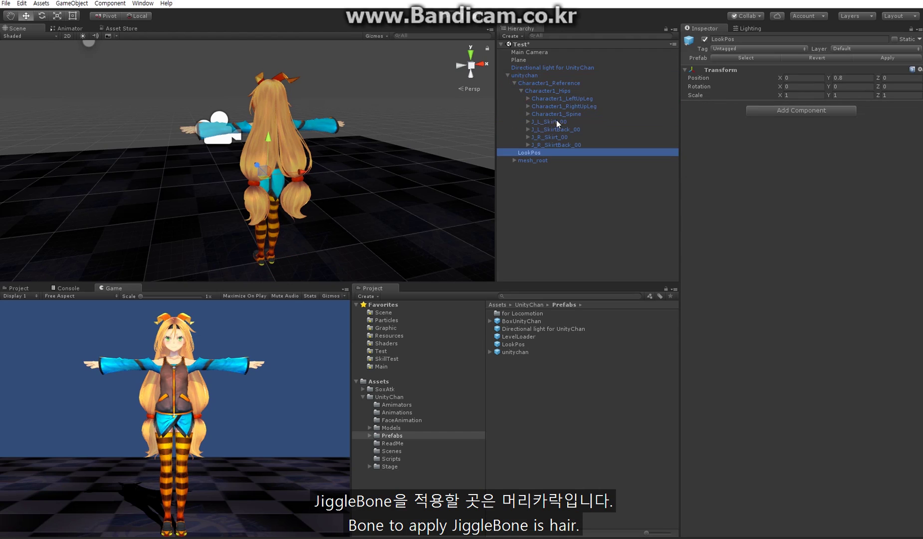
pyautogui.click(536, 115)
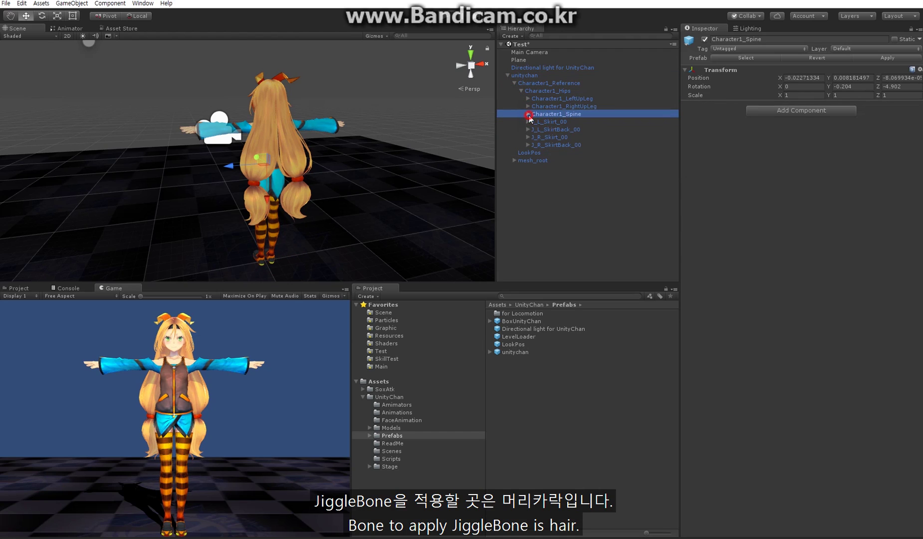
pyautogui.click(528, 114)
pyautogui.click(534, 122)
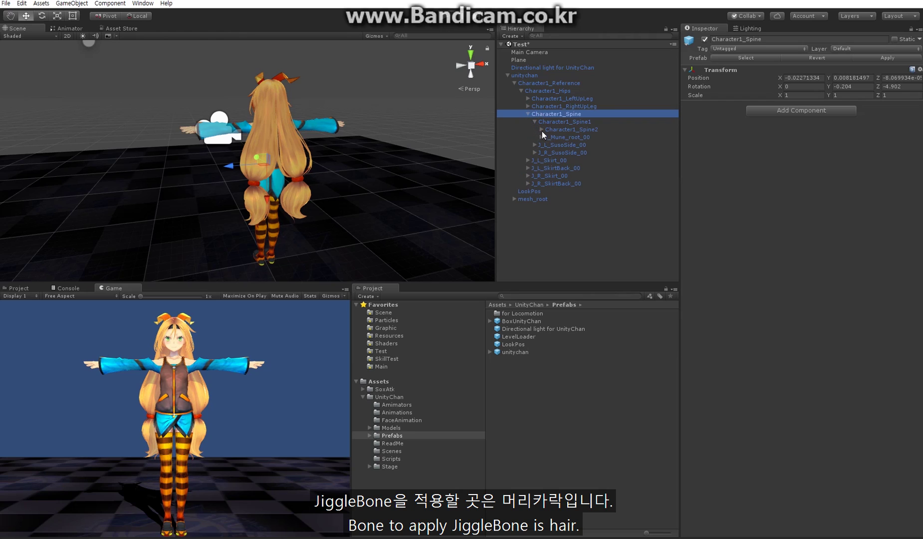
pyautogui.click(541, 130)
pyautogui.click(549, 145)
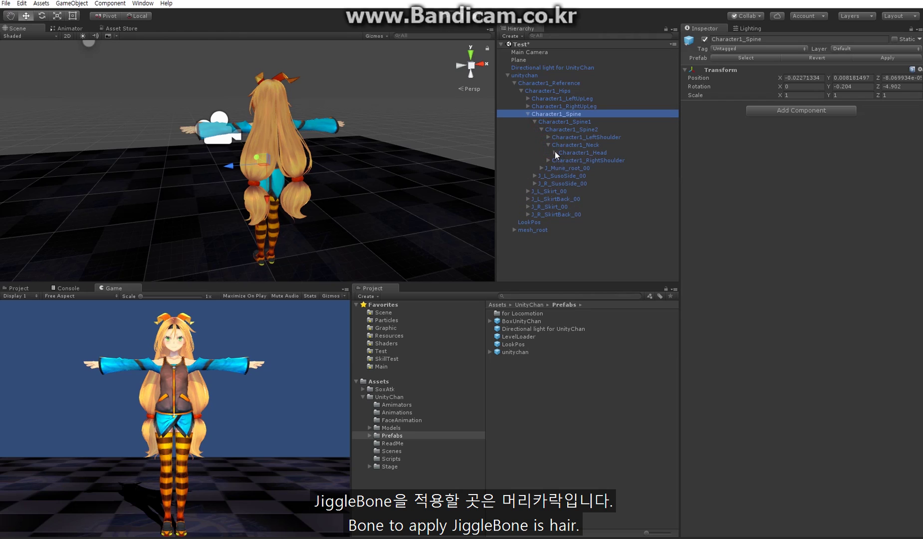
pyautogui.click(555, 153)
# Expand the J_L_HairTail_00 and J_R_HairTail_00 bone chains completely
pyautogui.click(586, 221)
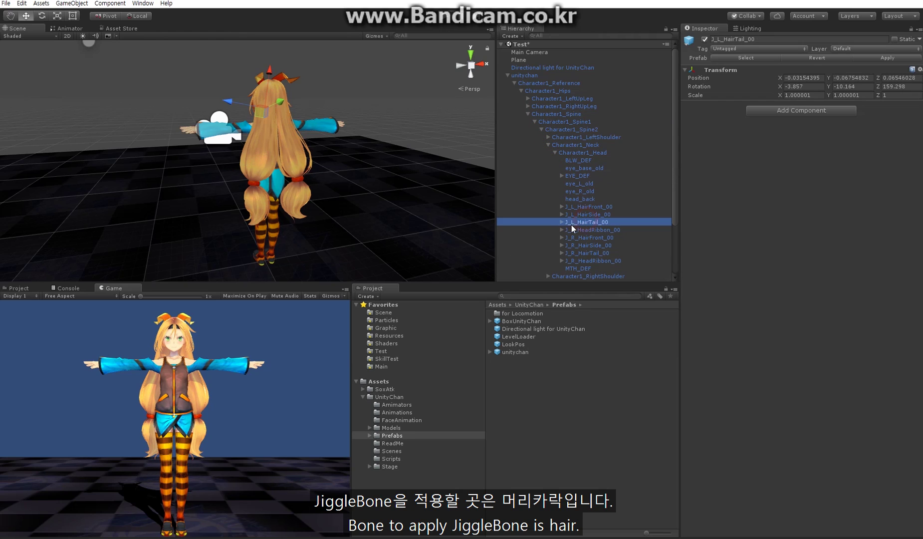
pyautogui.hotkey('alt', 'Right')
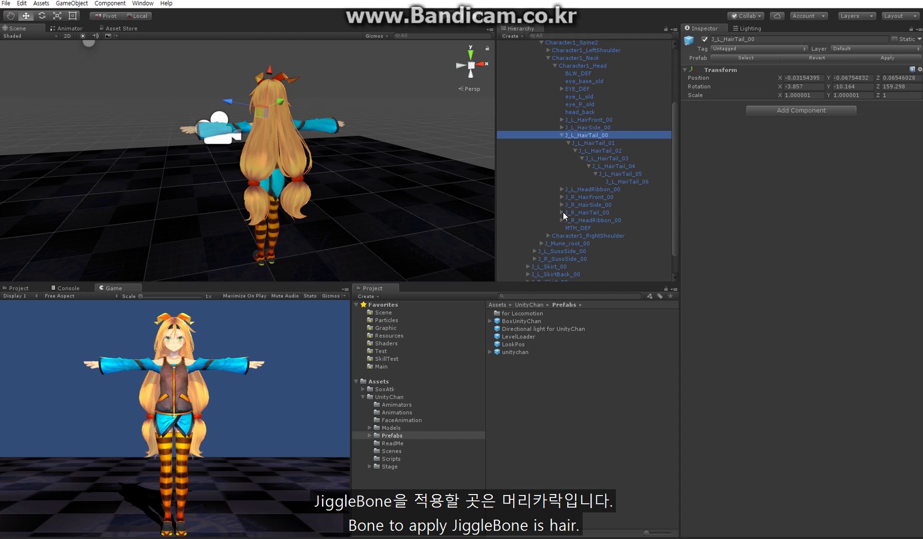
pyautogui.click(562, 212)
pyautogui.click(582, 214)
pyautogui.click(577, 221)
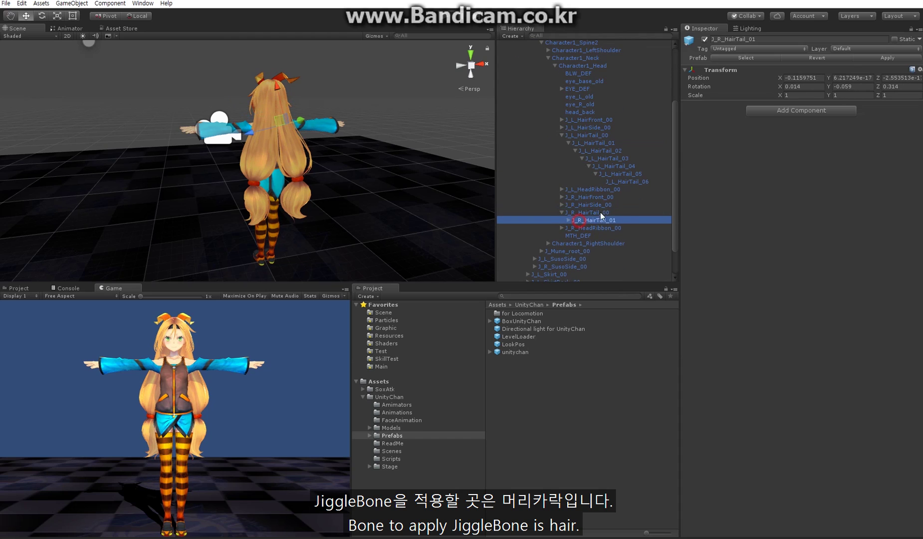
pyautogui.hotkey('alt', 'Right')
# Select the bones J_L_HairTail_01 to J_L_HairTail_06 and add the Sox Atk Jiggle Bone component to them
pyautogui.click(607, 143)
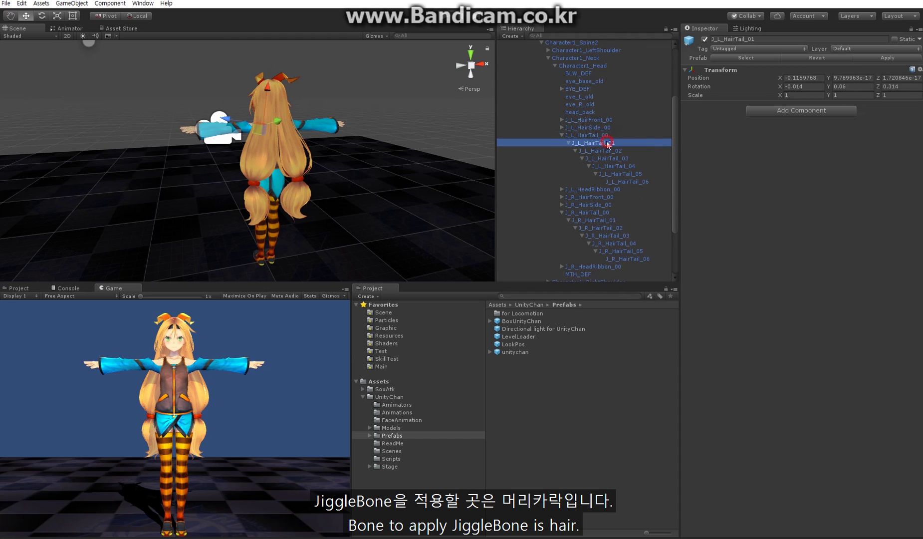
pyautogui.keyDown('shift'); pyautogui.click(628, 182); pyautogui.keyUp('shift')
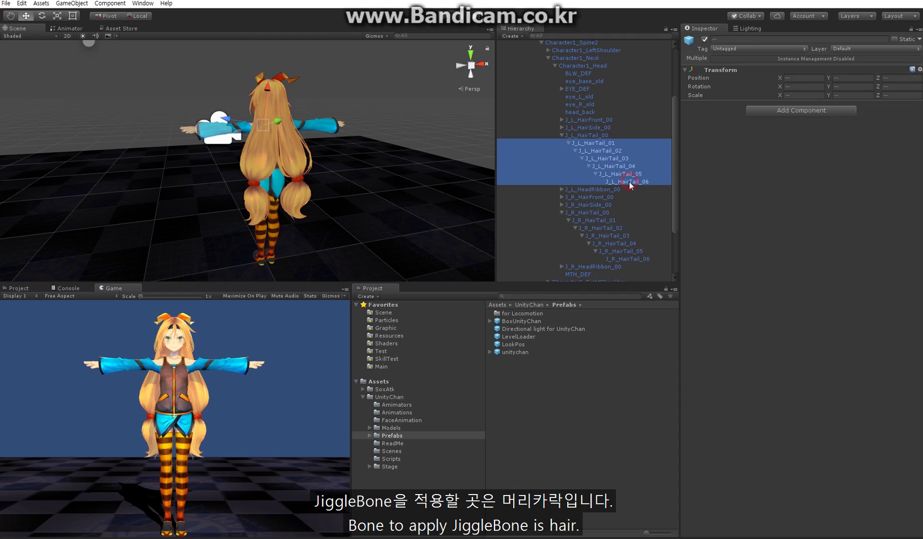
pyautogui.click(780, 114)
pyautogui.click(785, 149)
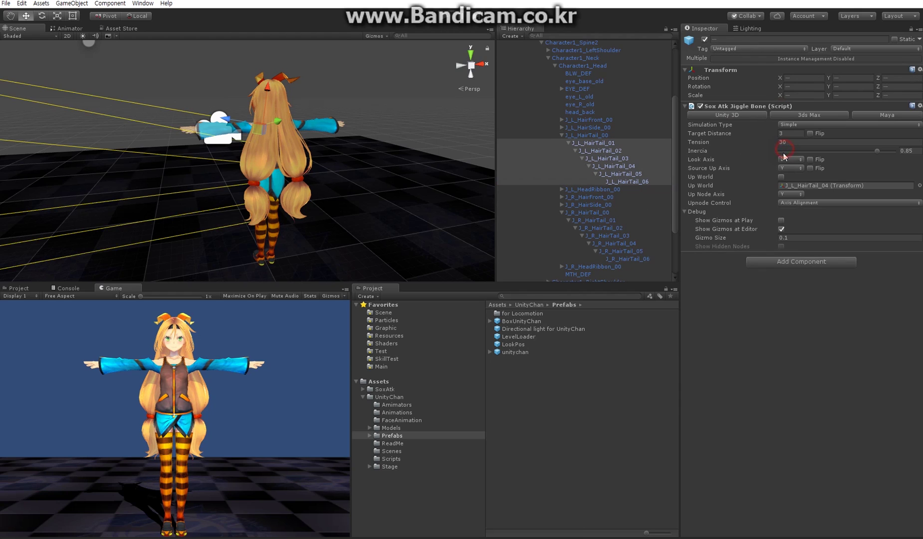
# Apply the Maya axis preset to the Jiggle Bone components of the left hair tail bones
pyautogui.keyDown('alt'); pyautogui.moveTo(275, 183); pyautogui.dragTo(367, 199); pyautogui.keyUp('alt')
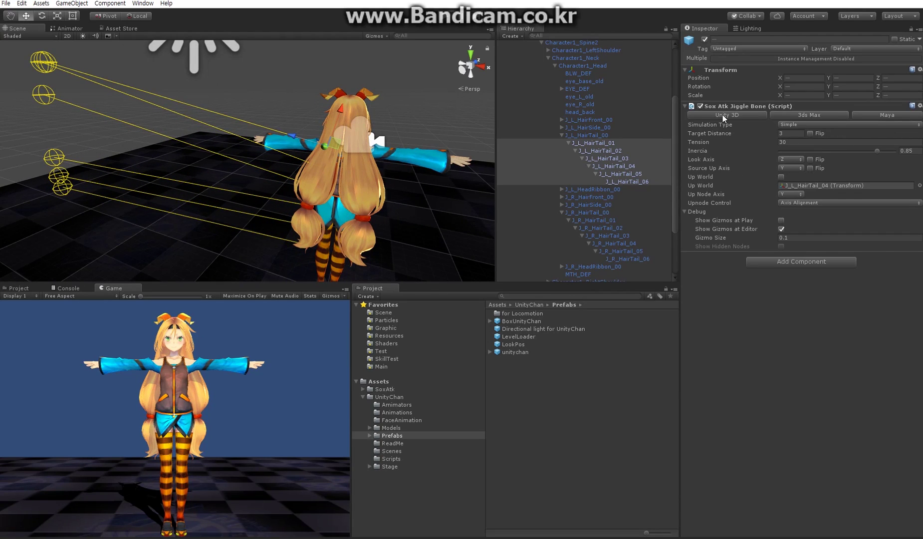
pyautogui.keyDown('alt'); pyautogui.moveTo(318, 149); pyautogui.dragTo(343, 148); pyautogui.keyUp('alt')
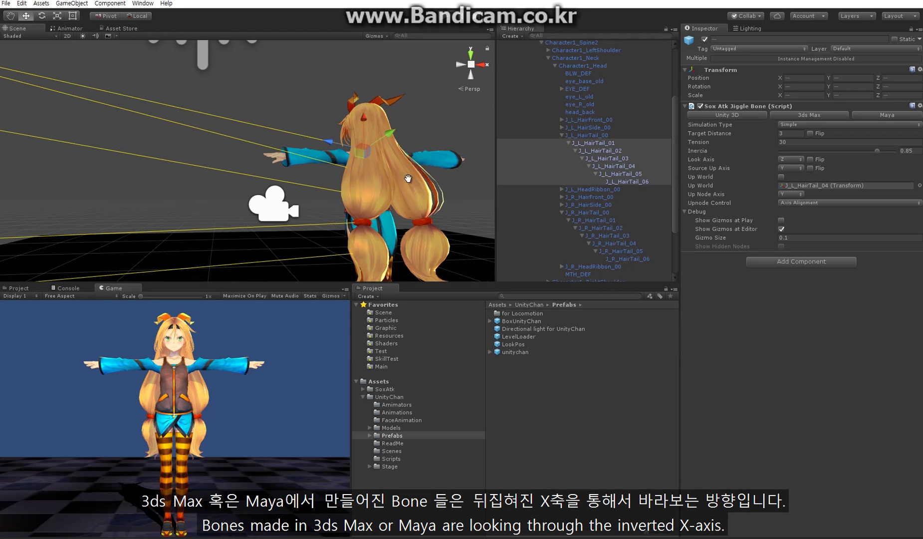
pyautogui.moveTo(408, 179); pyautogui.dragTo(392, 151, button='middle')
pyautogui.click(885, 118)
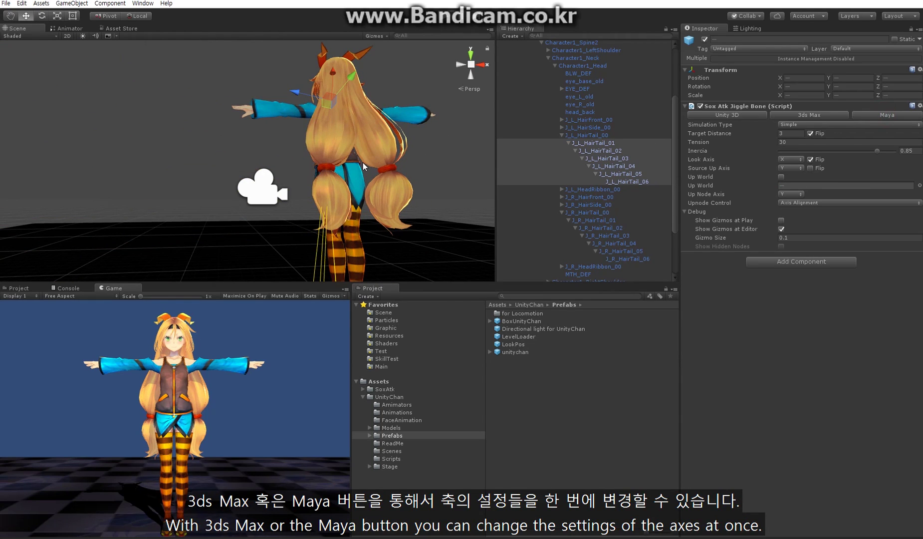
pyautogui.scroll(-3, 363, 166)
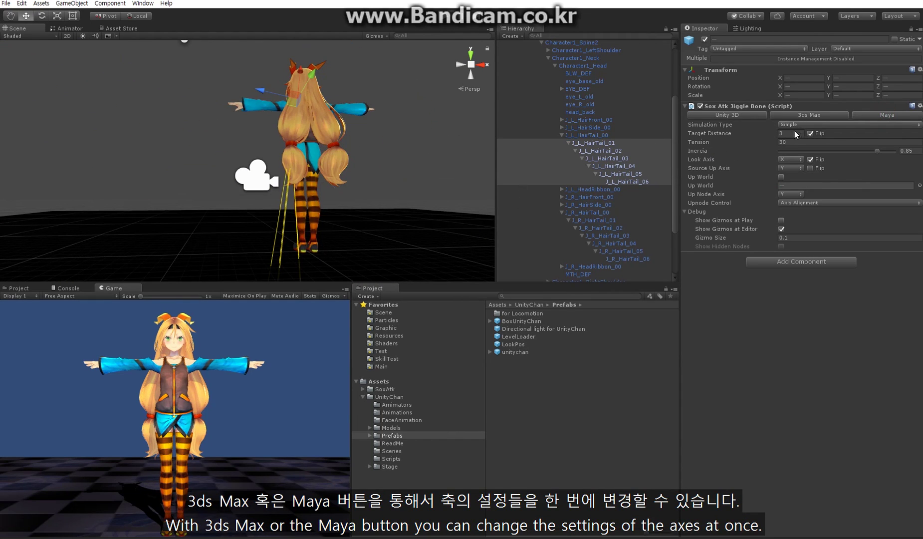
# Set the left hair tail Jiggle Bones to target distance 0.2, tension 28, inertia 0.82 and gizmo size 0.05
pyautogui.write('0.2')
pyautogui.click(804, 237)
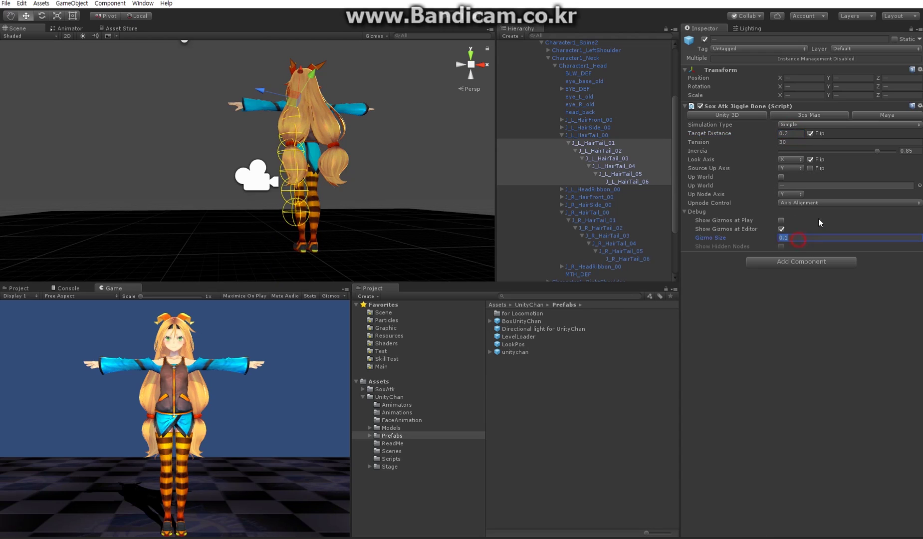
pyautogui.write('0.05')
pyautogui.click(907, 151)
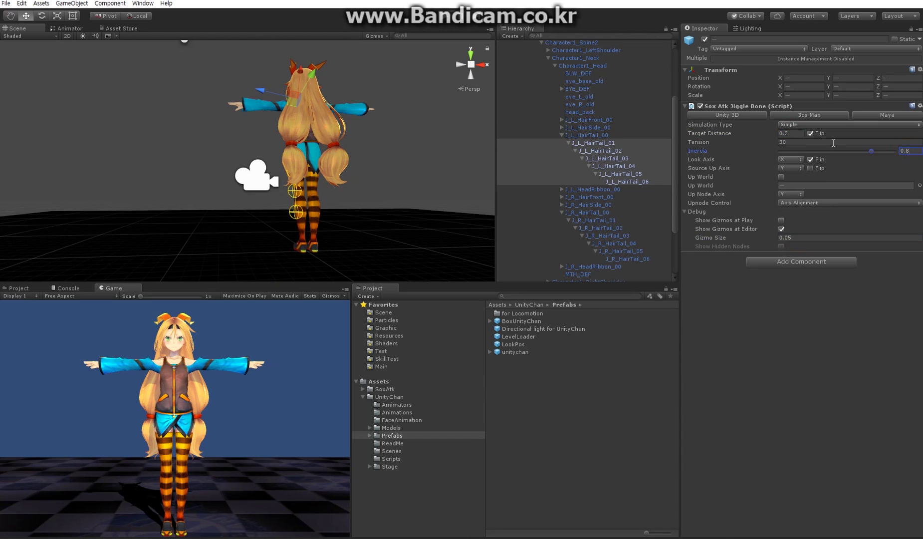
pyautogui.click(813, 144)
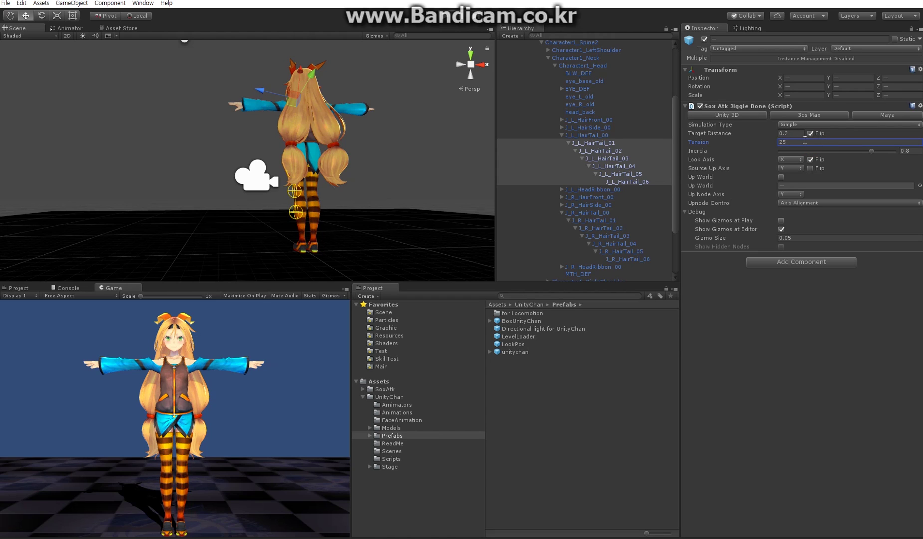
pyautogui.click(913, 151)
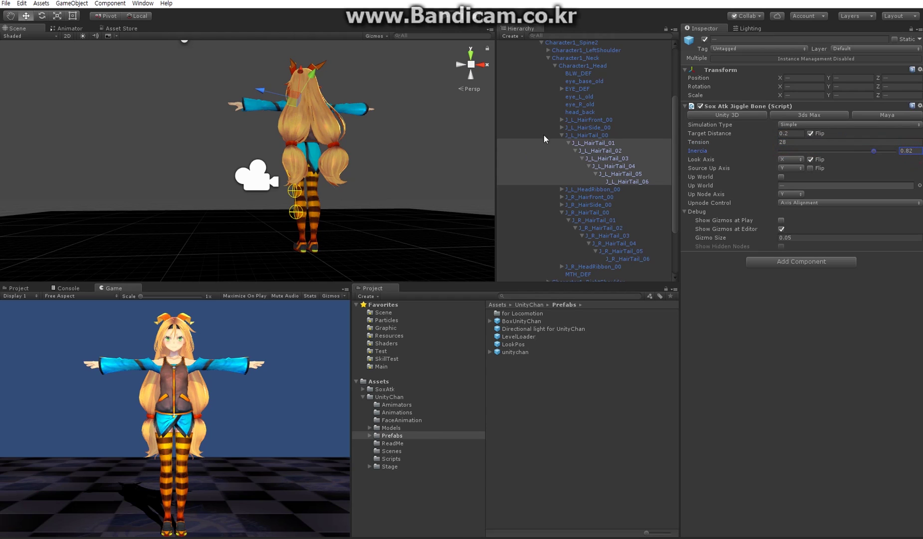
# Add the Sox Atk Jiggle Bone component to J_R_HairTail_01 through J_R_HairTail_06 and apply the Maya axis preset
pyautogui.click(602, 222)
pyautogui.keyDown('shift'); pyautogui.click(634, 258); pyautogui.keyUp('shift')
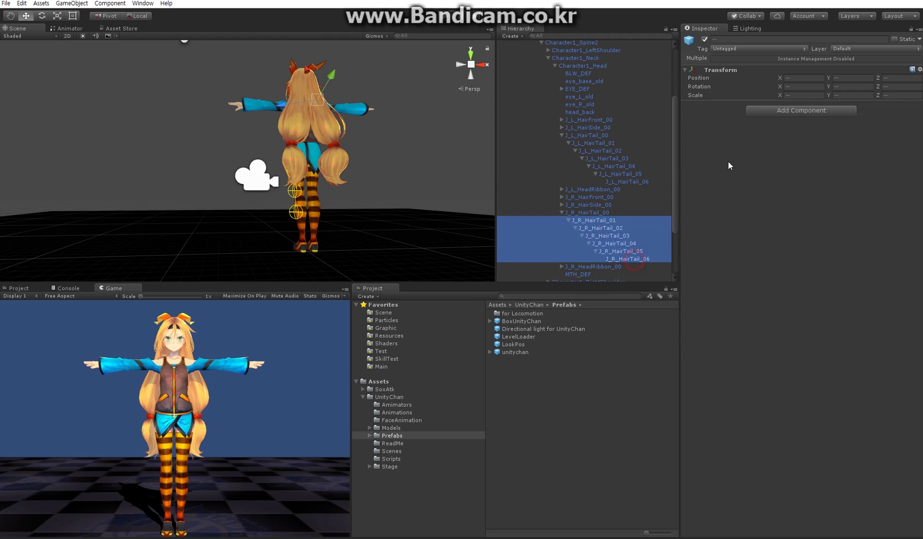
pyautogui.click(774, 111)
pyautogui.click(782, 149)
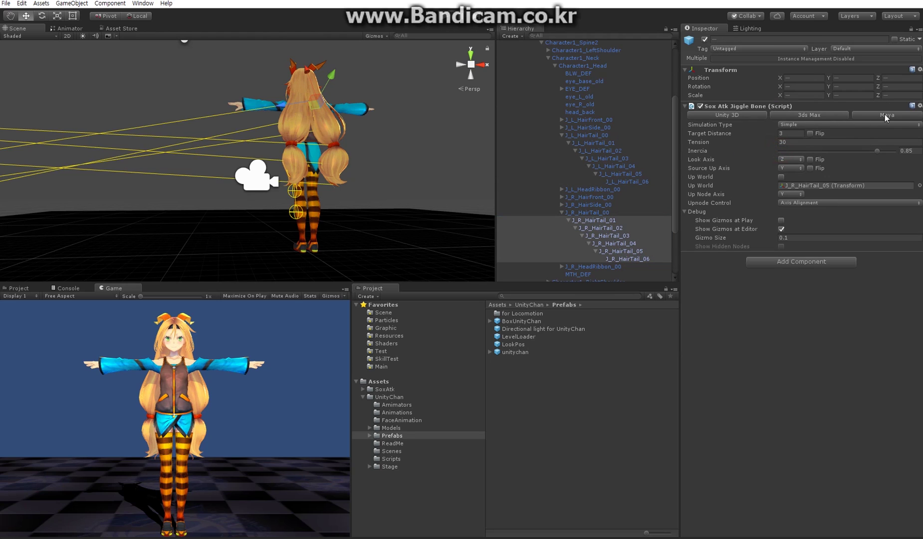
pyautogui.click(886, 115)
# Set the right hair tail Jiggle Bones to target distance 0.2, tension 28, inertia 0.82 and gizmo size 0.05
pyautogui.click(790, 134)
pyautogui.write('0.2')
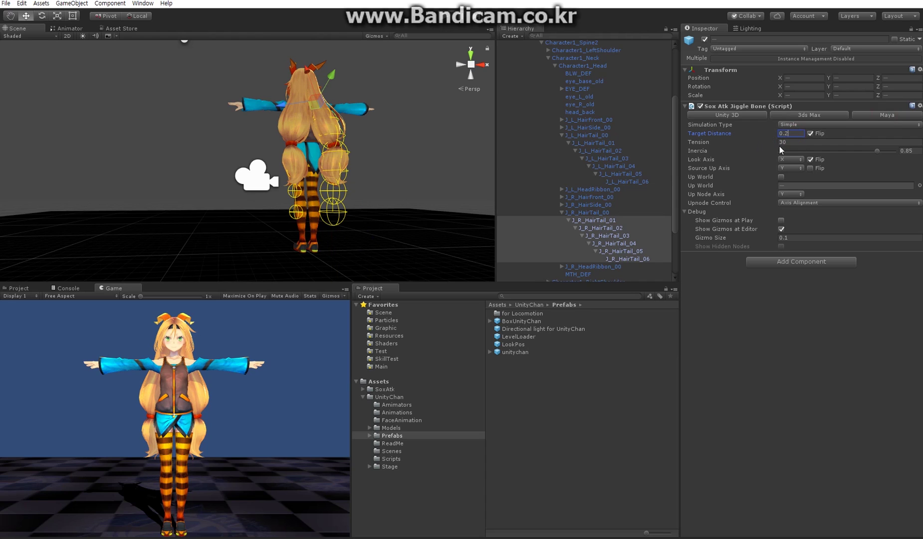
pyautogui.click(794, 143)
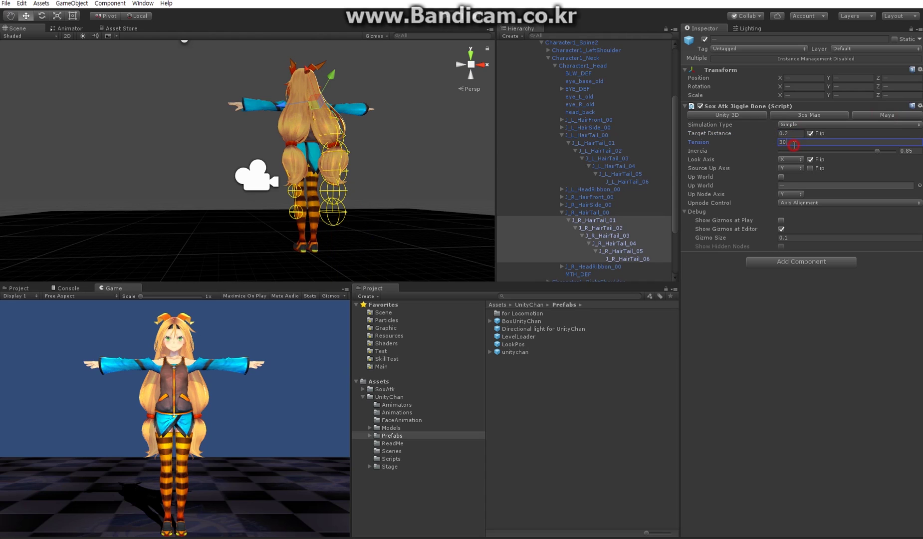
pyautogui.click(907, 150)
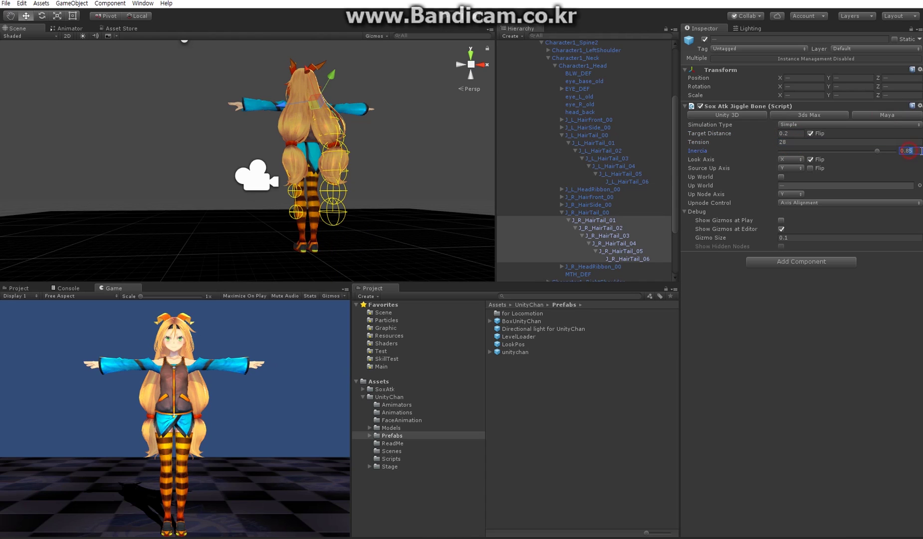
pyautogui.click(792, 238)
pyautogui.write('0.05')
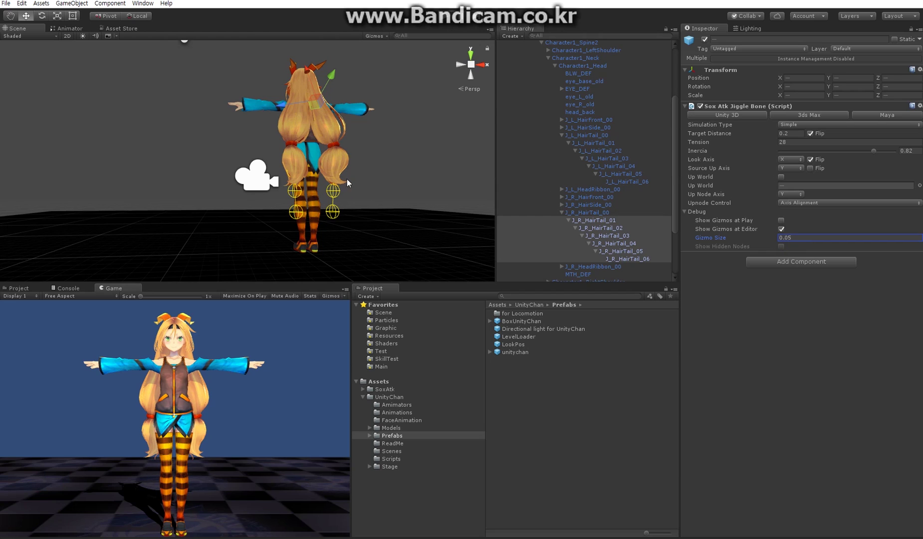
# Play the scene and move unitychan around with its Animator enabled to test the hair tail motion
pyautogui.moveTo(347, 178); pyautogui.dragTo(387, 164, button='right')
pyautogui.scroll(3, 557, 146)
pyautogui.click(528, 75)
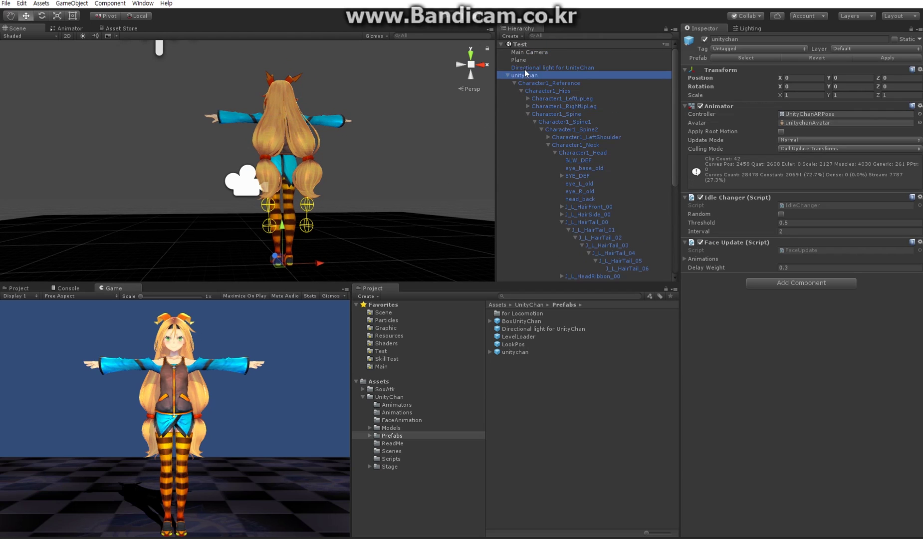
pyautogui.click(440, 11)
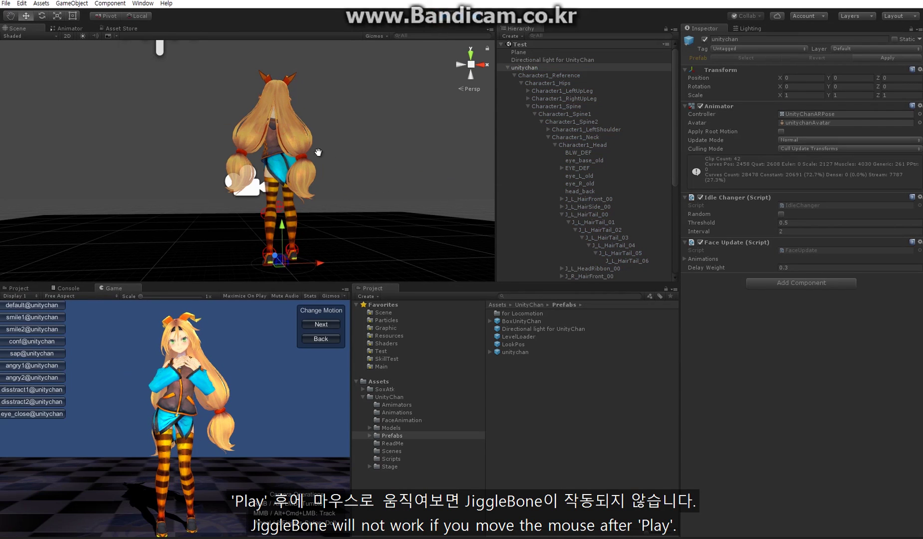
pyautogui.moveTo(318, 152); pyautogui.dragTo(338, 154, button='middle')
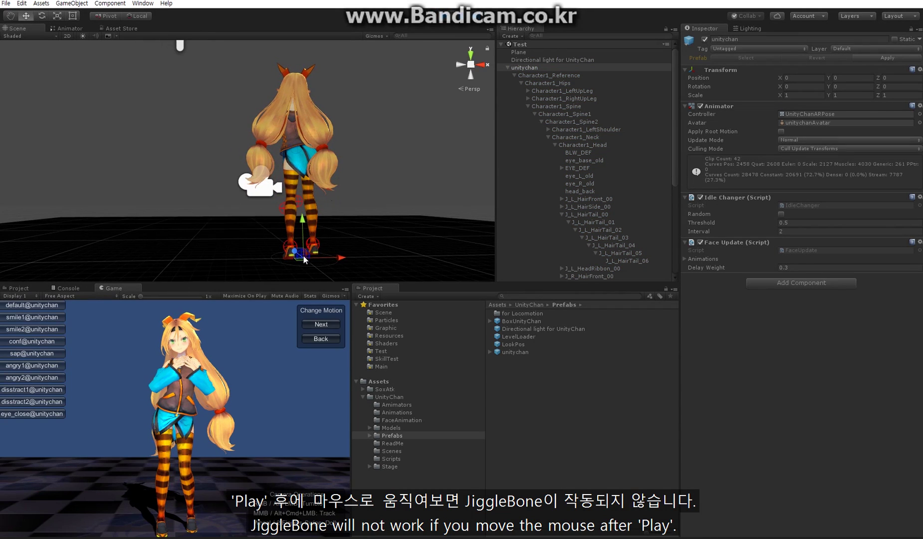
pyautogui.keyDown('alt'); pyautogui.moveTo(303, 255); pyautogui.dragTo(317, 241); pyautogui.keyUp('alt')
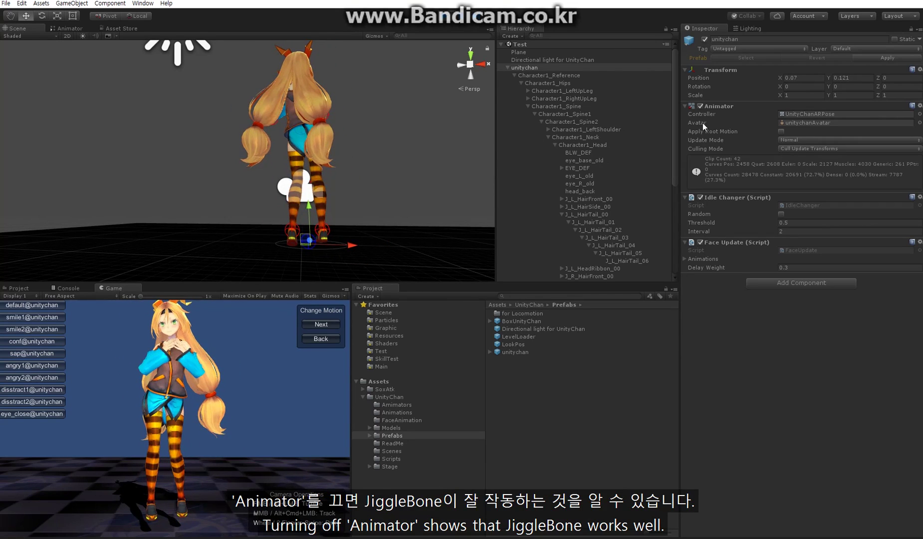
# Test the hair motion by moving unitychan with its Animator disabled, then re-enable the Animator and stop playback
pyautogui.click(701, 106)
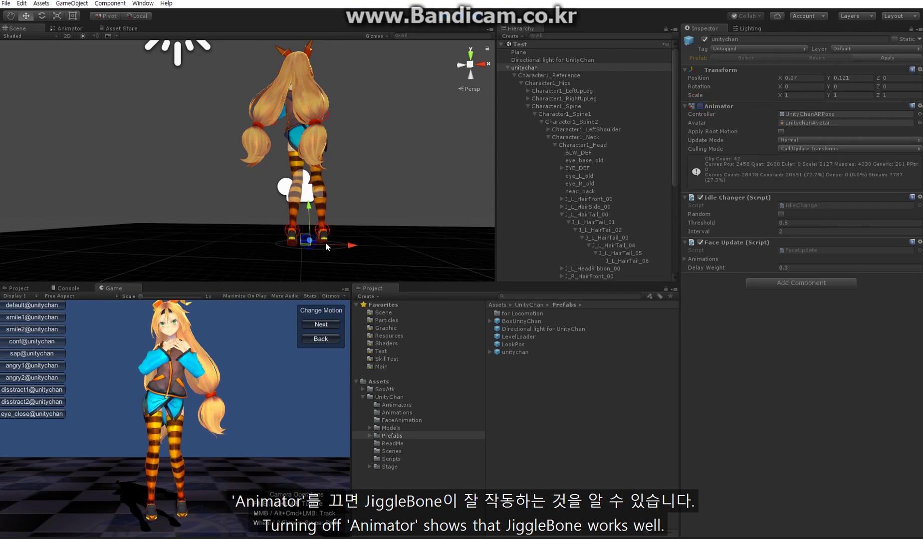
pyautogui.moveTo(307, 240); pyautogui.dragTo(289, 231)
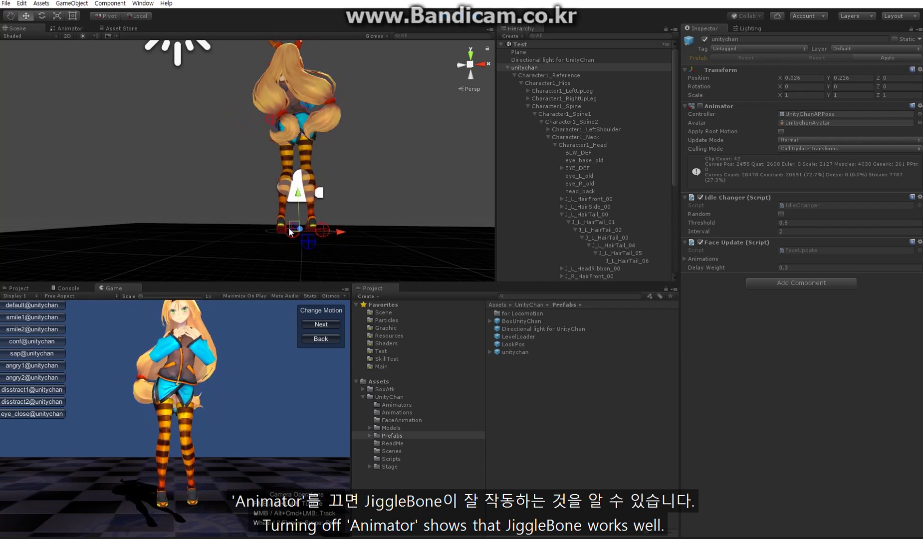
pyautogui.click(700, 108)
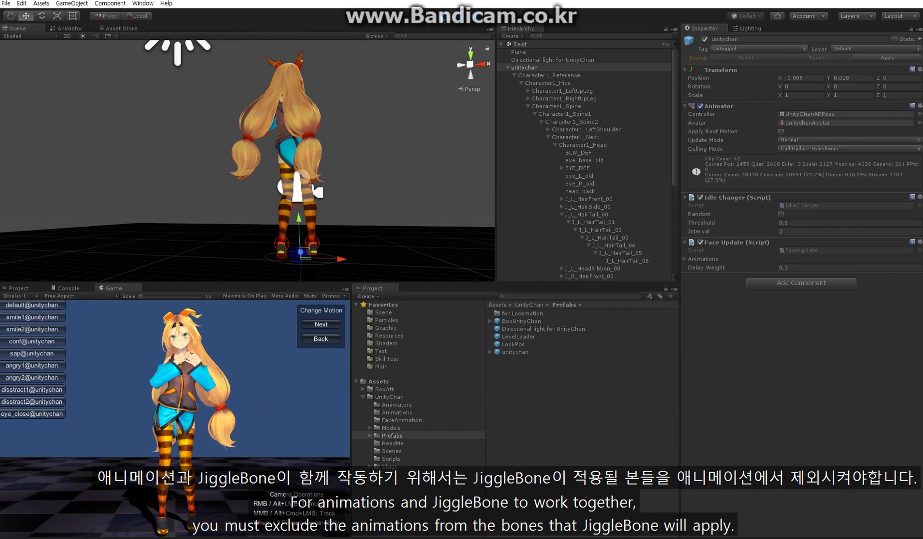
pyautogui.hotkey('ctrl', 'p')
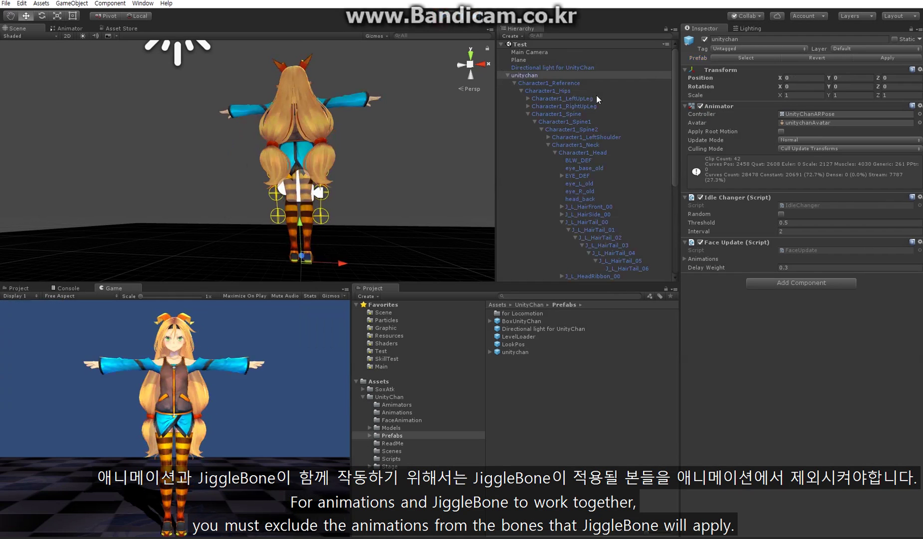
# Duplicate the UnityChanActionCheck animator controller and rename the copy Test
pyautogui.click(785, 114)
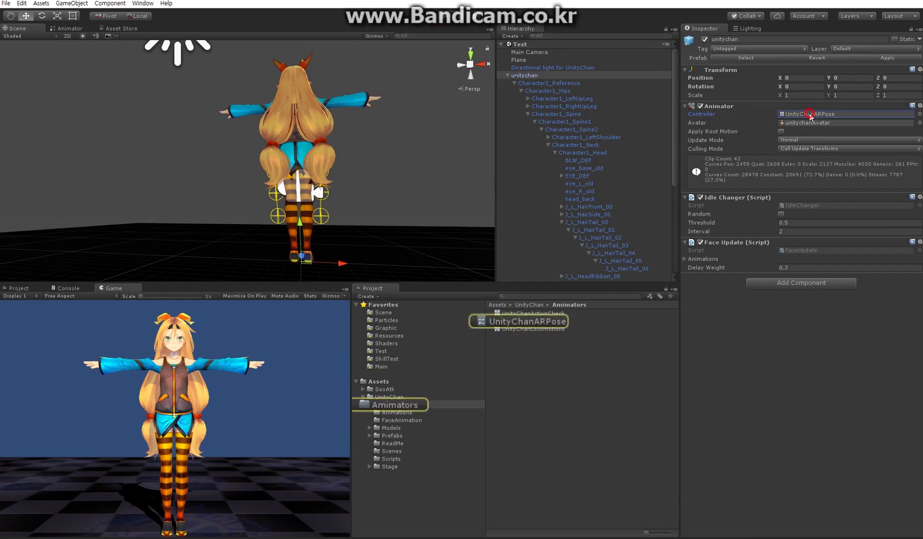
pyautogui.click(527, 322)
pyautogui.click(527, 76)
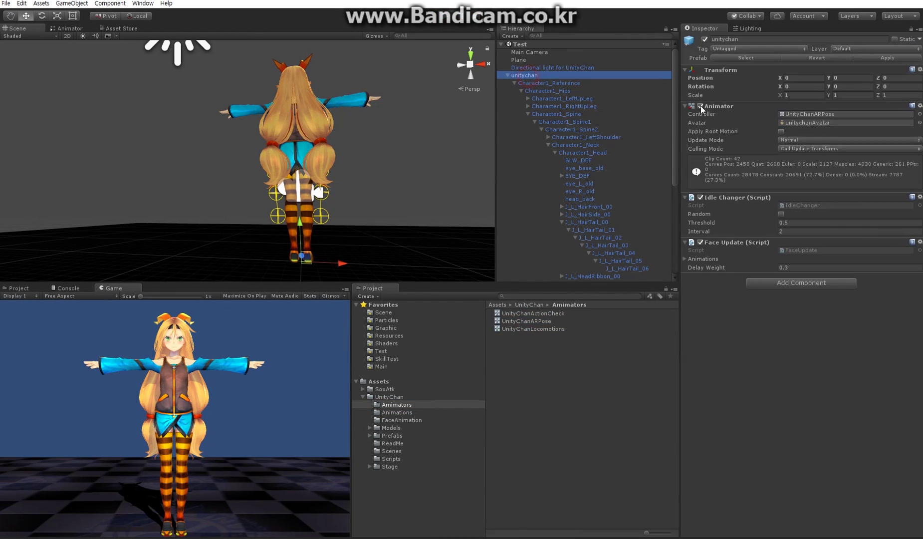
pyautogui.click(534, 314)
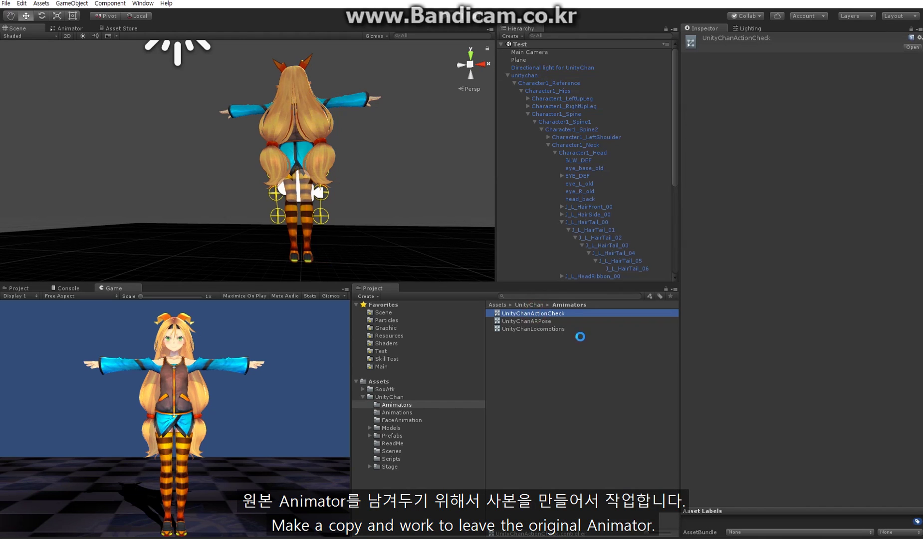
pyautogui.hotkey('ctrl', 'd')
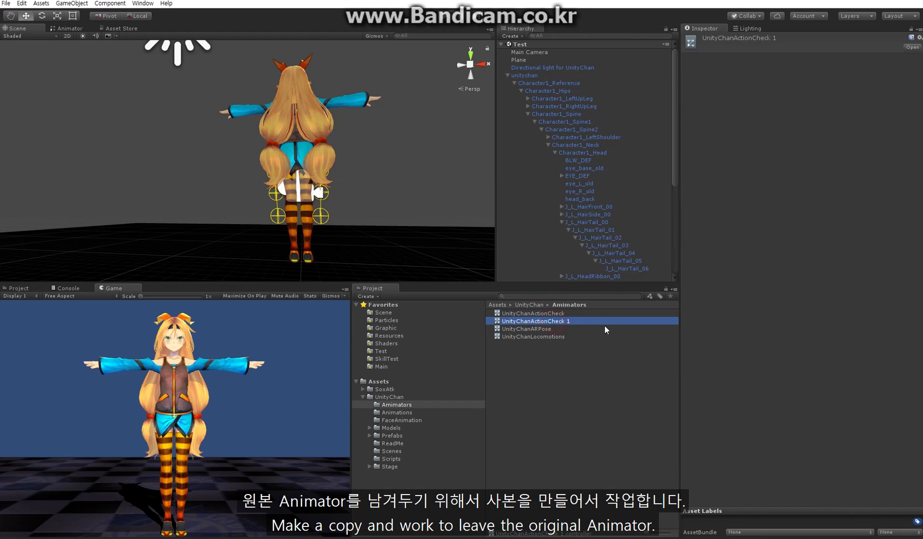
pyautogui.press('F2')
pyautogui.write('Test')
pyautogui.press('Return')
# Assign the Test controller to unitychan's Animator and open its state graph
pyautogui.click(524, 75)
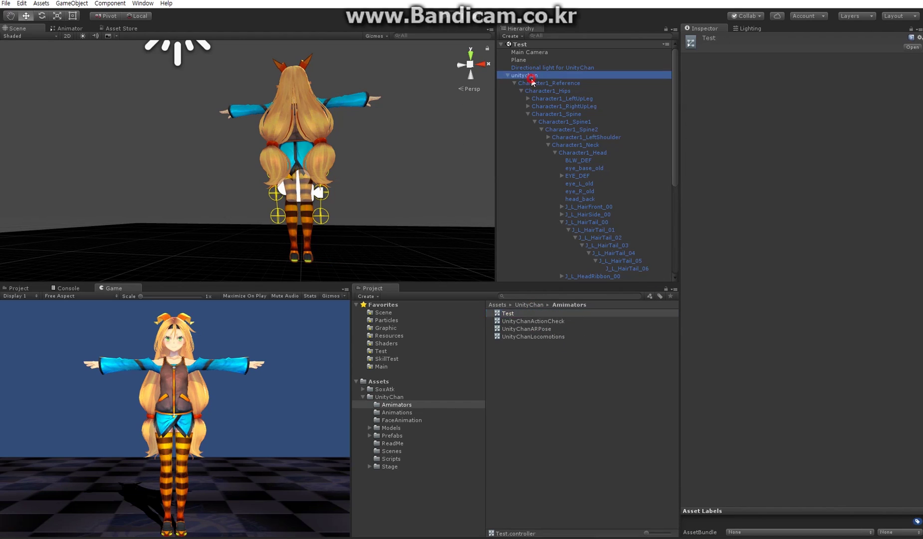
pyautogui.moveTo(508, 313); pyautogui.dragTo(830, 117)
pyautogui.doubleClick(804, 114)
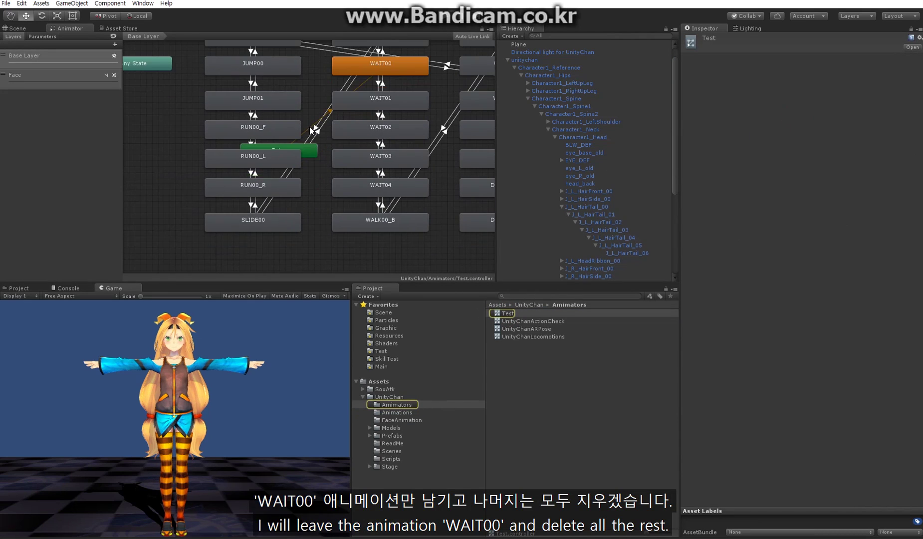
# Delete every animation state in the Test controller's Base Layer except WAIT00
pyautogui.moveTo(179, 53); pyautogui.dragTo(213, 277)
pyautogui.press('Delete')
pyautogui.moveTo(339, 56); pyautogui.dragTo(201, 68, button='middle')
pyautogui.moveTo(201, 68); pyautogui.dragTo(491, 90)
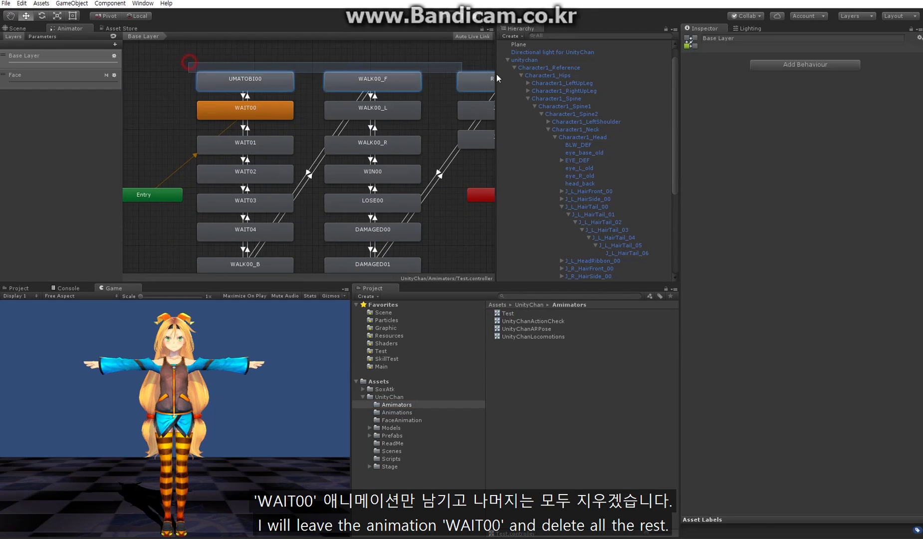
pyautogui.press('Delete')
pyautogui.moveTo(425, 132); pyautogui.dragTo(351, 99, button='middle')
pyautogui.moveTo(350, 99); pyautogui.dragTo(413, 82)
pyautogui.press('Delete')
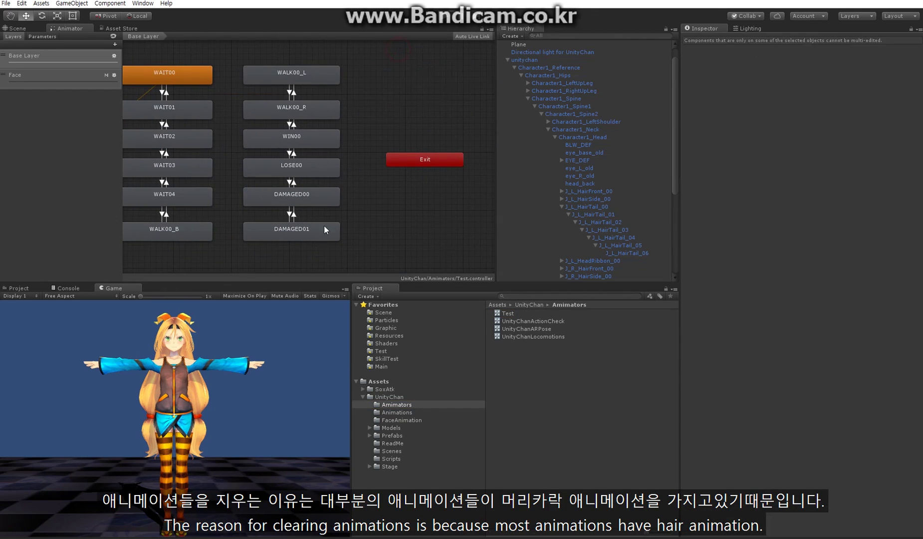
pyautogui.moveTo(309, 257); pyautogui.dragTo(232, 64)
pyautogui.press('Delete')
pyautogui.moveTo(232, 118); pyautogui.dragTo(347, 115, button='middle')
pyautogui.moveTo(349, 249); pyautogui.dragTo(293, 93)
pyautogui.press('Delete')
pyautogui.moveTo(321, 113); pyautogui.dragTo(335, 150, button='middle')
# Locate the motion clip used by the WAIT00 state and inspect its settings
pyautogui.click(327, 124)
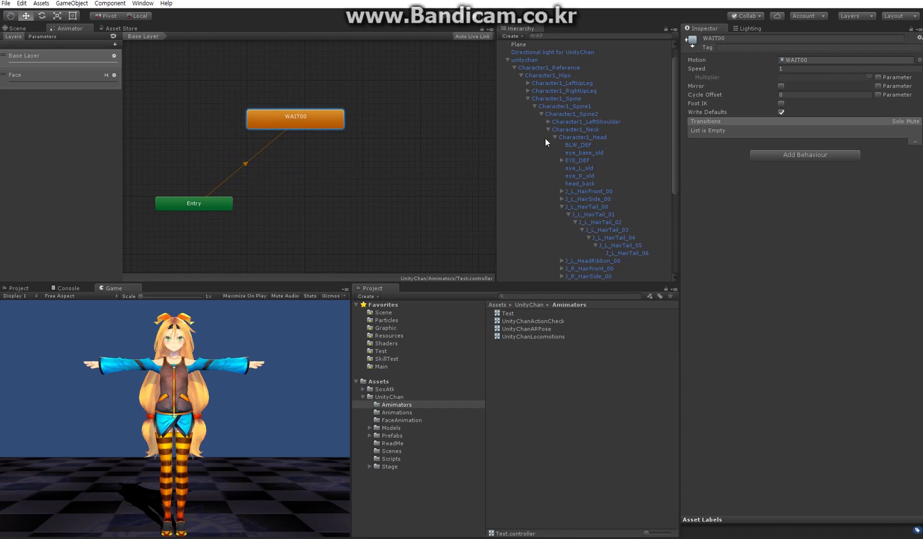
pyautogui.click(801, 59)
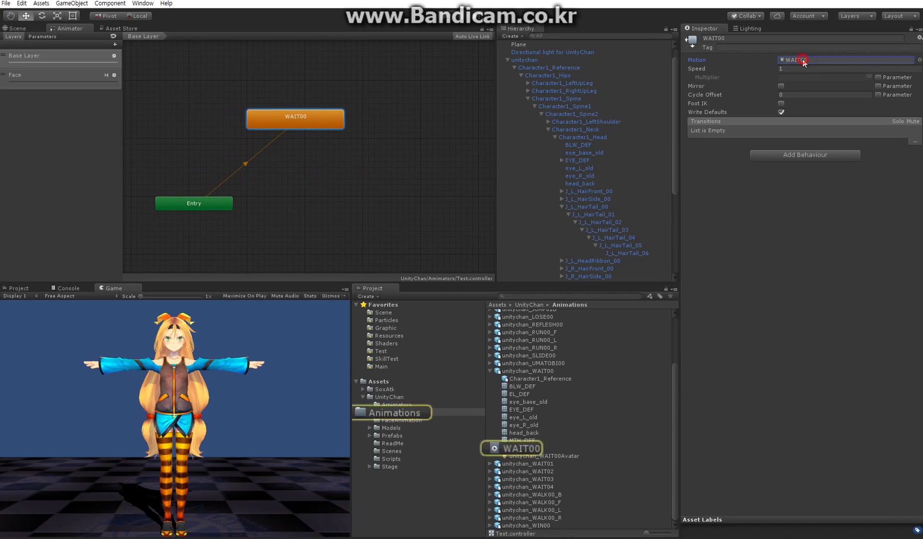
pyautogui.click(521, 448)
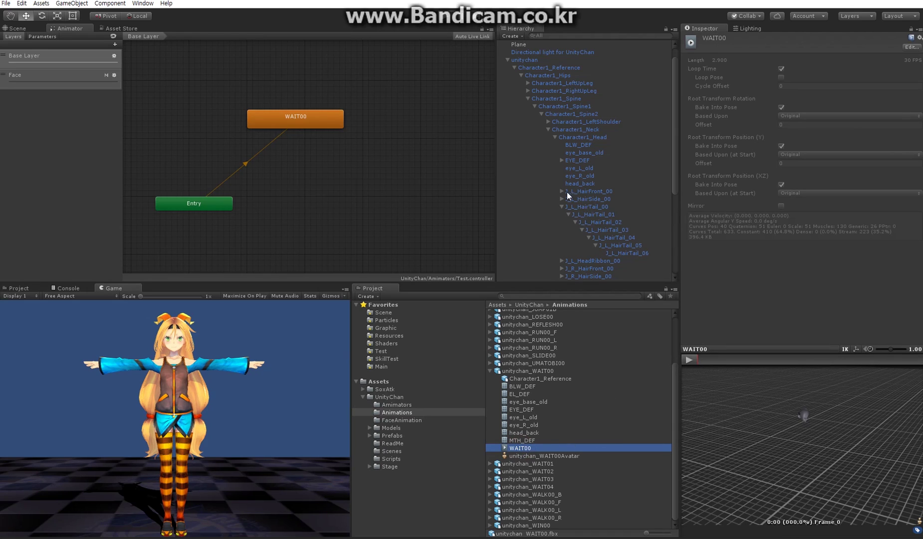
# Select unitychan, return to the Scene view and save the scene
pyautogui.scroll(2, 554, 155)
pyautogui.click(525, 75)
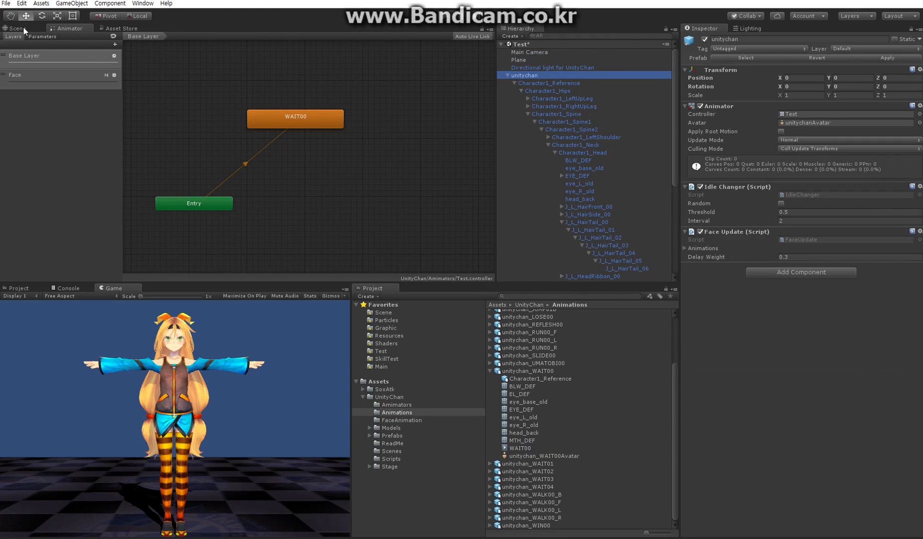
pyautogui.click(20, 29)
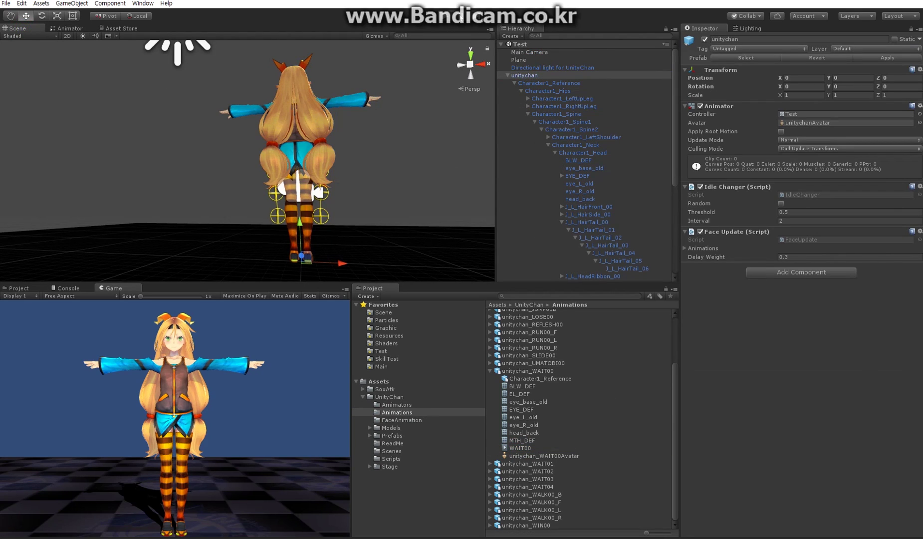
pyautogui.hotkey('ctrl', 's')
# Play the scene and move unitychan around to check how the hair tails jiggle during the WAIT00 animation
pyautogui.hotkey('ctrl', 'p')
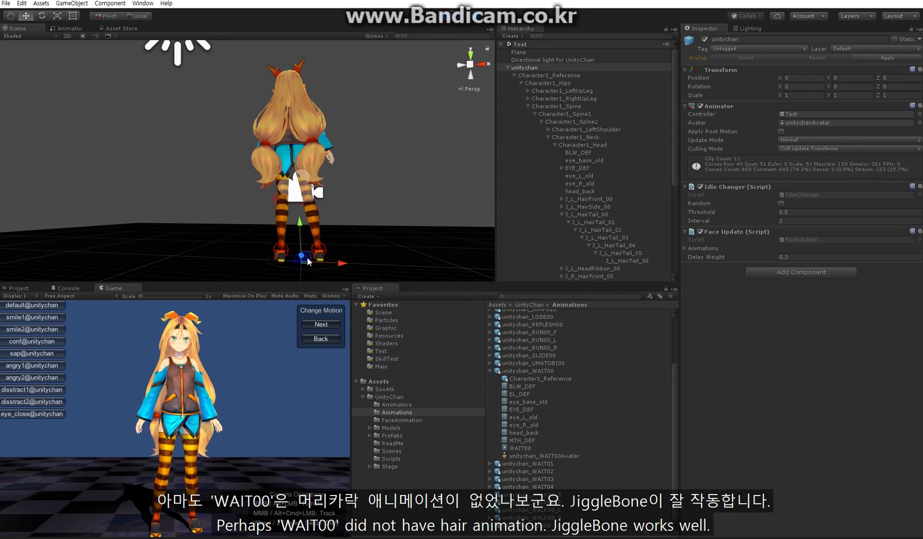
pyautogui.moveTo(301, 255)
pyautogui.mouseDown()
pyautogui.moveTo(291, 234)
pyautogui.moveTo(304, 238)
pyautogui.mouseUp()
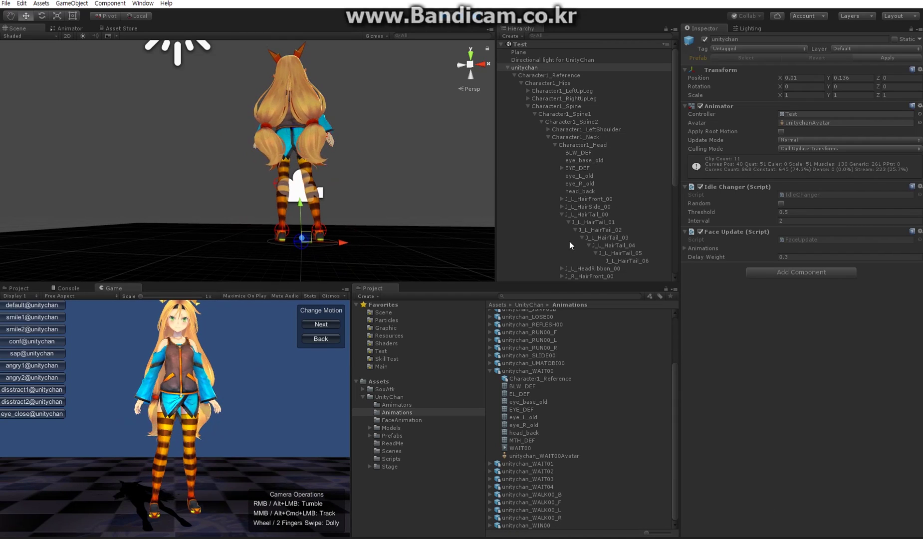
pyautogui.moveTo(307, 239)
pyautogui.mouseDown()
pyautogui.moveTo(285, 235)
pyautogui.moveTo(313, 247)
pyautogui.moveTo(288, 242)
pyautogui.moveTo(304, 251)
pyautogui.mouseUp()
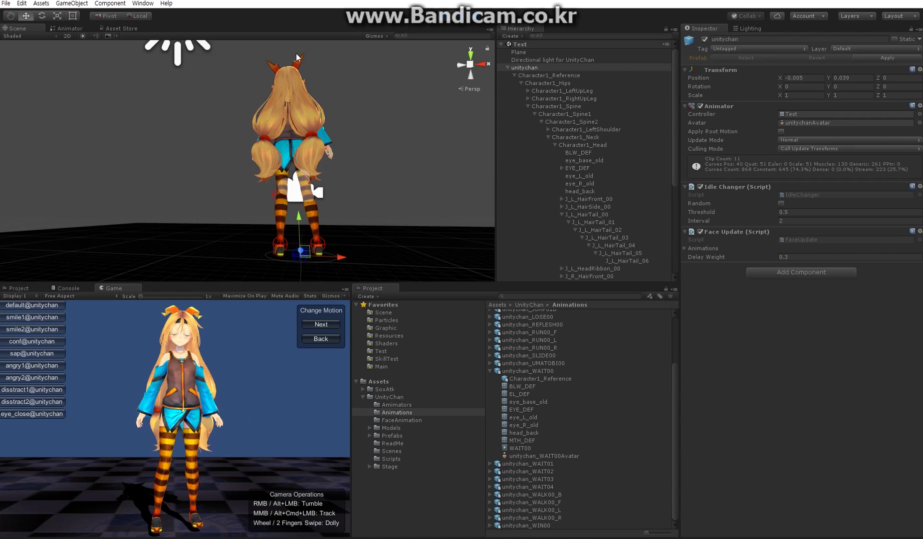
pyautogui.keyDown('alt'); pyautogui.moveTo(230, 160); pyautogui.dragTo(301, 216); pyautogui.keyUp('alt')
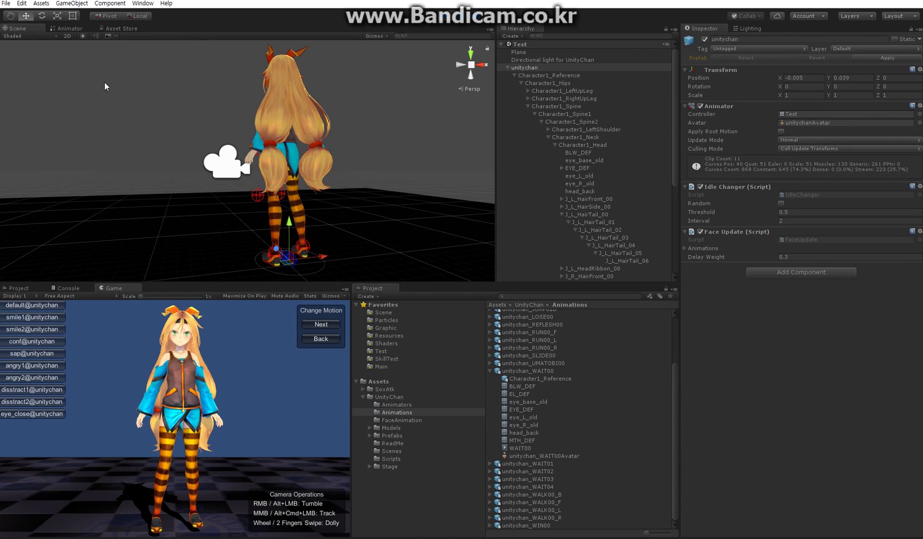
# Stop playback and assign the RUN00_F clip as the motion of the WAIT00 state in the Test controller
pyautogui.click(446, 16)
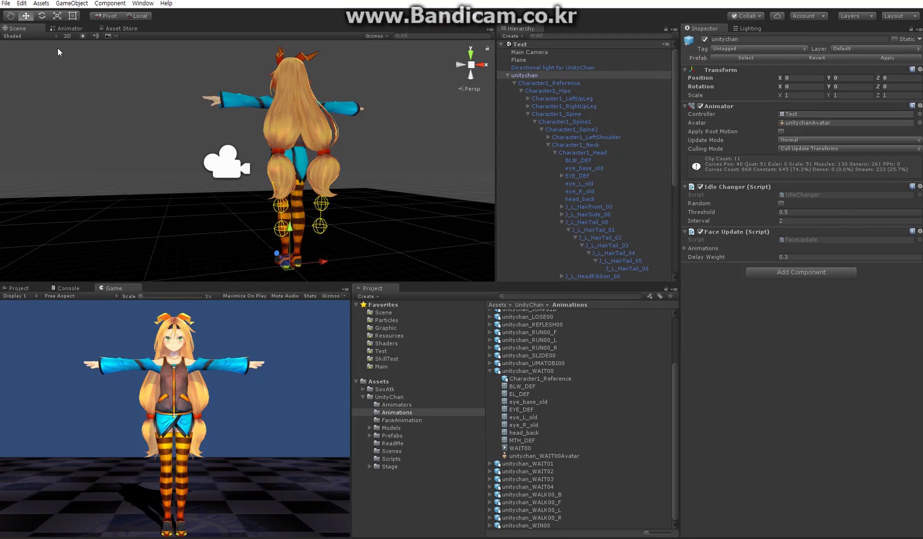
pyautogui.click(797, 113)
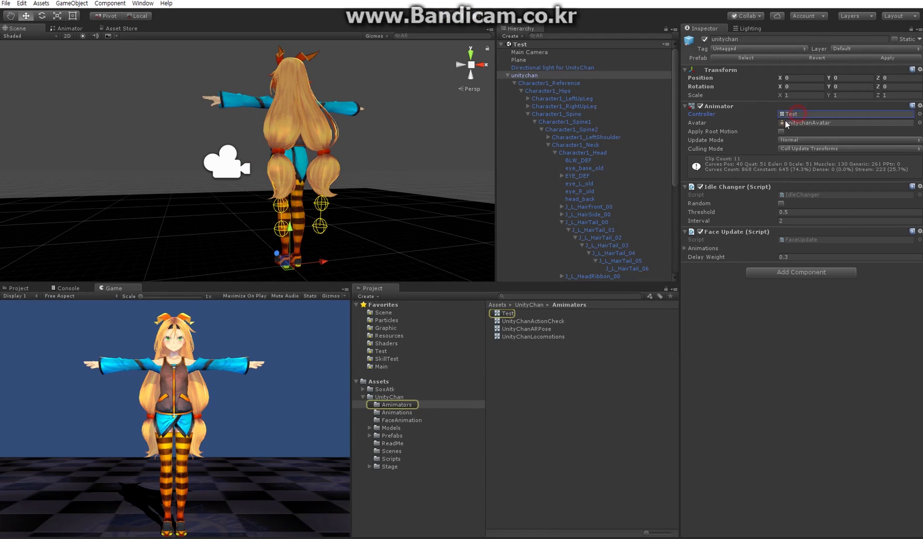
pyautogui.doubleClick(794, 114)
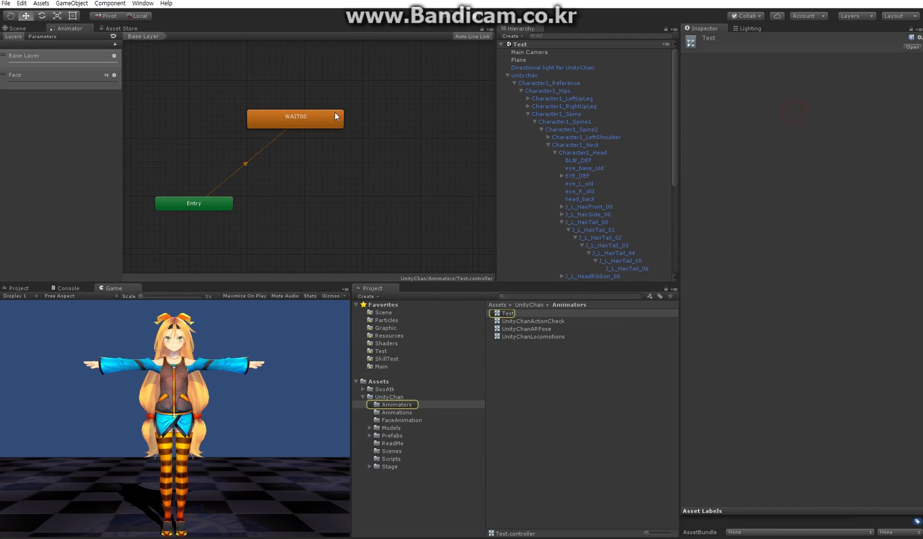
pyautogui.click(305, 118)
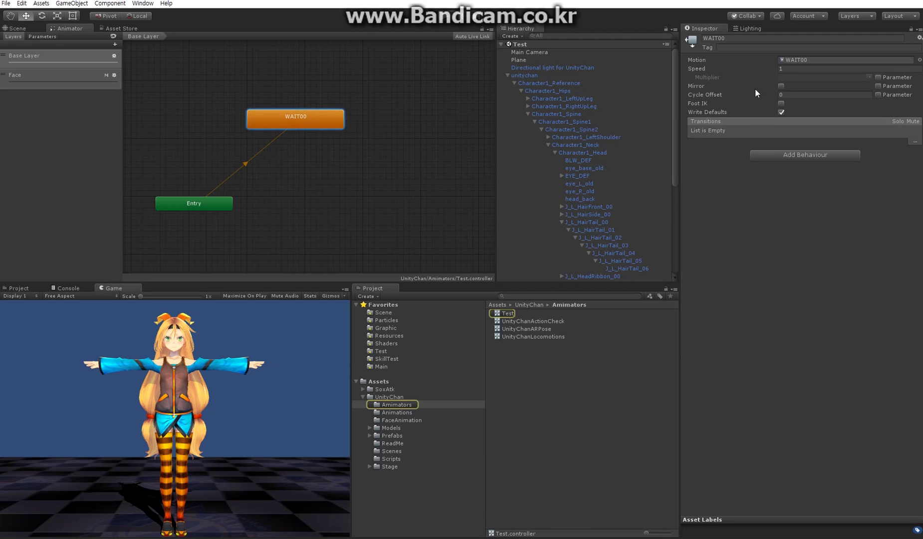
pyautogui.click(788, 60)
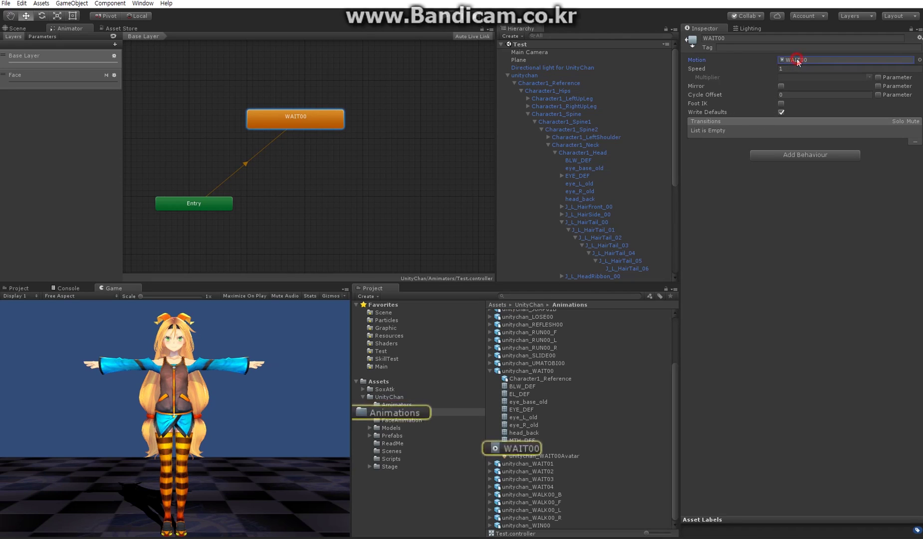
pyautogui.click(491, 371)
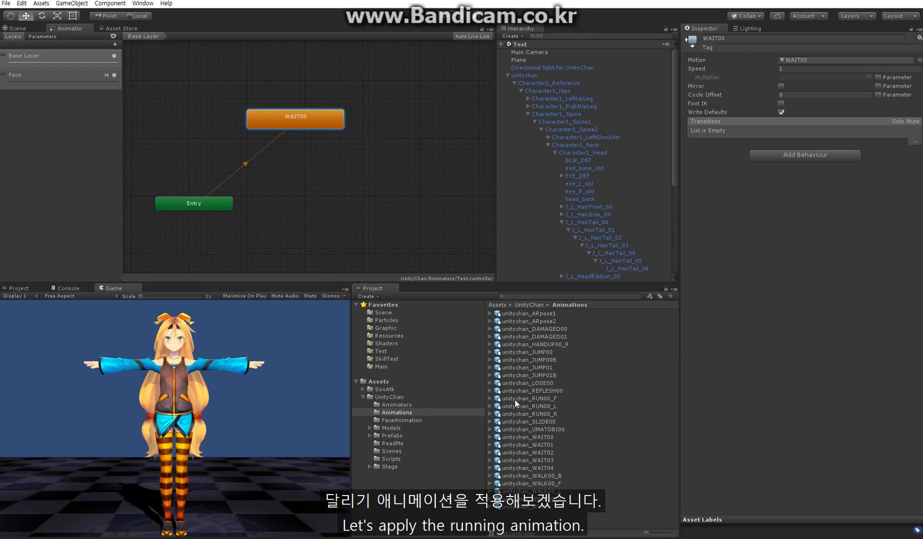
pyautogui.click(491, 399)
pyautogui.moveTo(521, 476); pyautogui.dragTo(762, 109)
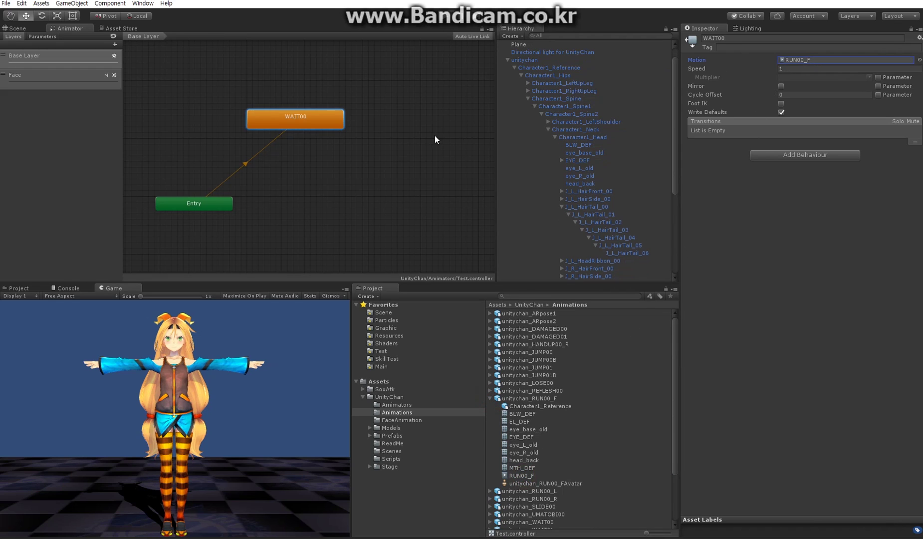
# Play the scene and view unitychan from the side to examine her hair tails during the running animation
pyautogui.click(11, 30)
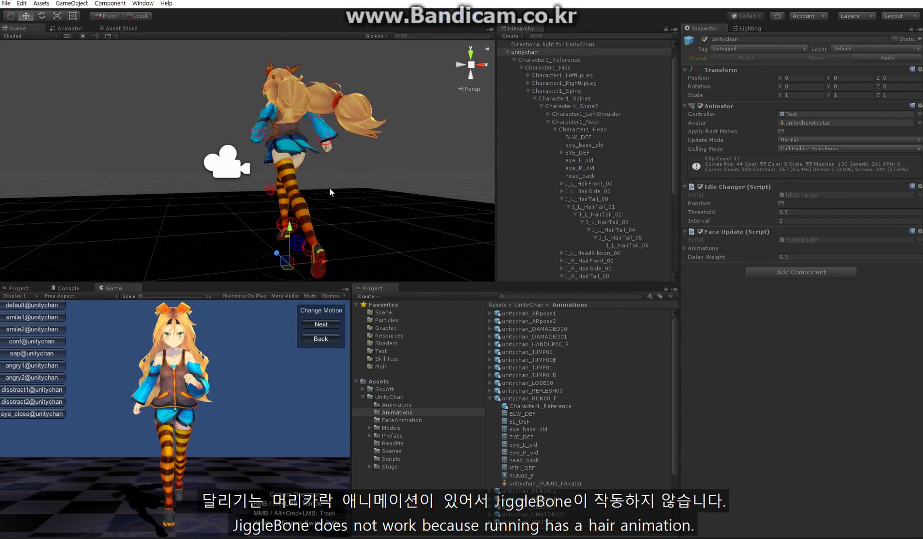
pyautogui.keyDown('alt'); pyautogui.moveTo(330, 188); pyautogui.dragTo(350, 186); pyautogui.keyUp('alt')
pyautogui.scroll(3, 342, 150)
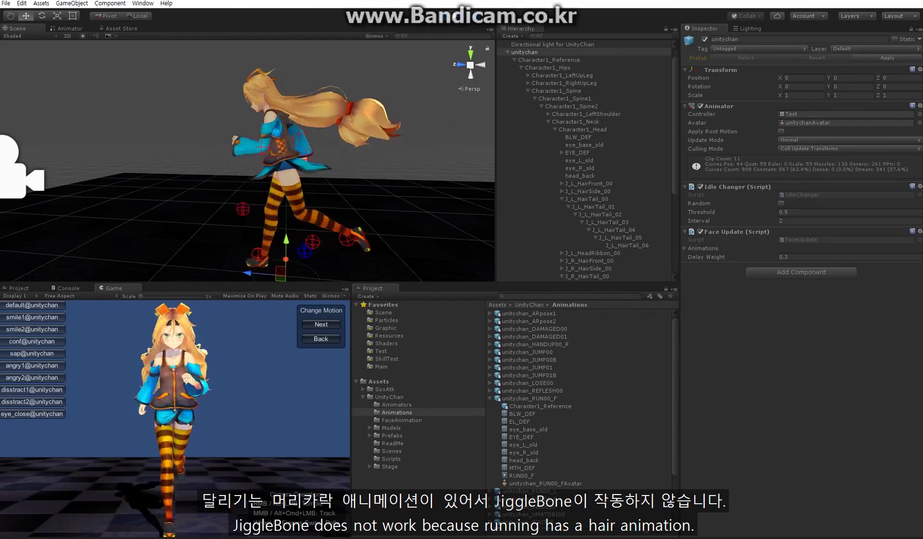
# Stop playback and rename the WAIT00 state in the Test controller to JiggleBoneTest
pyautogui.click(445, 17)
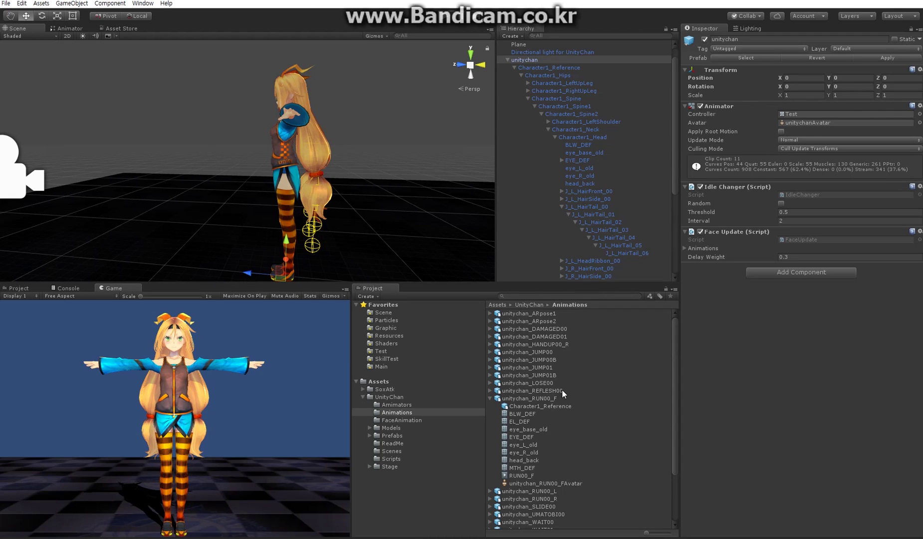
pyautogui.click(70, 28)
pyautogui.click(316, 119)
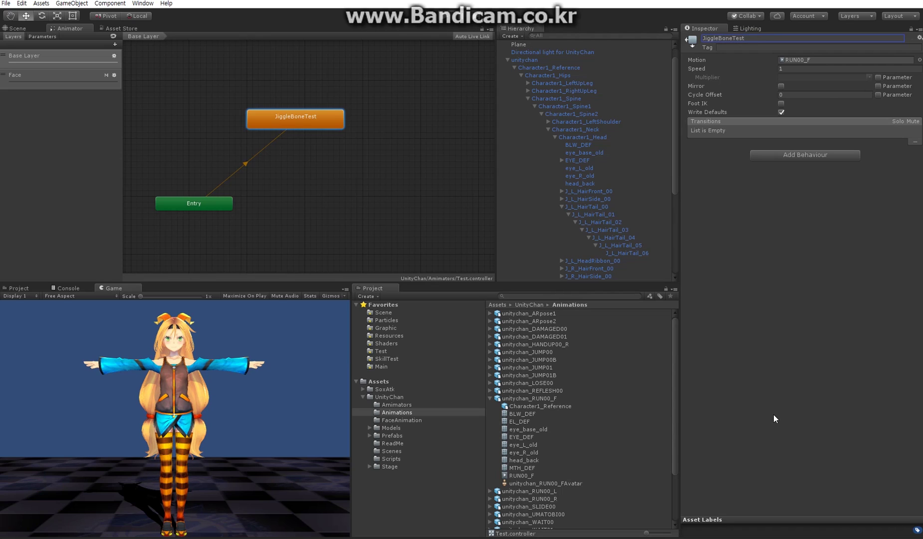
# Expand the transform mask of the RUN00_F clip in the unitychan_RUN00_F import settings
pyautogui.click(517, 401)
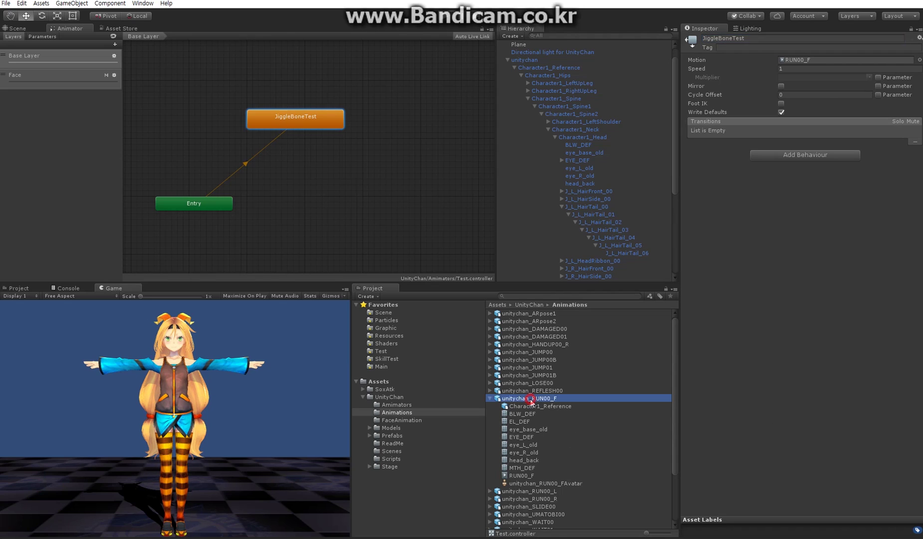
pyautogui.scroll(-5, 723, 274)
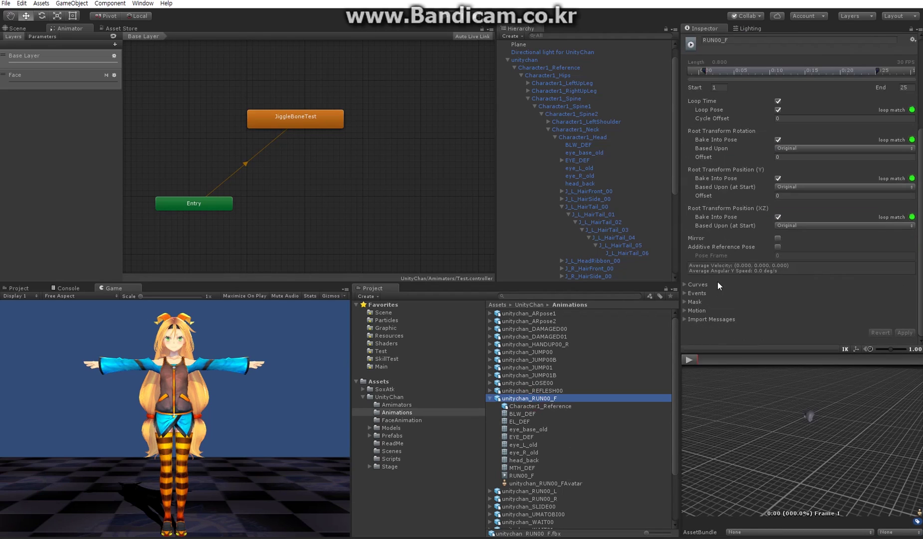
pyautogui.click(684, 302)
pyautogui.scroll(-1, 689, 304)
pyautogui.click(692, 302)
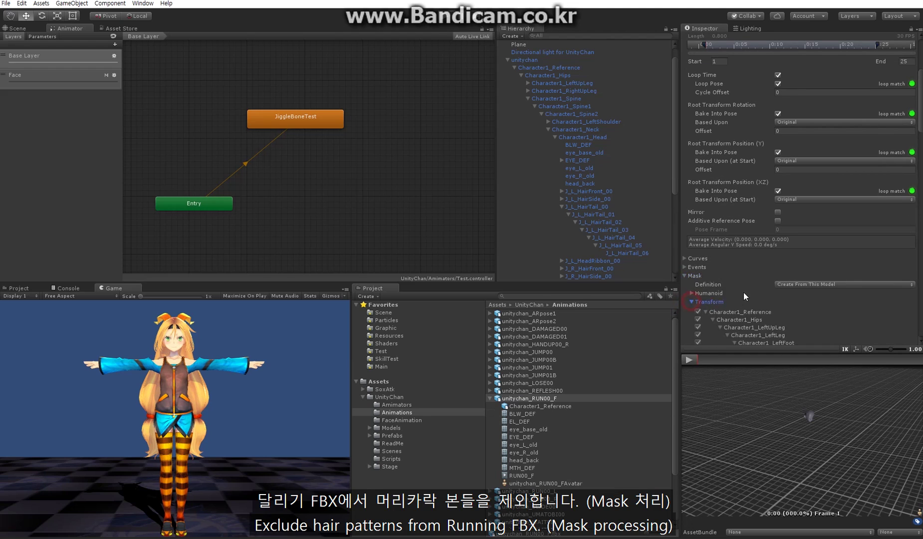
# Exclude the left and right HairTail_01 to HairTail_06 bones from the RUN00_F transform mask and apply the import settings
pyautogui.scroll(-15, 742, 289)
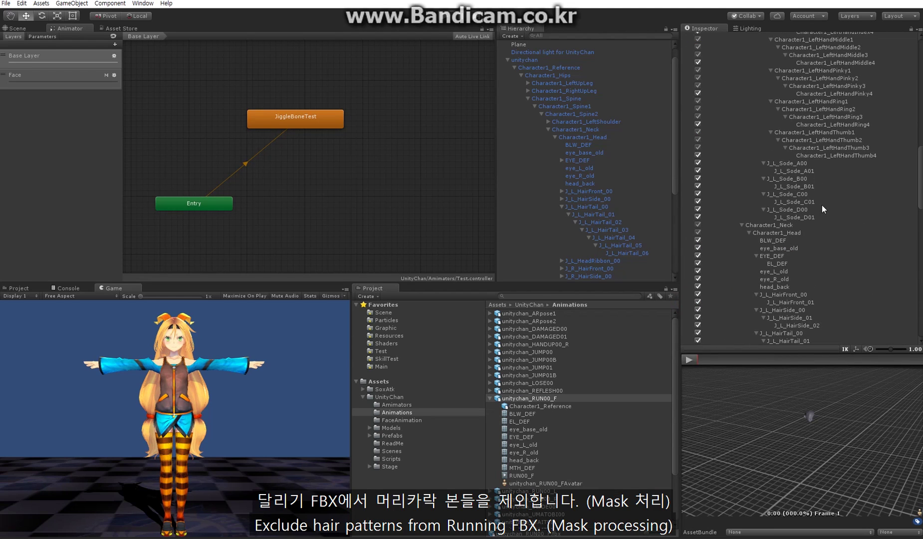
pyautogui.scroll(-13, 821, 220)
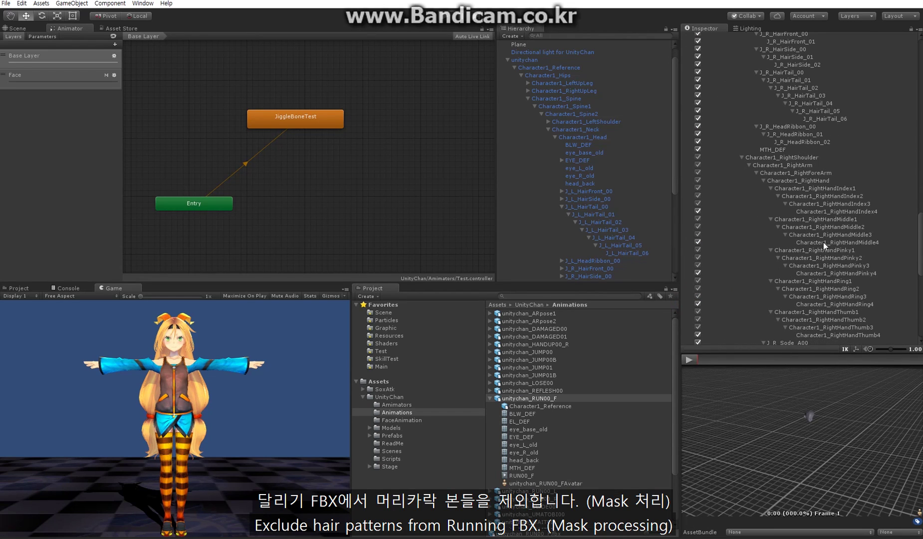
pyautogui.scroll(-5, 821, 246)
pyautogui.moveTo(918, 270); pyautogui.dragTo(919, 202)
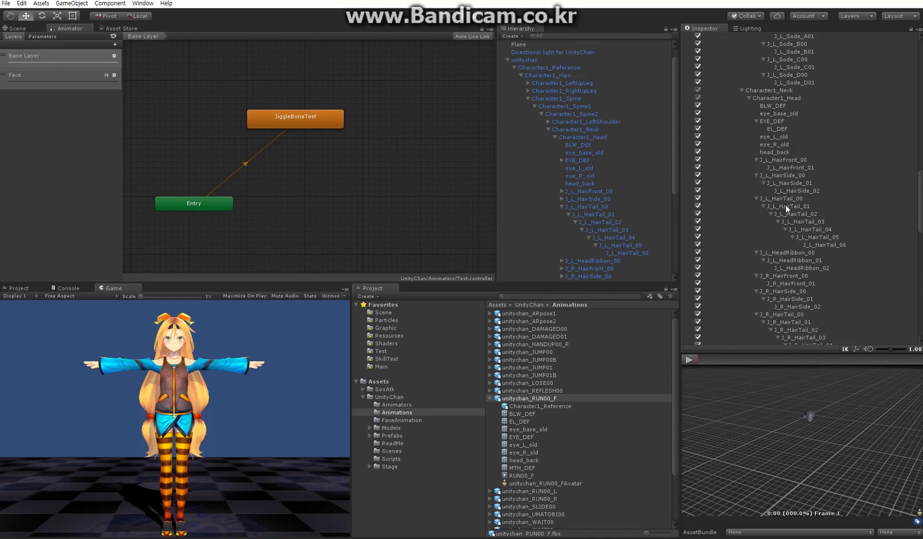
pyautogui.click(786, 208)
pyautogui.click(796, 206)
pyautogui.scroll(-3, 721, 221)
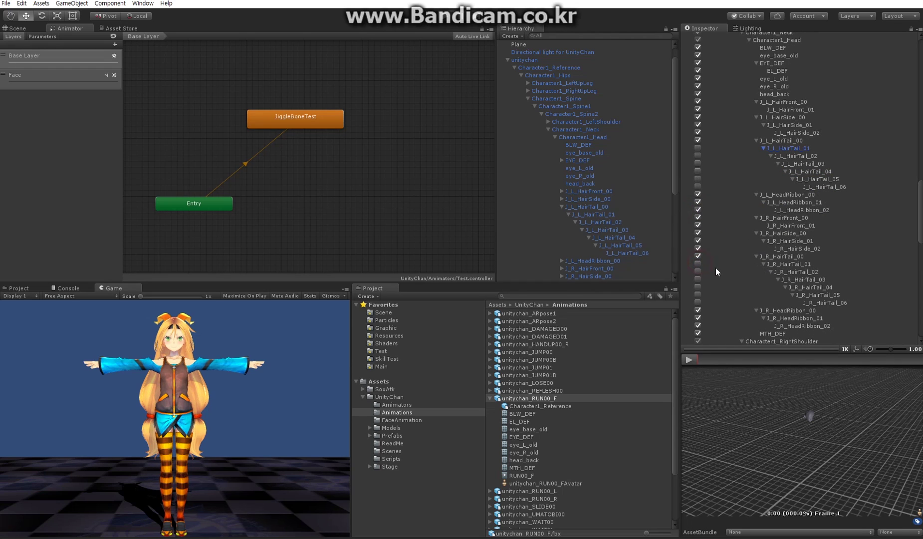
pyautogui.scroll(-15, 859, 315)
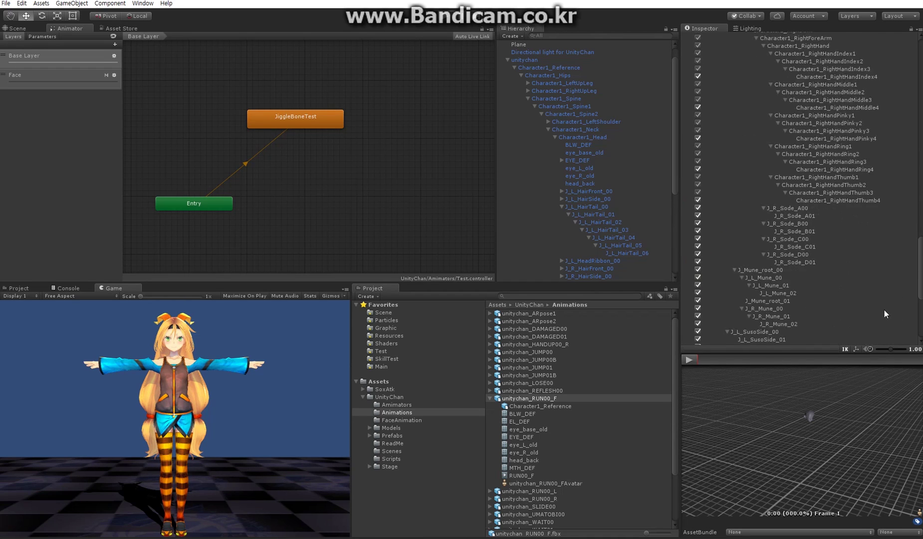
pyautogui.scroll(20, 873, 305)
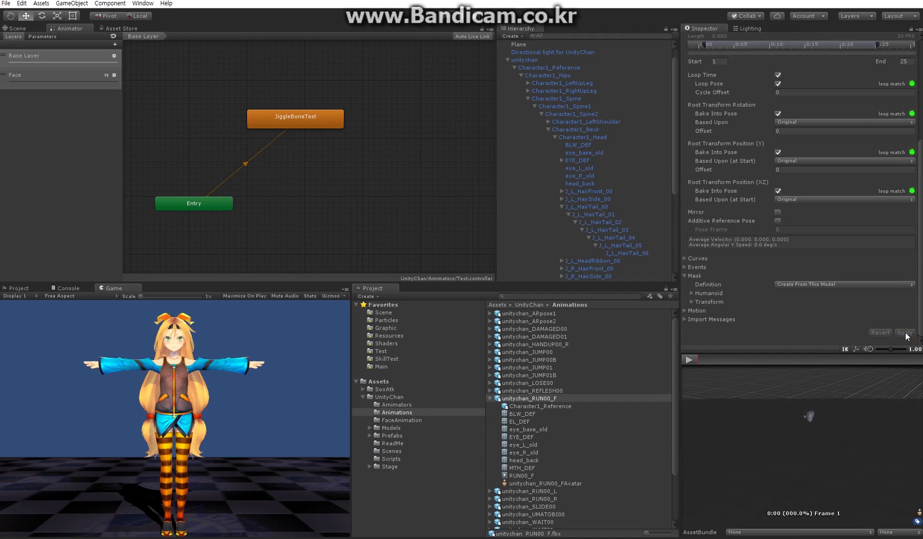
pyautogui.scroll(7, 848, 295)
# Play the scene and move unitychan around to check how the hair tails jiggle with the masked running animation
pyautogui.click(18, 29)
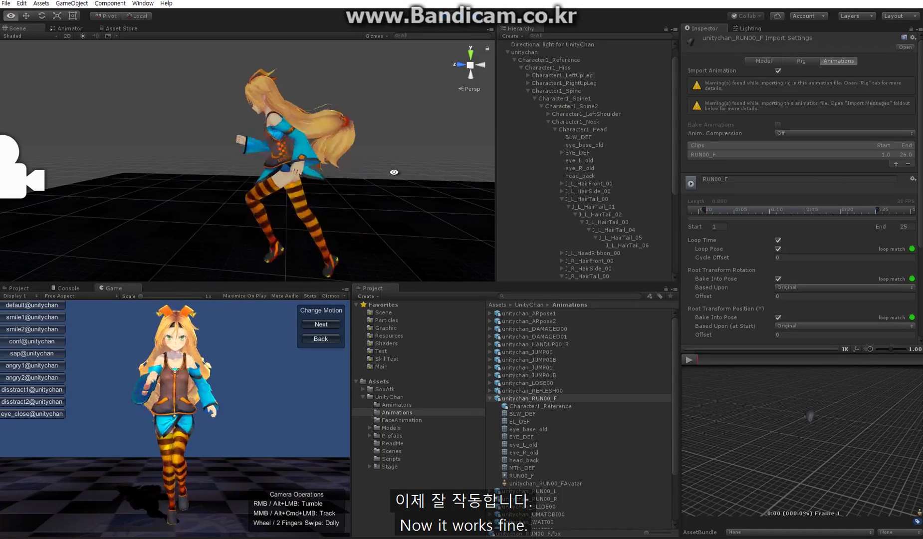
pyautogui.keyDown('alt'); pyautogui.moveTo(461, 181); pyautogui.dragTo(110, 204); pyautogui.keyUp('alt')
pyautogui.scroll(-5, 110, 203)
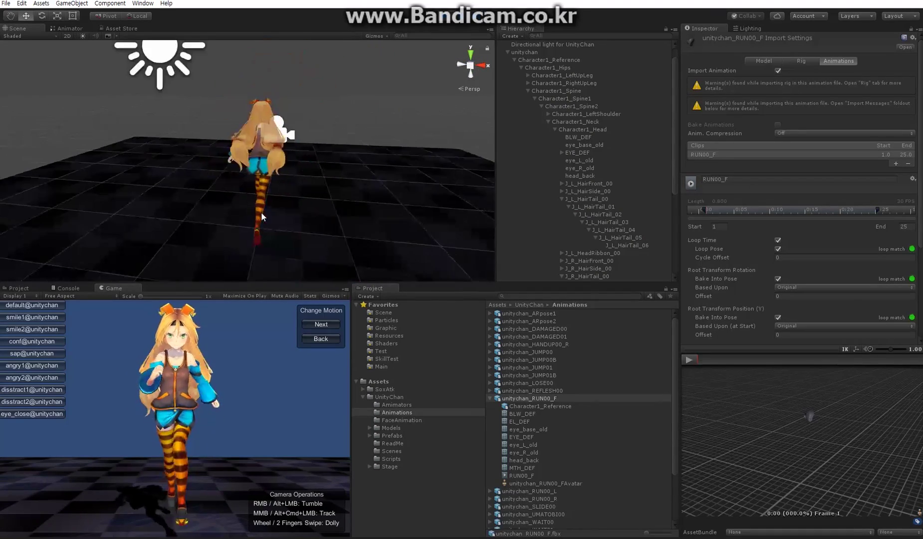
pyautogui.moveTo(110, 203); pyautogui.dragTo(312, 190, button='middle')
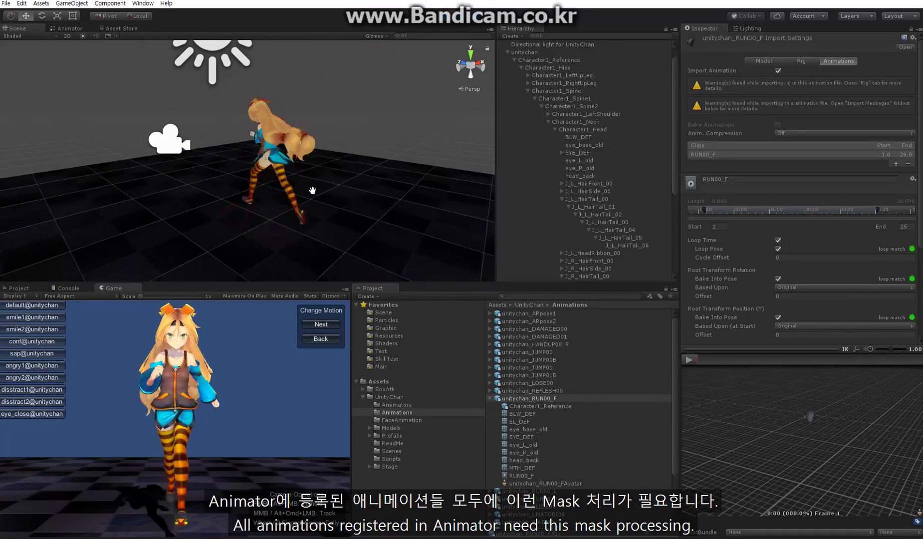
pyautogui.doubleClick(515, 54)
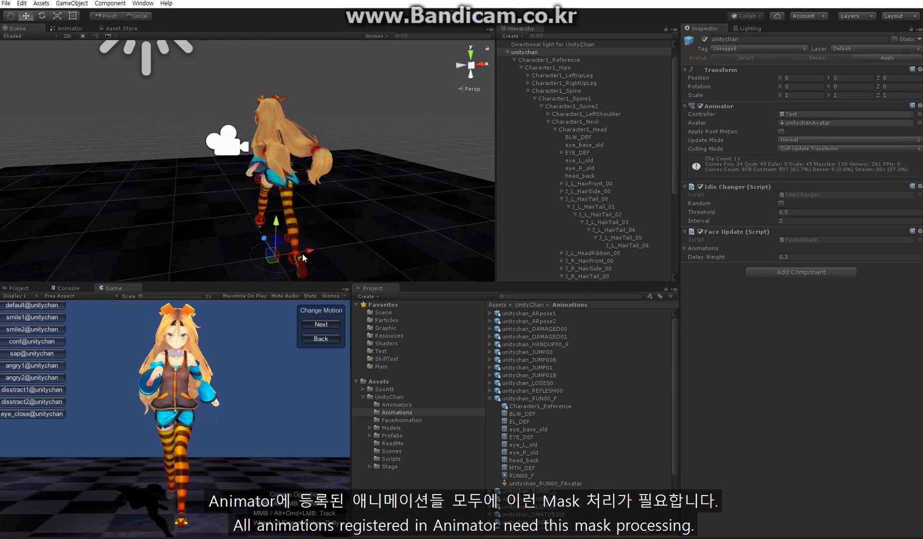
pyautogui.moveTo(302, 253); pyautogui.dragTo(262, 248)
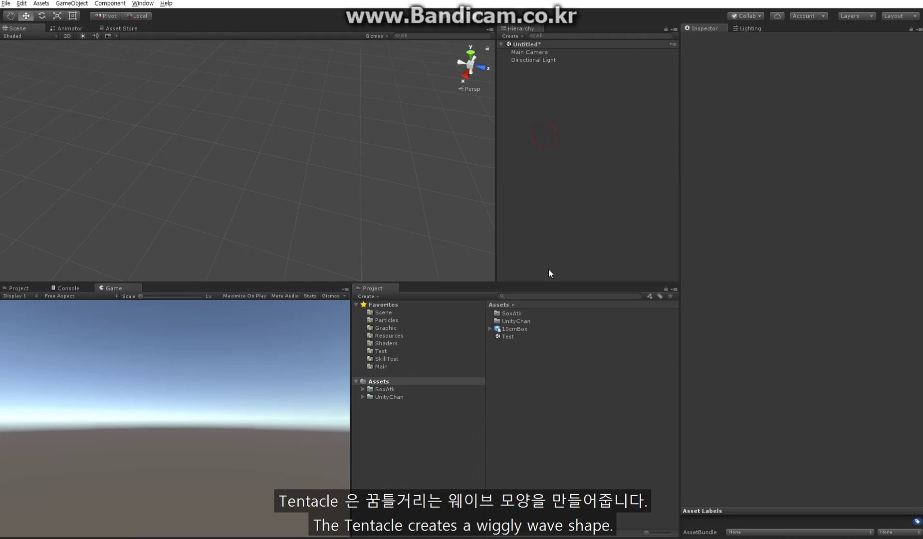
# Check the SoxAtk Tentacle folder for the SoxAtkTentacle and SoxAtkTentacleEditor scripts, and return to the Assets root
pyautogui.click(386, 390)
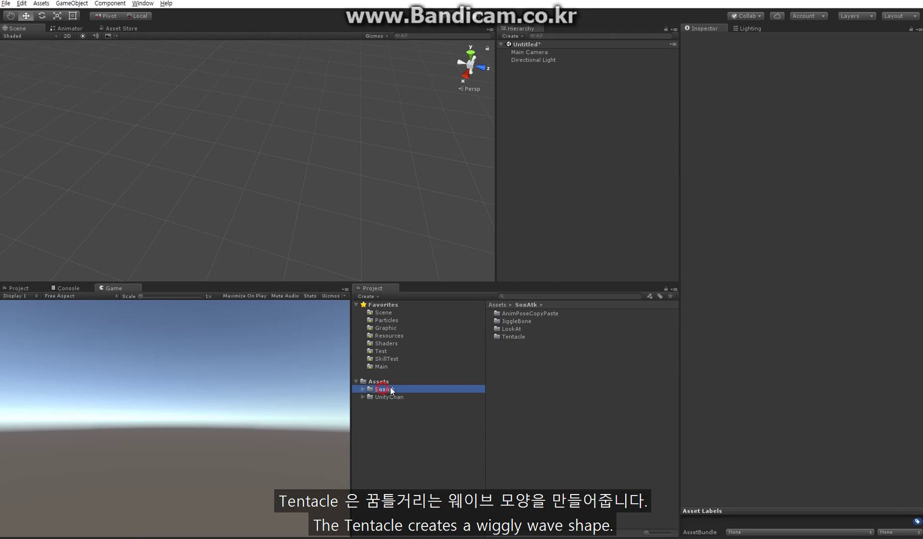
pyautogui.doubleClick(513, 337)
pyautogui.click(519, 321)
pyautogui.click(509, 314)
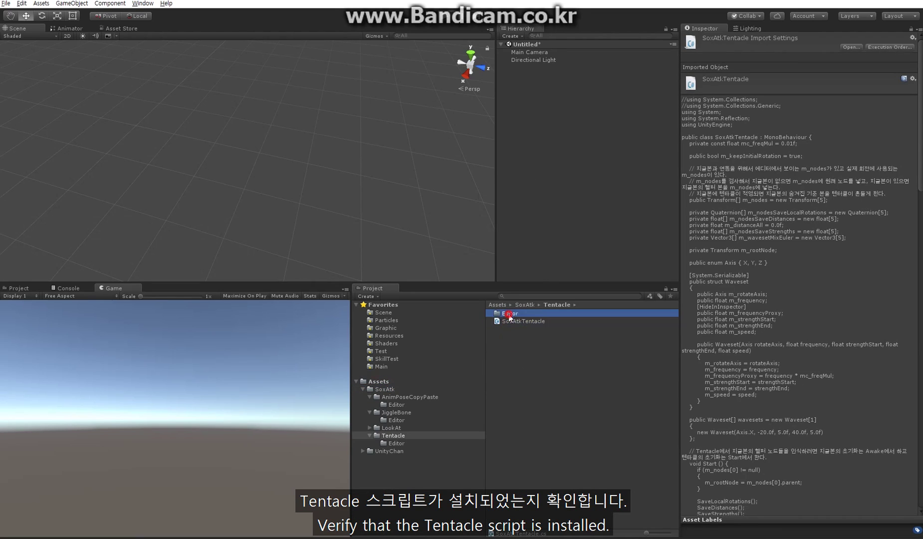
pyautogui.doubleClick(509, 314)
pyautogui.click(527, 314)
pyautogui.click(393, 436)
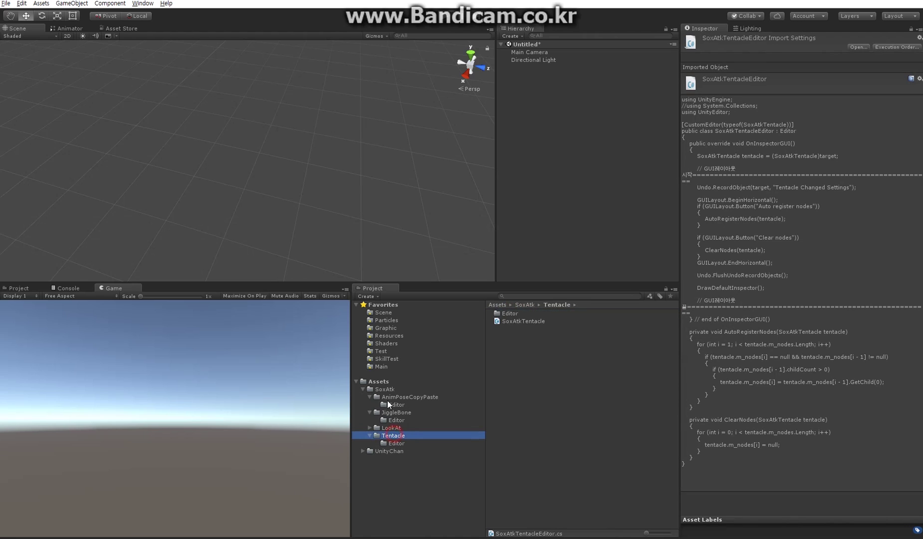
pyautogui.click(376, 389)
pyautogui.click(363, 389)
pyautogui.click(378, 381)
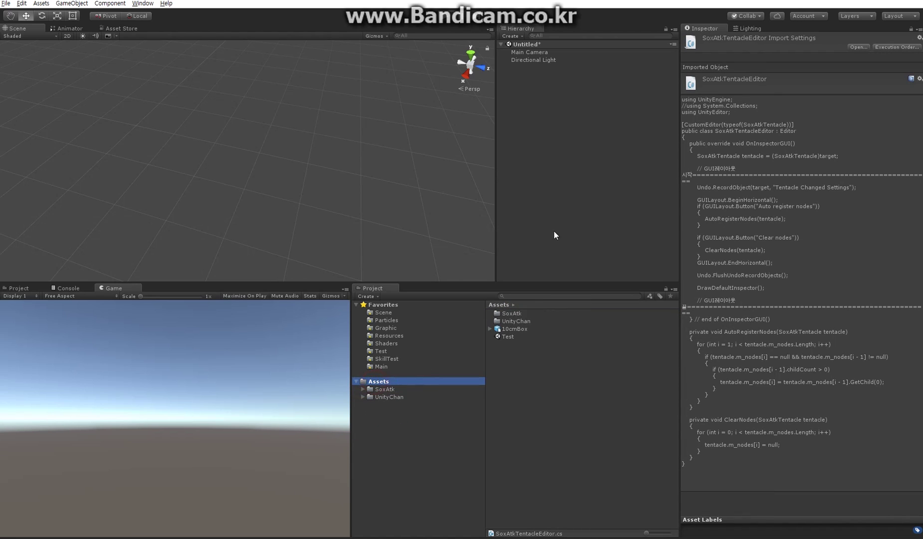
# Create a cube in the empty scene and place it at position 0, 0, 0
pyautogui.rightClick(523, 108)
pyautogui.moveTo(556, 196)
pyautogui.click(470, 196)
pyautogui.click(813, 68)
pyautogui.moveTo(313, 197); pyautogui.dragTo(272, 187, button='middle')
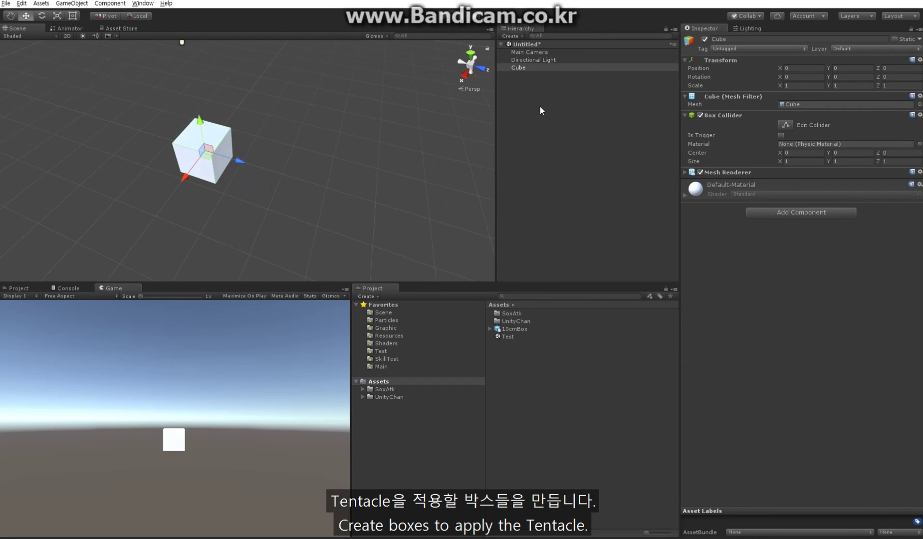
# Create an empty object named TentacleController and make the cube its child
pyautogui.rightClick(539, 105)
pyautogui.click(559, 183)
pyautogui.click(539, 76)
pyautogui.write('TentacleController')
pyautogui.press('Return')
pyautogui.moveTo(519, 67); pyautogui.dragTo(534, 76)
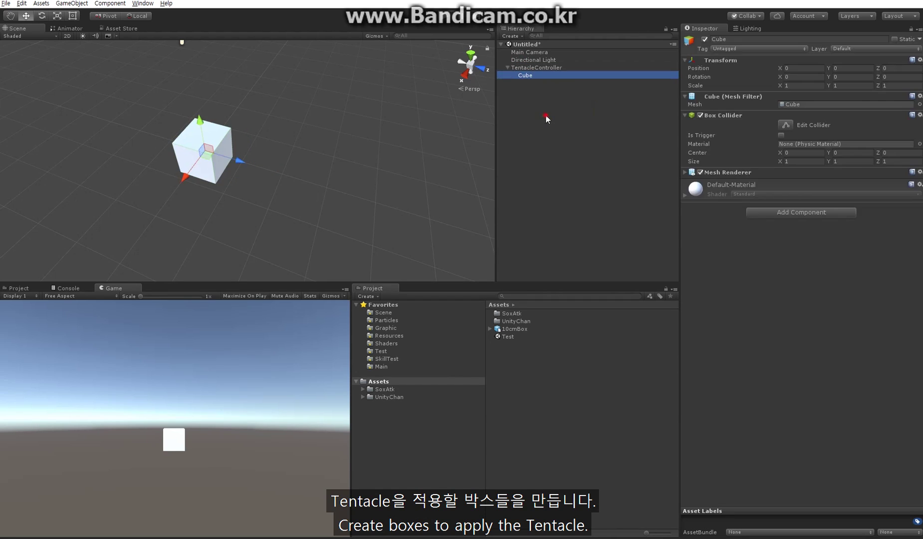
# Duplicate the cube ten times, spacing the copies in a row along the Z axis about 1.5 units apart
pyautogui.hotkey('ctrl', 'd')
pyautogui.moveTo(878, 68); pyautogui.dragTo(893, 70)
pyautogui.moveTo(314, 173); pyautogui.dragTo(271, 154, button='middle')
pyautogui.hotkey('ctrl', 'd')
pyautogui.moveTo(229, 153); pyautogui.dragTo(285, 171)
pyautogui.hotkey('ctrl', 'd')
pyautogui.moveTo(286, 170); pyautogui.dragTo(349, 194)
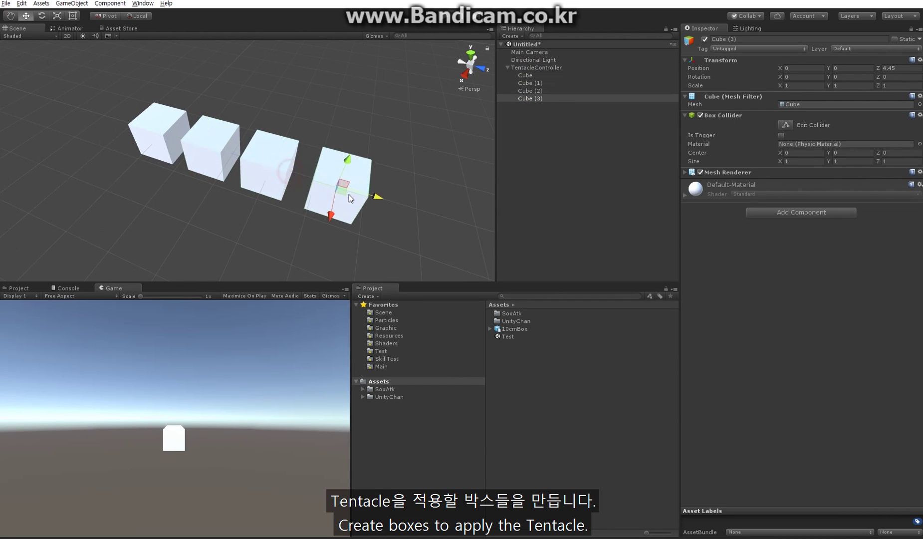
pyautogui.moveTo(350, 195); pyautogui.dragTo(267, 164, button='middle')
pyautogui.hotkey('ctrl', 'd')
pyautogui.moveTo(272, 163); pyautogui.dragTo(363, 186)
pyautogui.hotkey('ctrl', 'd')
pyautogui.moveTo(362, 186); pyautogui.dragTo(419, 205)
pyautogui.moveTo(419, 205); pyautogui.dragTo(350, 193, button='middle')
pyautogui.scroll(-4, 349, 194)
pyautogui.hotkey('ctrl', 'd')
pyautogui.moveTo(306, 181); pyautogui.dragTo(344, 191)
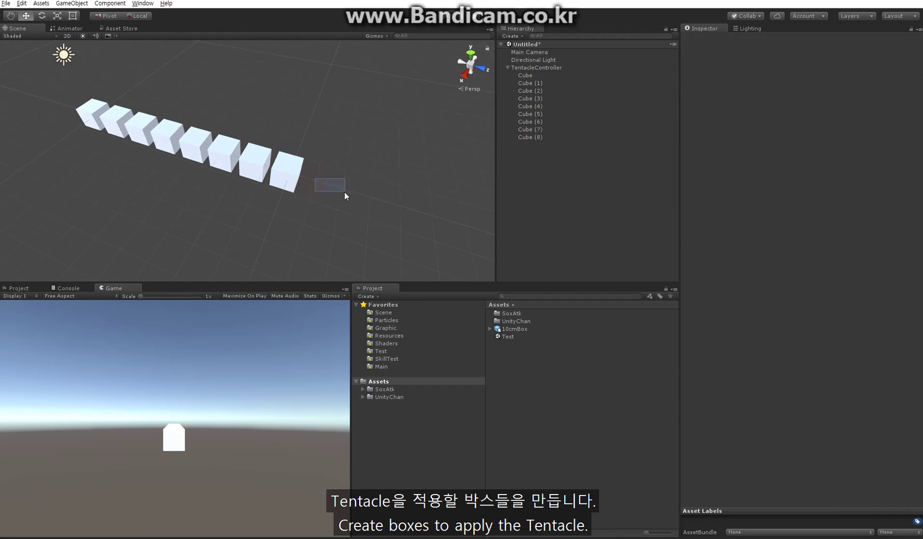
pyautogui.hotkey('ctrl', 'd')
# Nest each cube under the previous one to form a single parent-child chain, and select TentacleController
pyautogui.moveTo(530, 83)
pyautogui.mouseDown()
pyautogui.moveTo(525, 75)
pyautogui.moveTo(537, 83)
pyautogui.mouseUp()
pyautogui.moveTo(544, 99)
pyautogui.mouseDown()
pyautogui.moveTo(544, 90)
pyautogui.moveTo(550, 99)
pyautogui.mouseUp()
pyautogui.moveTo(558, 114)
pyautogui.mouseDown()
pyautogui.moveTo(558, 106)
pyautogui.moveTo(564, 113)
pyautogui.mouseUp()
pyautogui.moveTo(571, 129); pyautogui.dragTo(571, 122)
pyautogui.moveTo(577, 137); pyautogui.dragTo(577, 130)
pyautogui.moveTo(530, 144); pyautogui.dragTo(591, 144)
pyautogui.click(527, 75)
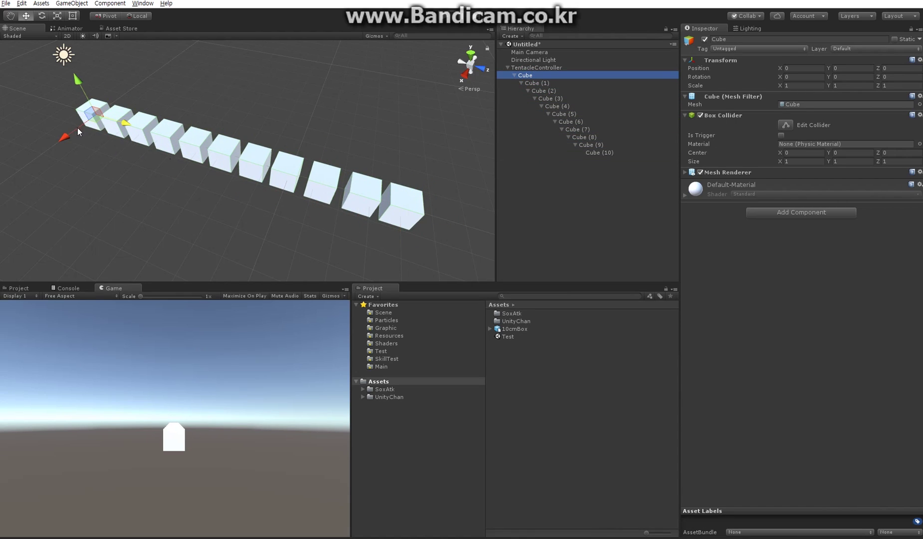
pyautogui.click(554, 68)
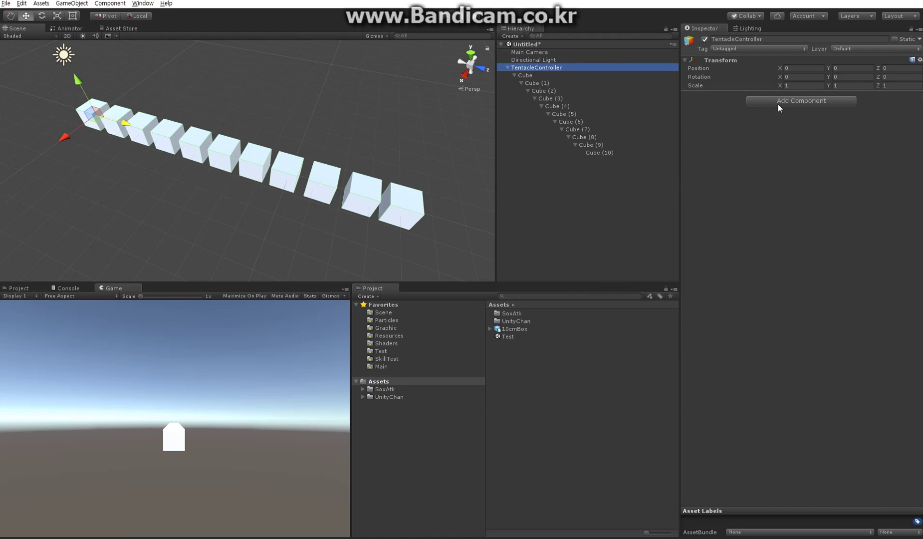
# Add the Sox Atk Tentacle component to TentacleController and set its Nodes size to 11
pyautogui.click(778, 103)
pyautogui.click(805, 148)
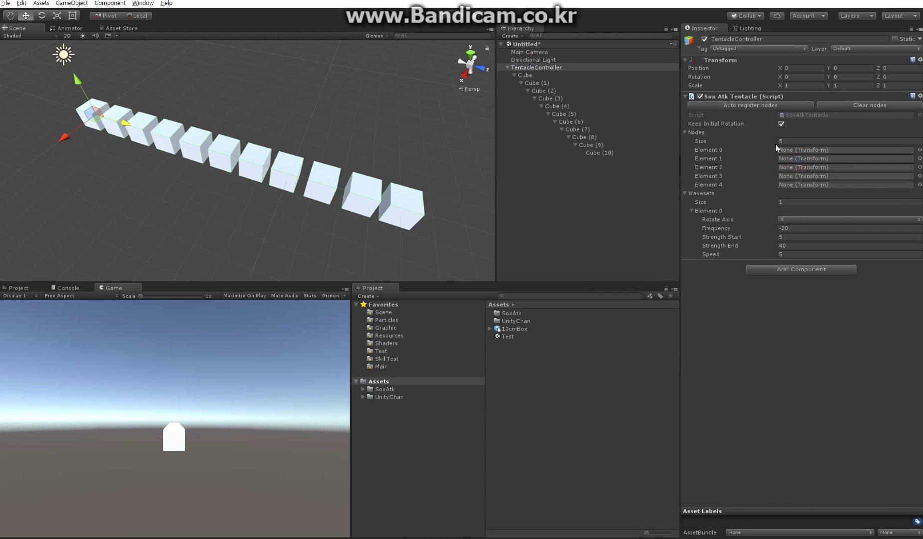
pyautogui.click(541, 75)
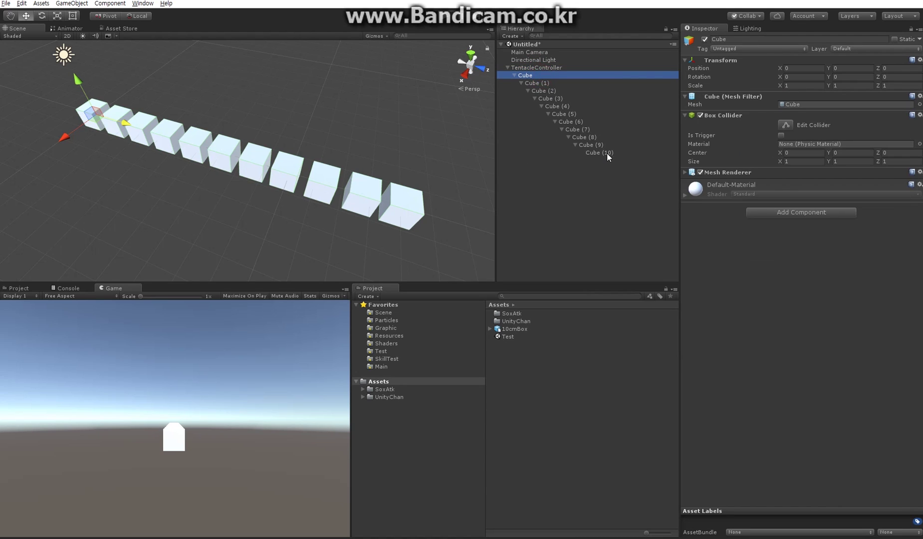
pyautogui.keyDown('shift'); pyautogui.click(606, 153); pyautogui.keyUp('shift')
pyautogui.click(549, 68)
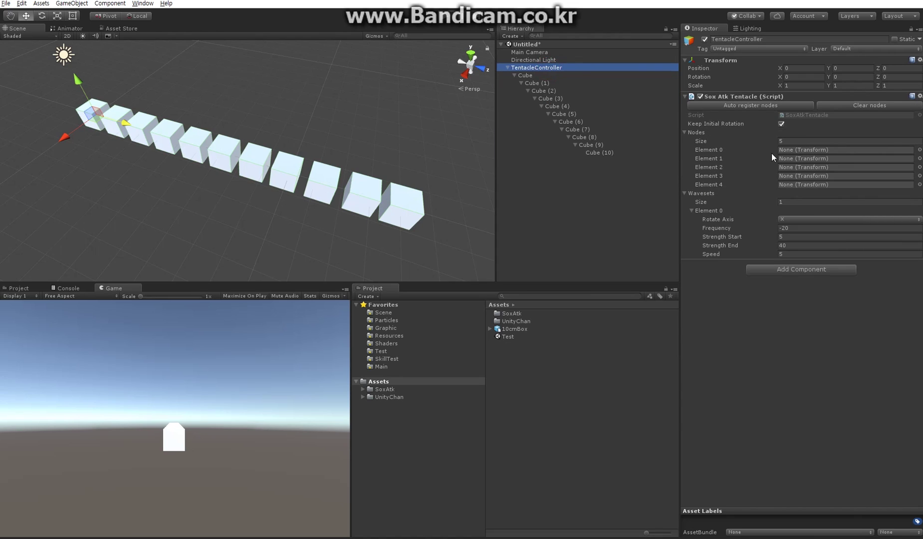
pyautogui.click(794, 141)
pyautogui.write('11')
pyautogui.press('Return')
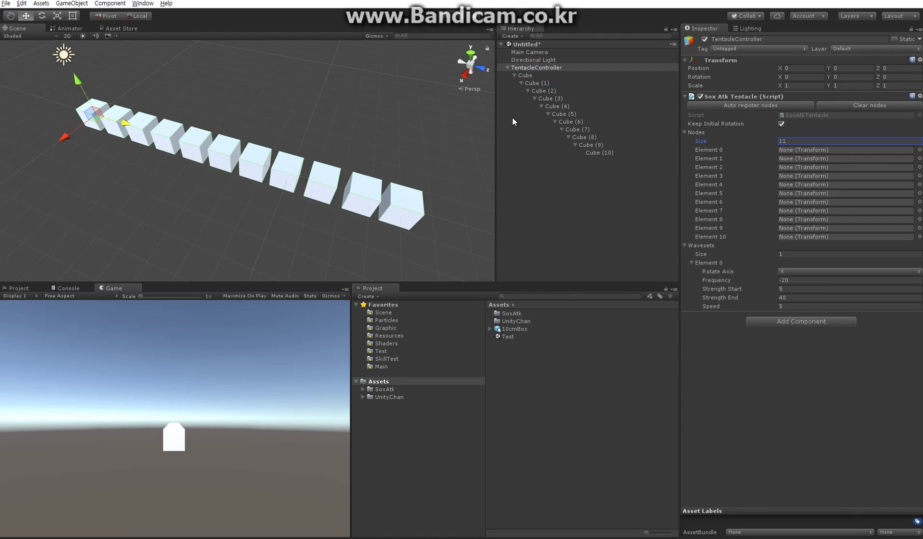
# Assign the root Cube as node Element 0 and auto-register the rest, including once more after clearing the nodes
pyautogui.moveTo(528, 76); pyautogui.dragTo(802, 150)
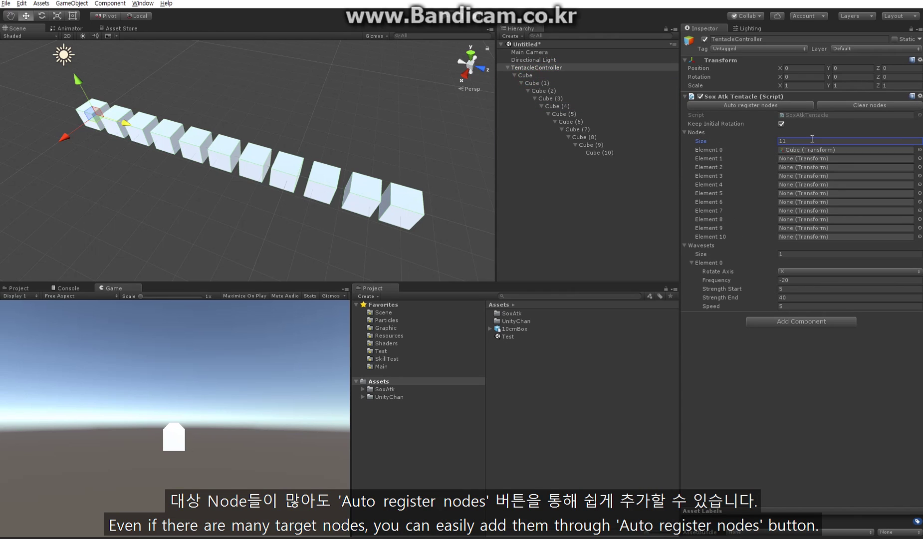
pyautogui.click(754, 106)
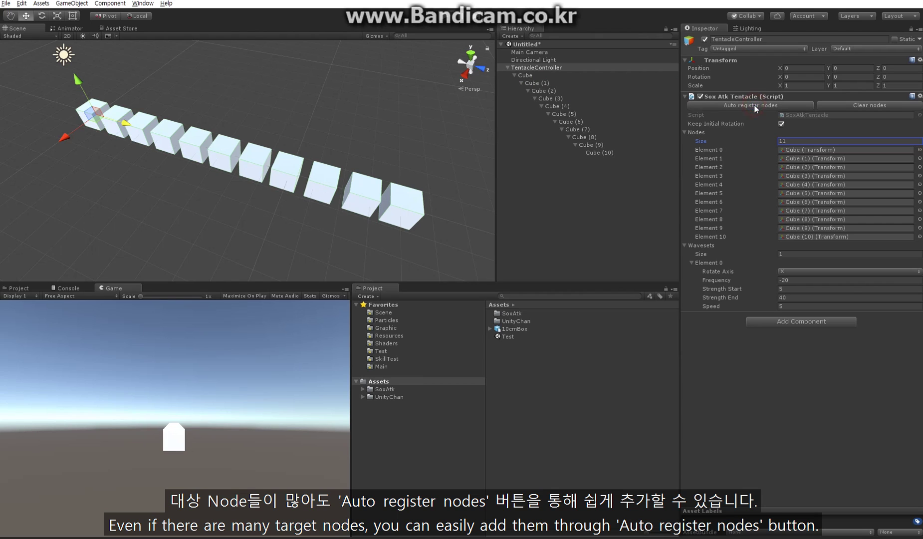
pyautogui.click(880, 106)
pyautogui.moveTo(536, 78); pyautogui.dragTo(804, 150)
pyautogui.click(754, 107)
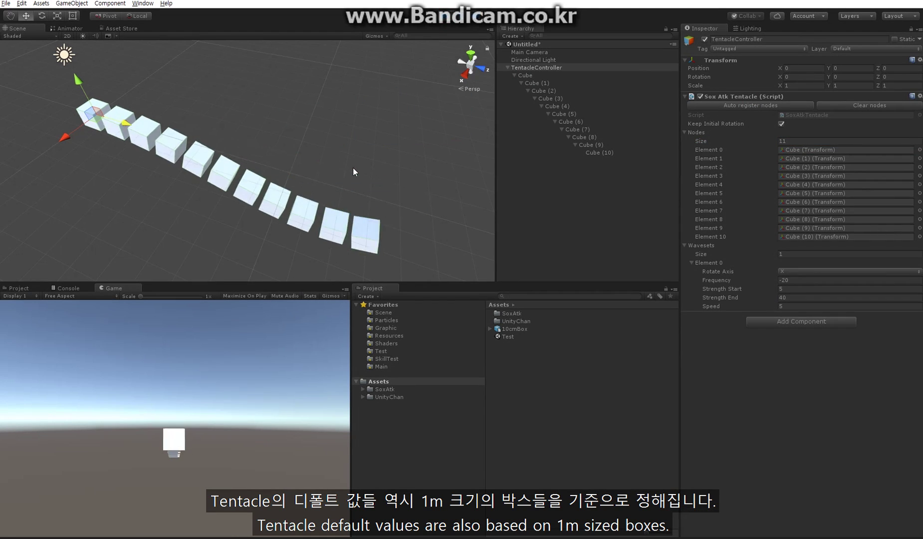
# Play the scene and set the Tentacle waveset's Frequency to -40
pyautogui.scroll(-3, 348, 169)
pyautogui.keyDown('alt'); pyautogui.moveTo(230, 167); pyautogui.dragTo(260, 160); pyautogui.keyUp('alt')
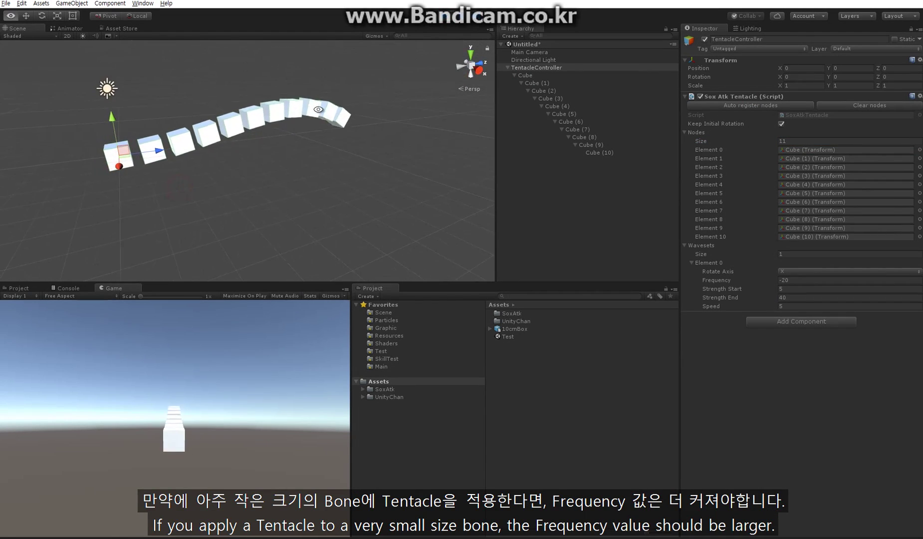
pyautogui.moveTo(269, 139); pyautogui.dragTo(314, 199, button='middle')
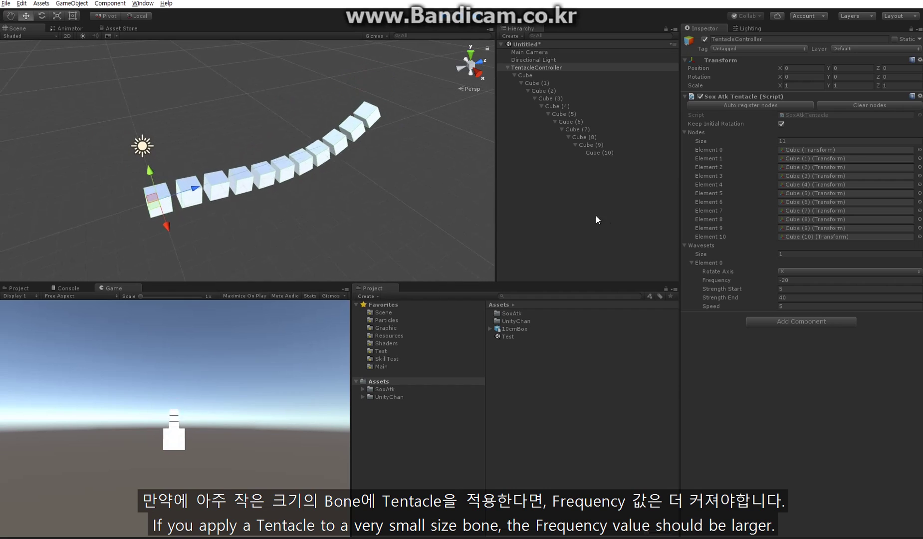
pyautogui.click(783, 281)
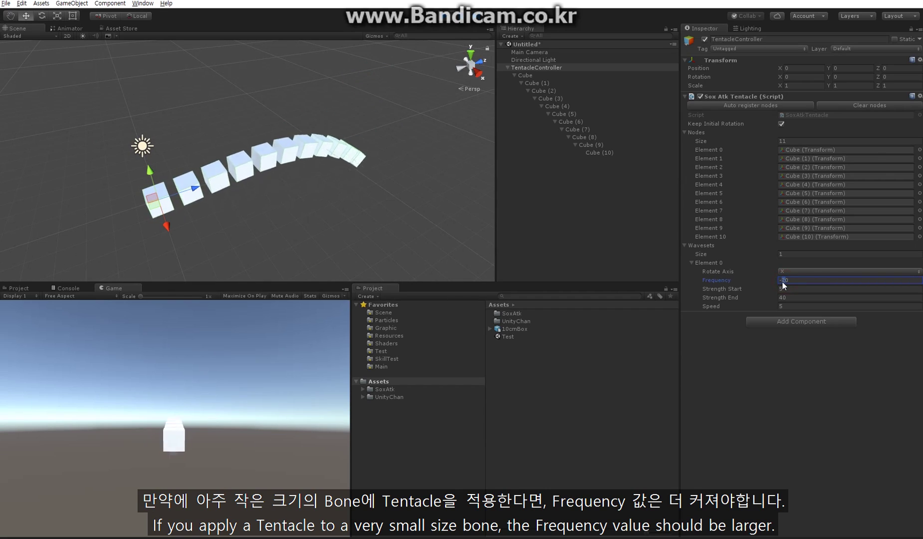
pyautogui.write('-40')
pyautogui.keyDown('alt'); pyautogui.moveTo(382, 199); pyautogui.dragTo(414, 232); pyautogui.keyUp('alt')
# Try a waveset Frequency of -80 and then -50 while the scene is playing
pyautogui.click(785, 281)
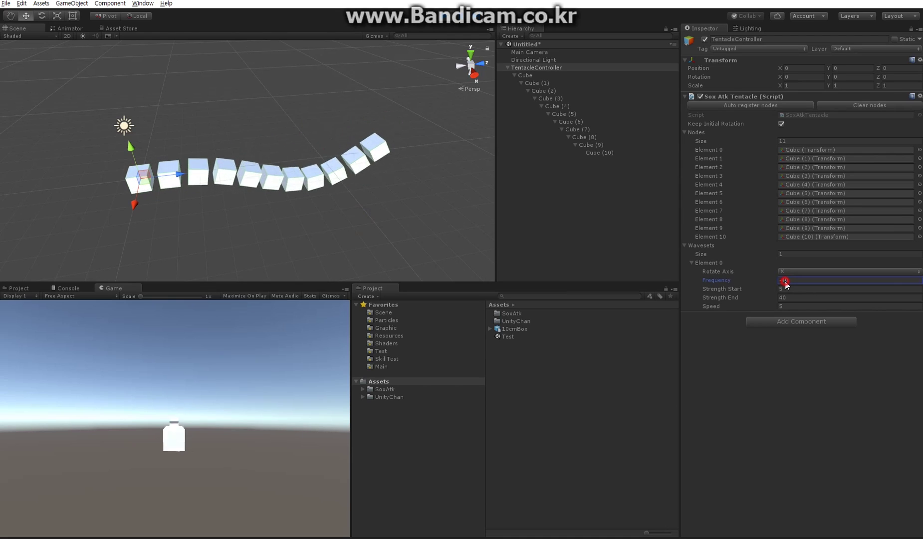
pyautogui.write('-80')
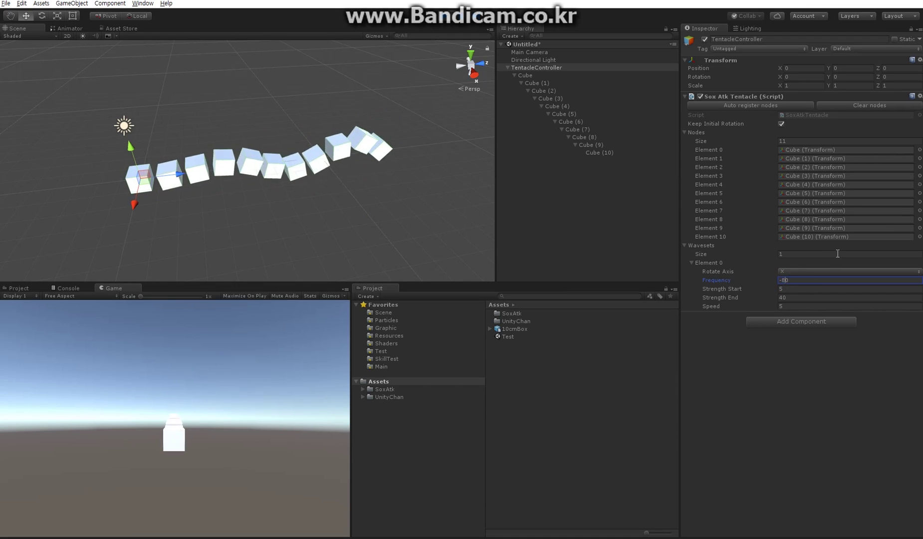
pyautogui.click(785, 280)
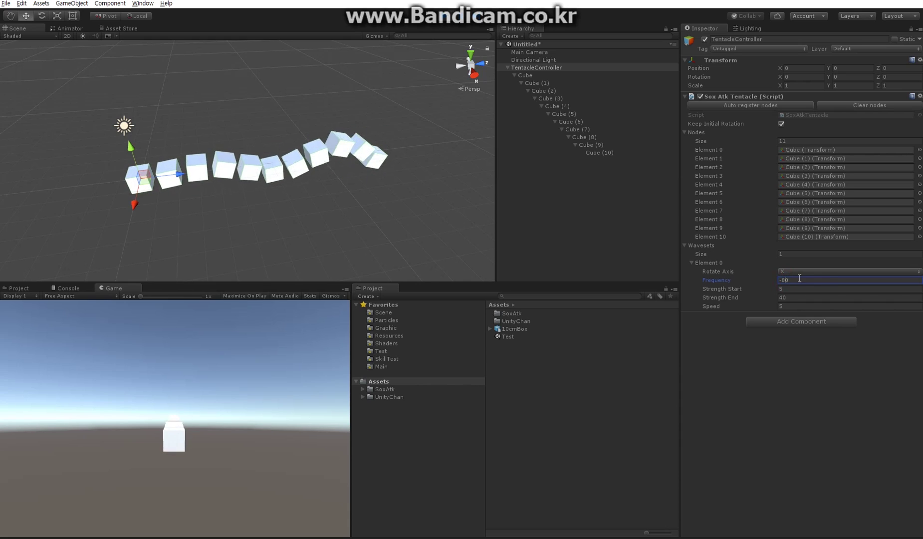
pyautogui.click(784, 281)
pyautogui.write('-50')
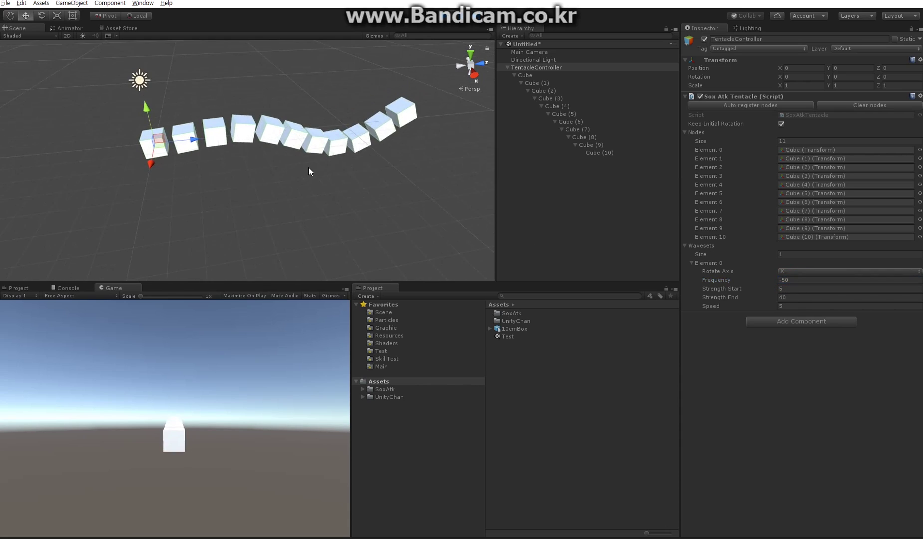
pyautogui.click(309, 185)
# Try a wave Strength Start of 40 and then 0, and set Strength End to 100
pyautogui.click(782, 289)
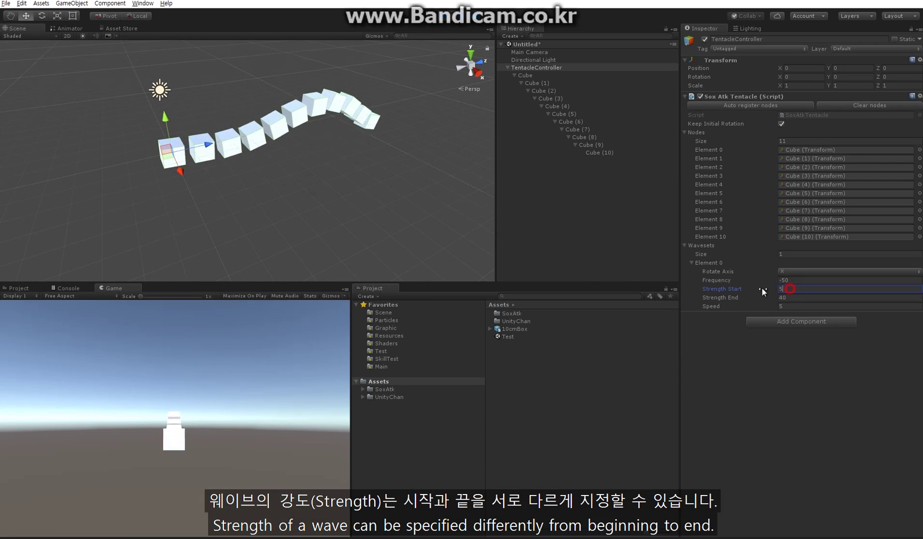
pyautogui.write('40')
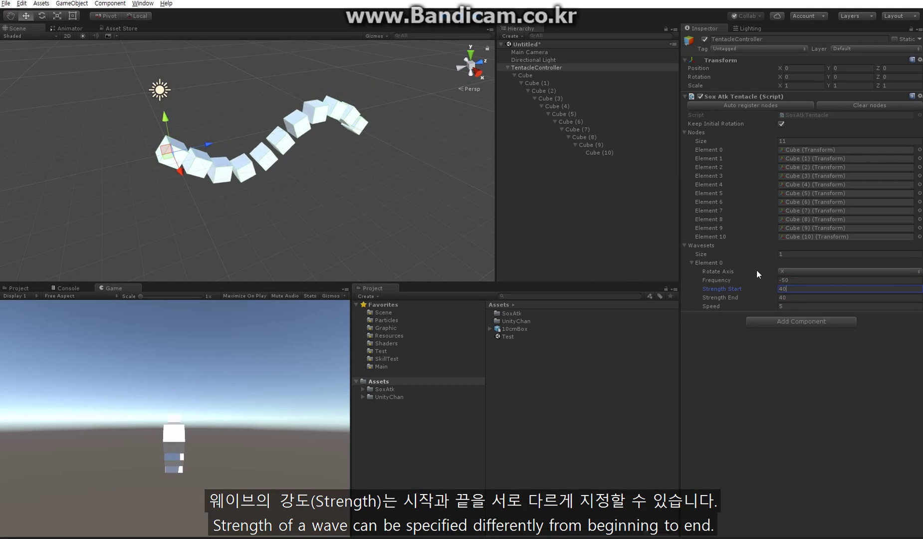
pyautogui.click(798, 298)
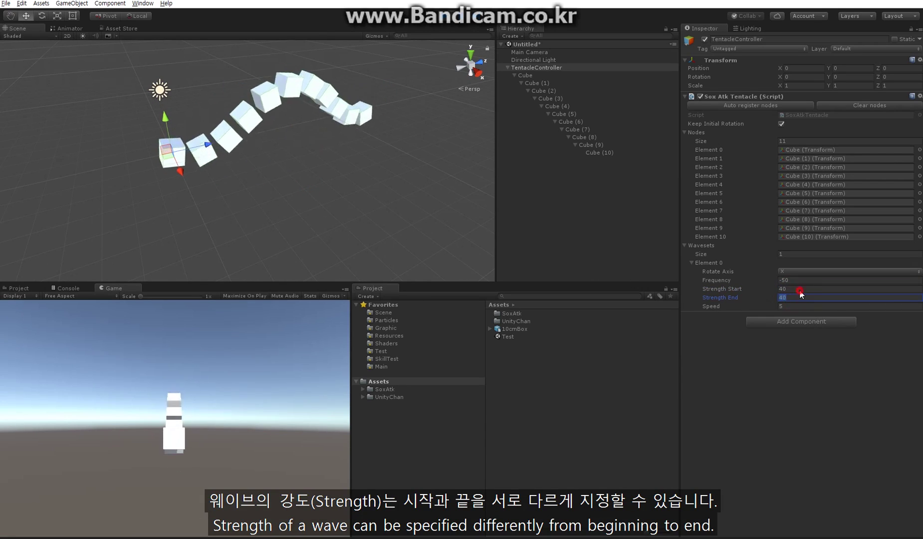
pyautogui.click(760, 289)
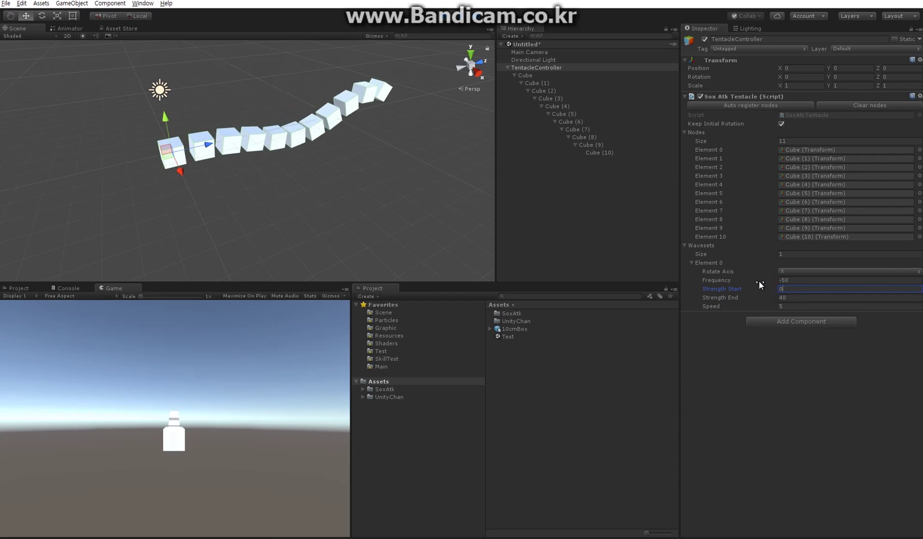
pyautogui.write('0')
pyautogui.click(797, 297)
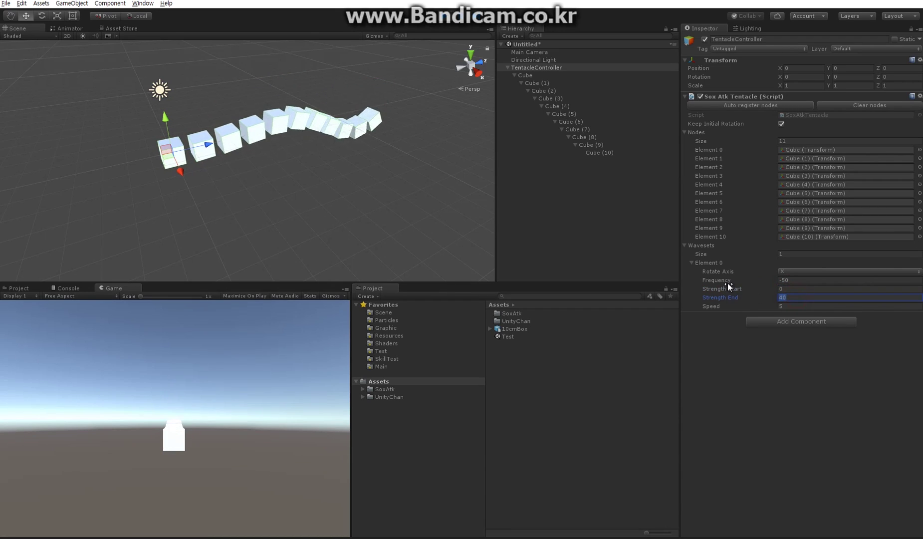
pyautogui.write('100')
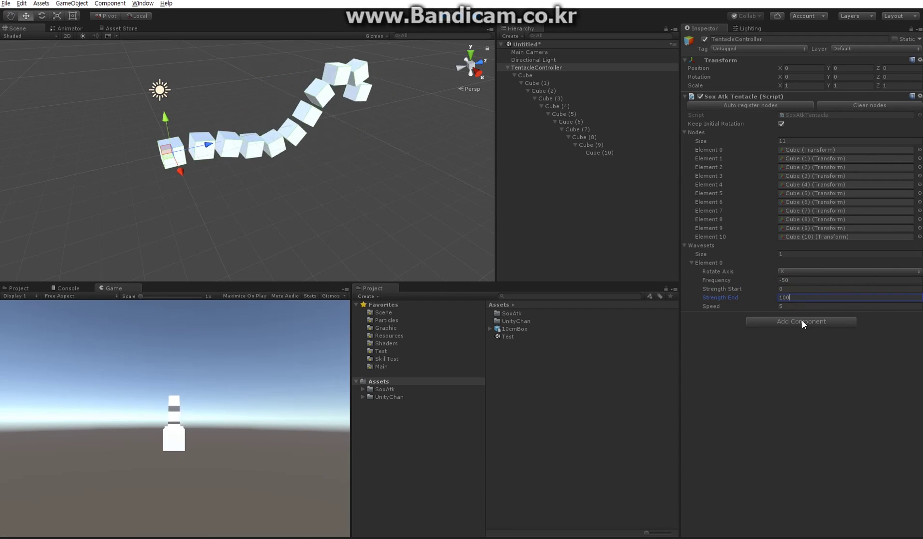
# Set Strength Start to 20 and Strength End to 60 in play mode, and stop playing the scene
pyautogui.click(802, 288)
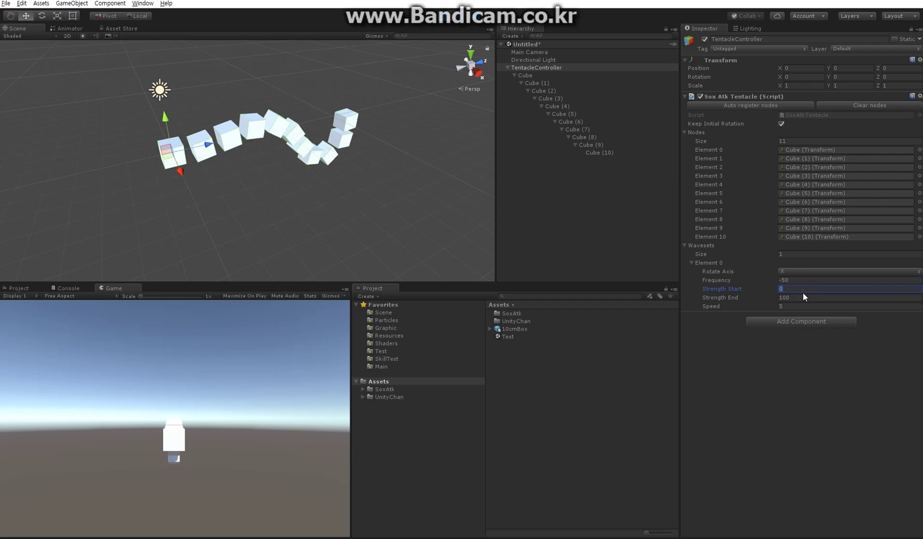
pyautogui.write('20')
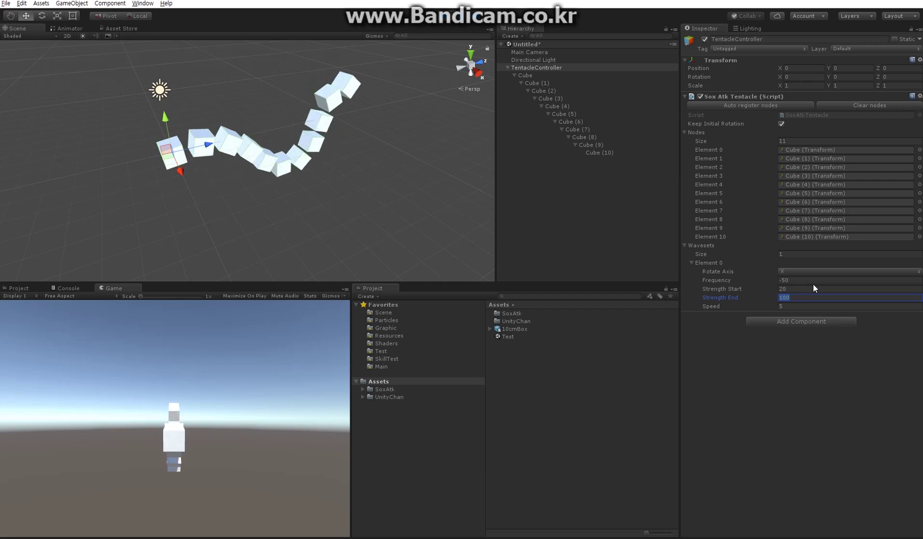
pyautogui.write('60')
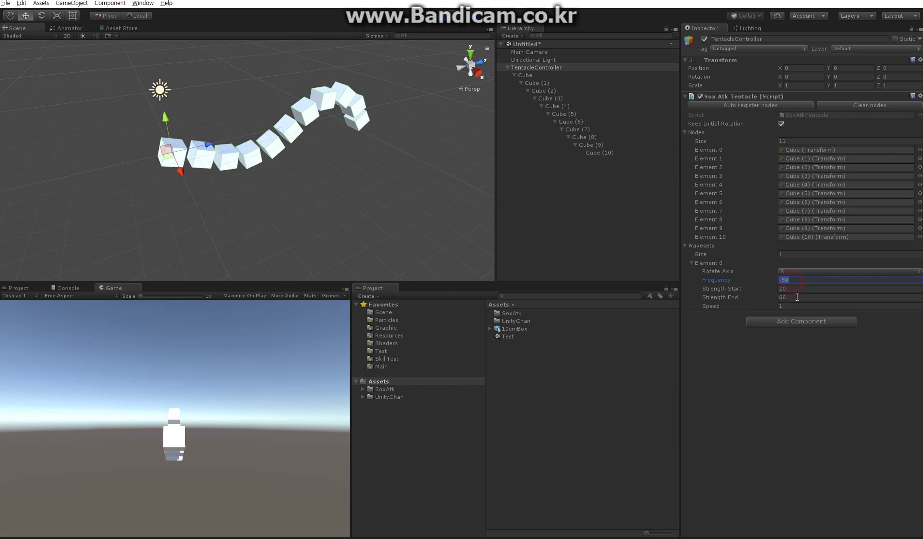
pyautogui.press('Return')
pyautogui.click(445, 19)
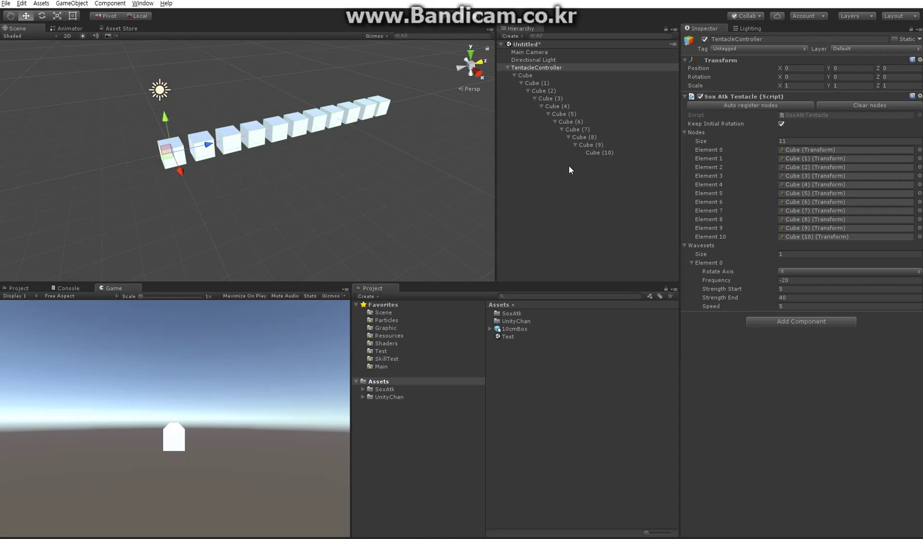
# Set TentacleController's waveset to Frequency -50, Strength Start 20 and Strength End 60 in edit mode
pyautogui.click(549, 83)
pyautogui.click(537, 70)
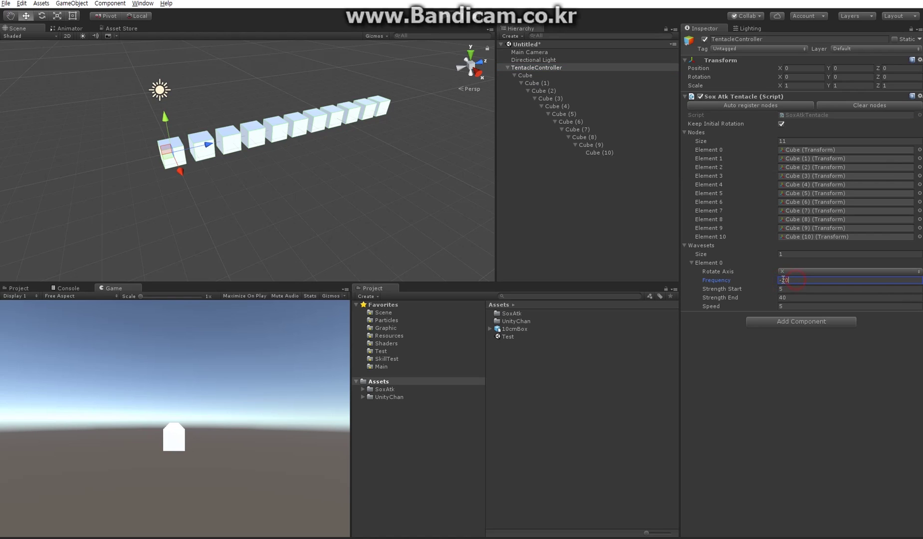
pyautogui.press('BackSpace')
pyautogui.write('5')
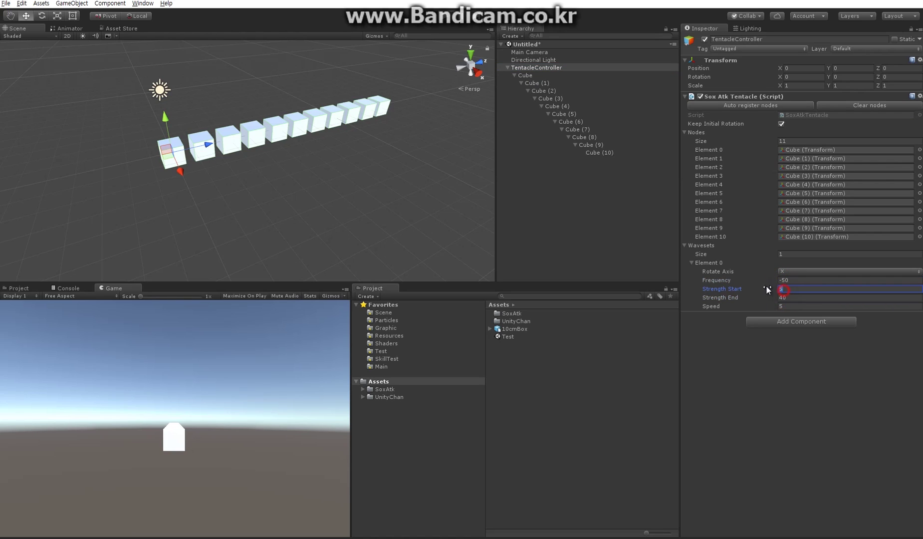
pyautogui.write('20')
pyautogui.press('Tab')
pyautogui.write('60')
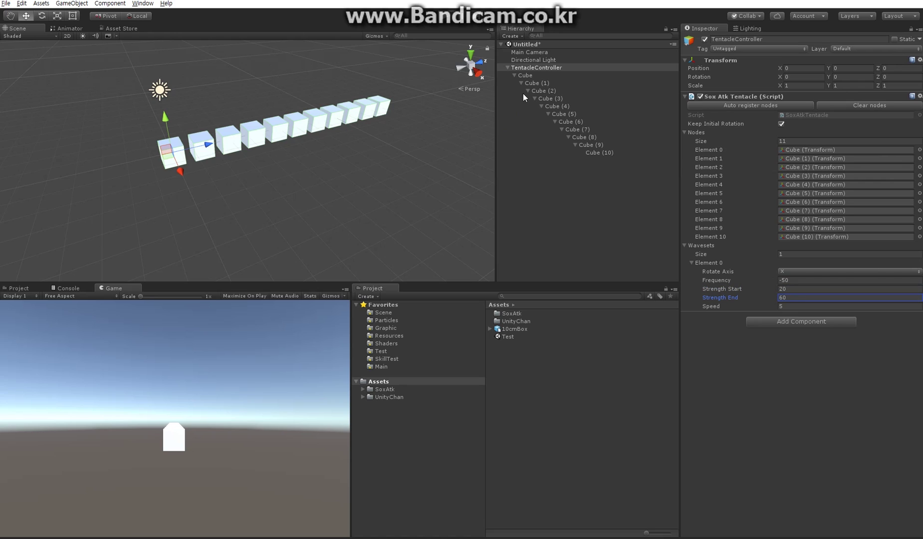
# Rotate Cube (1) through Cube (10) together about 16 degrees around Y so the chain curves
pyautogui.click(605, 157)
pyautogui.click(603, 153)
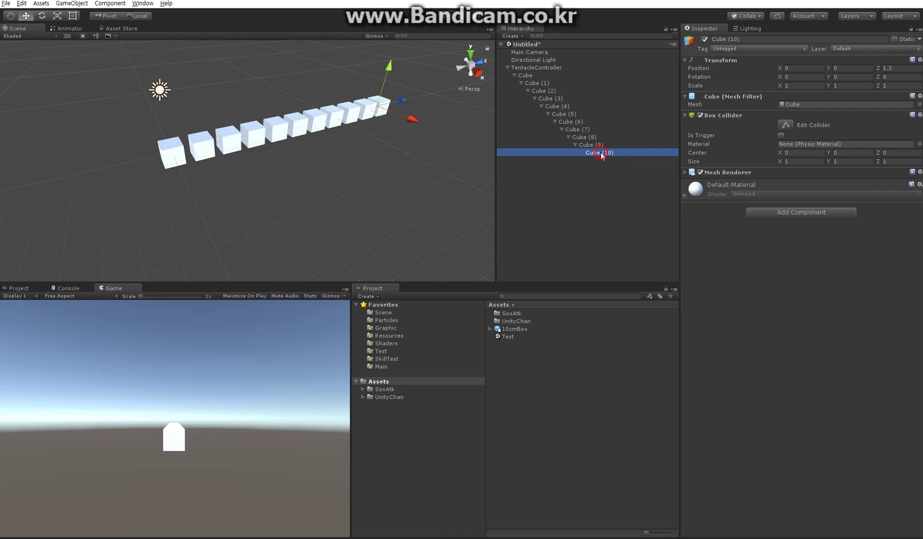
pyautogui.click(536, 78)
pyautogui.keyDown('shift'); pyautogui.click(604, 153); pyautogui.keyUp('shift')
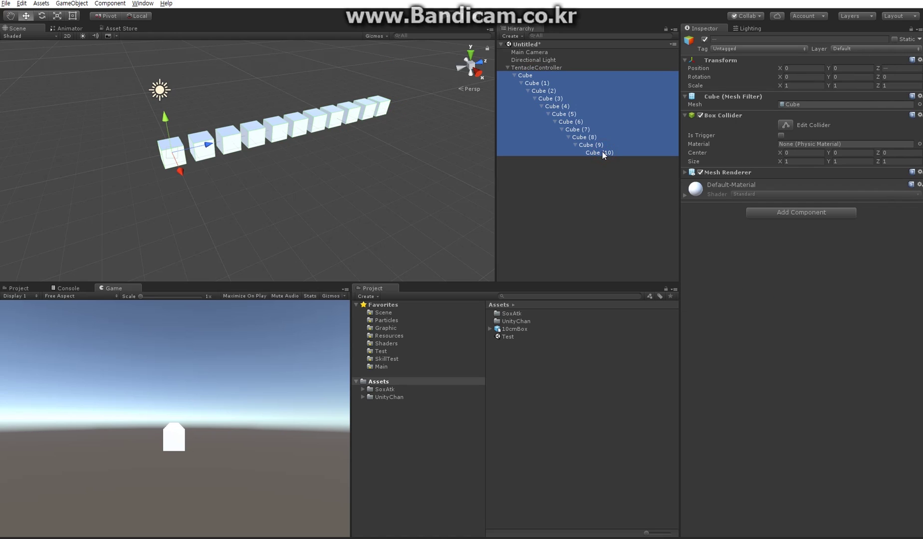
pyautogui.click(546, 83)
pyautogui.keyDown('shift'); pyautogui.click(606, 153); pyautogui.keyUp('shift')
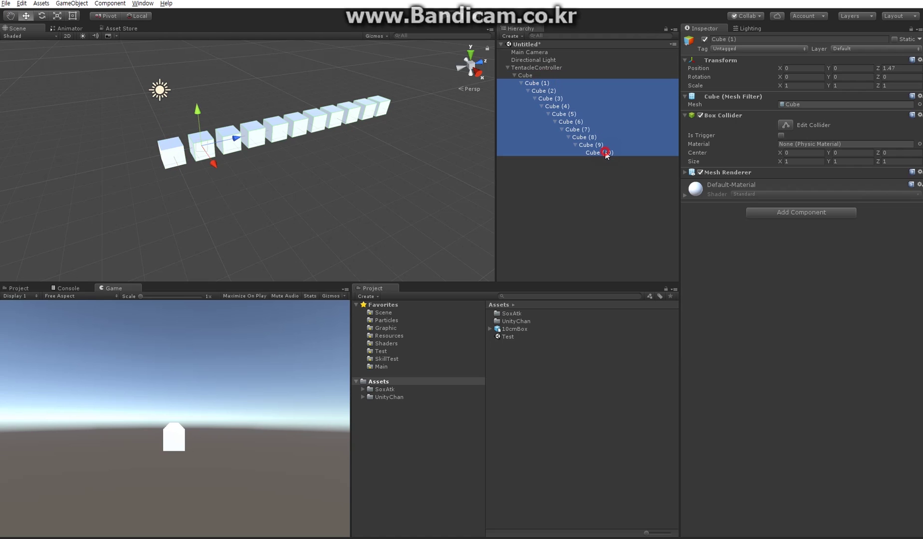
pyautogui.moveTo(823, 77); pyautogui.dragTo(170, 92)
pyautogui.keyDown('alt'); pyautogui.moveTo(262, 177); pyautogui.dragTo(350, 206); pyautogui.keyUp('alt')
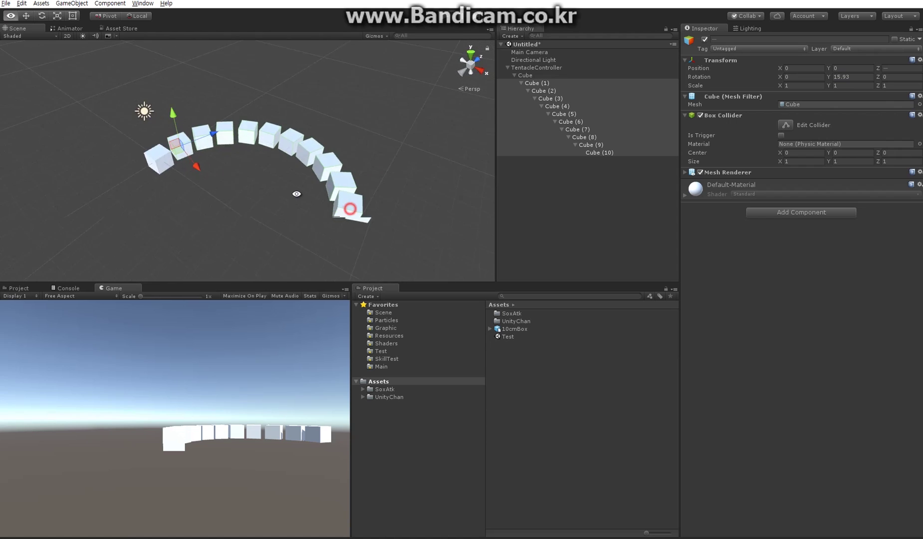
# Play the scene with the curved chain and turn off Keep Initial Rotation on TentacleController
pyautogui.click(532, 68)
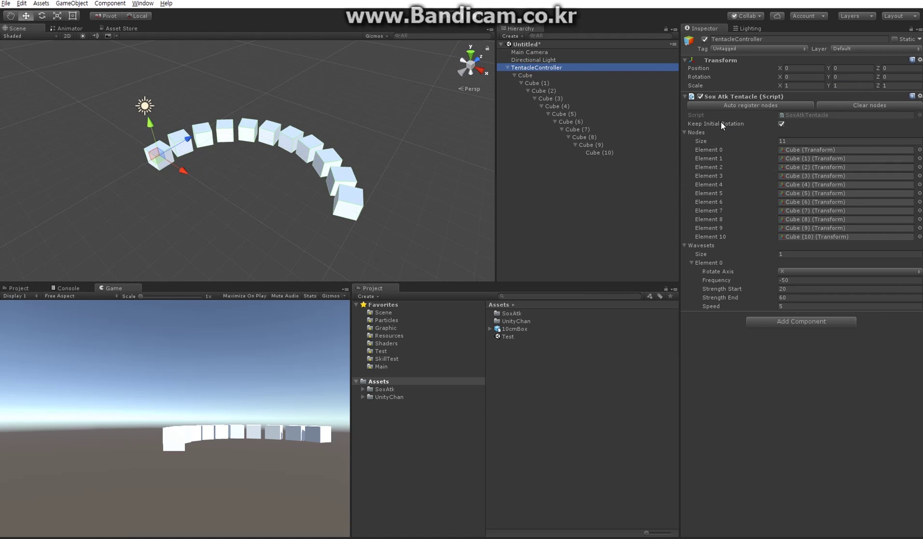
pyautogui.click(444, 17)
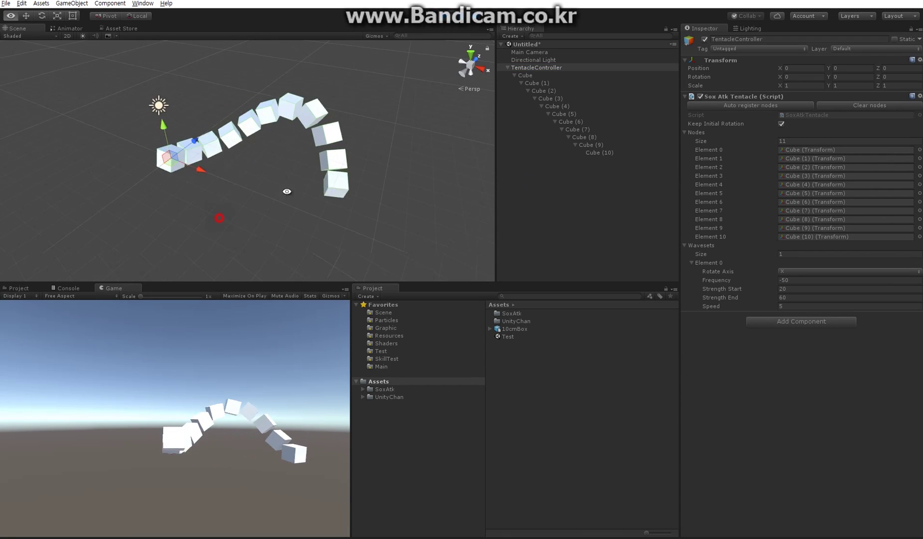
pyautogui.keyDown('alt'); pyautogui.moveTo(286, 191); pyautogui.dragTo(466, 175); pyautogui.keyUp('alt')
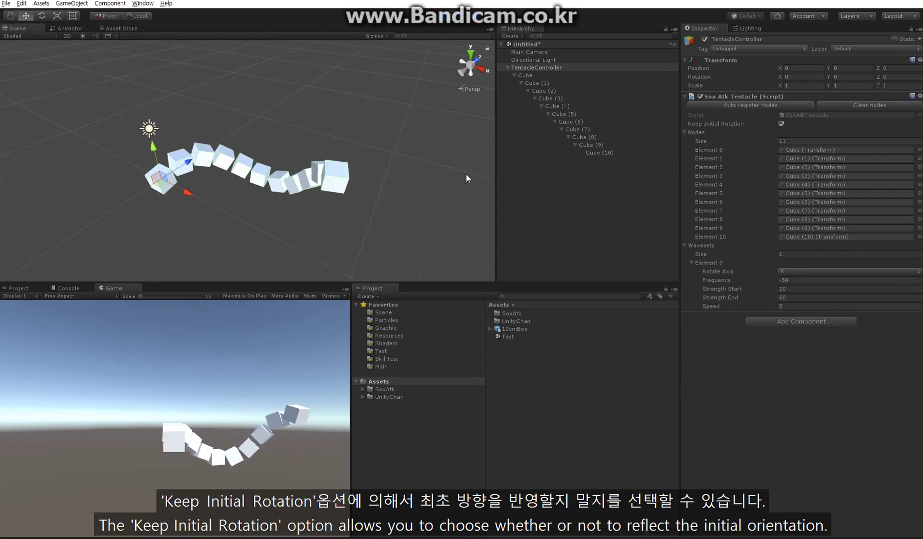
pyautogui.click(782, 125)
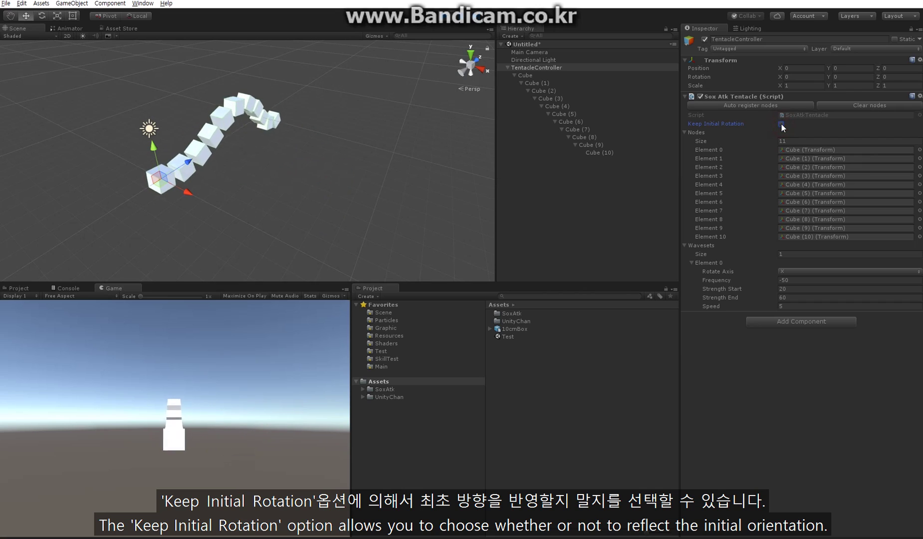
# Turn Keep Initial Rotation back on for TentacleController in play mode and view the curved chain's wave
pyautogui.keyDown('alt'); pyautogui.moveTo(350, 171); pyautogui.dragTo(403, 255); pyautogui.keyUp('alt')
pyautogui.click(781, 124)
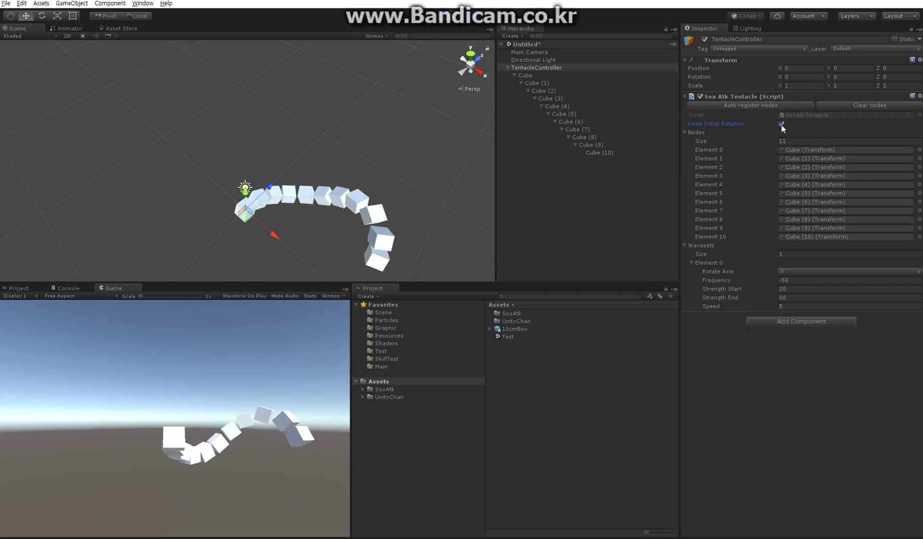
pyautogui.moveTo(187, 248); pyautogui.dragTo(268, 191, button='middle')
pyautogui.scroll(5, 270, 190)
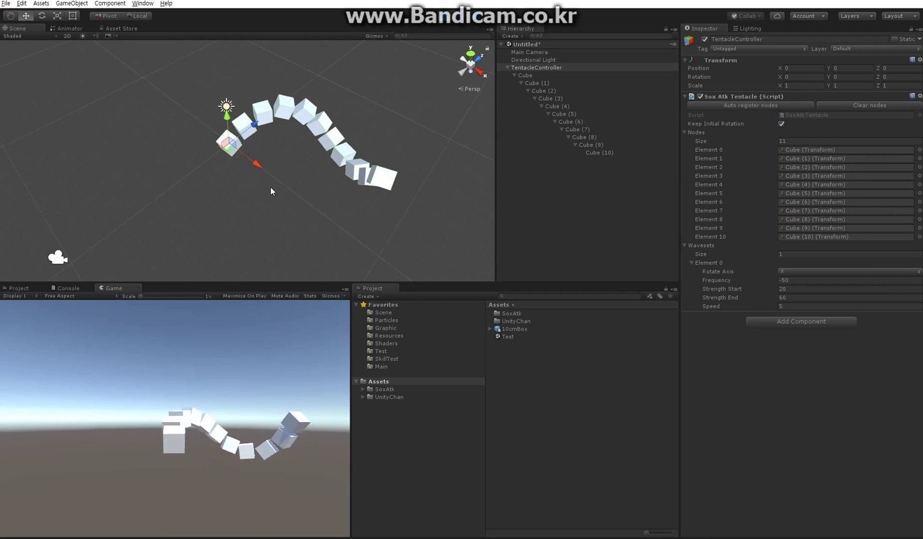
pyautogui.keyDown('alt'); pyautogui.moveTo(278, 205); pyautogui.dragTo(249, 185); pyautogui.keyUp('alt')
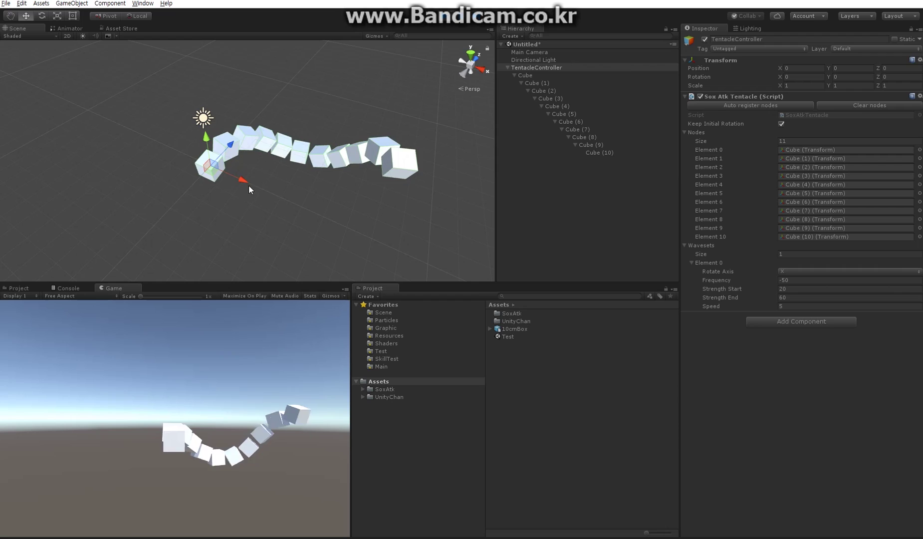
# Try Y and Z as the Rotate Axis of TentacleController's waveset while the scene plays
pyautogui.click(806, 272)
pyautogui.click(804, 292)
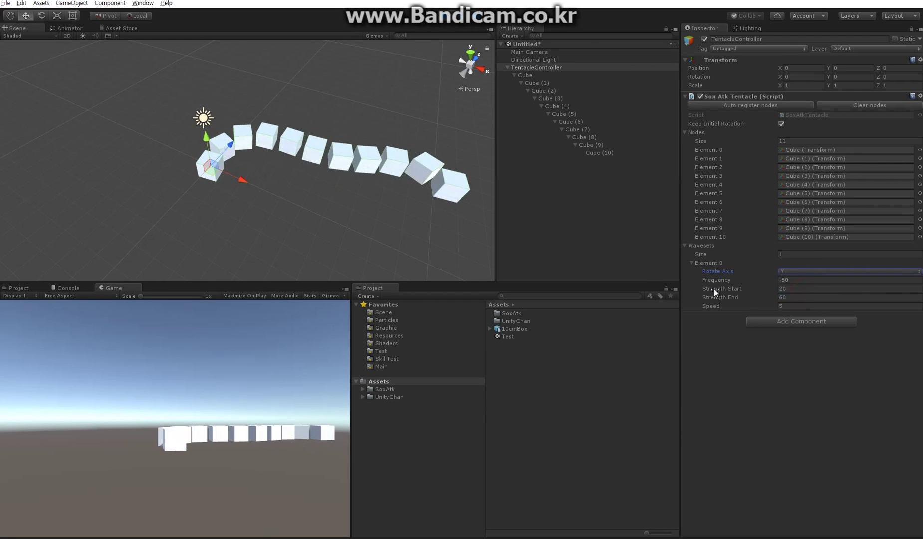
pyautogui.keyDown('alt'); pyautogui.moveTo(375, 223); pyautogui.dragTo(399, 192); pyautogui.keyUp('alt')
pyautogui.click(801, 272)
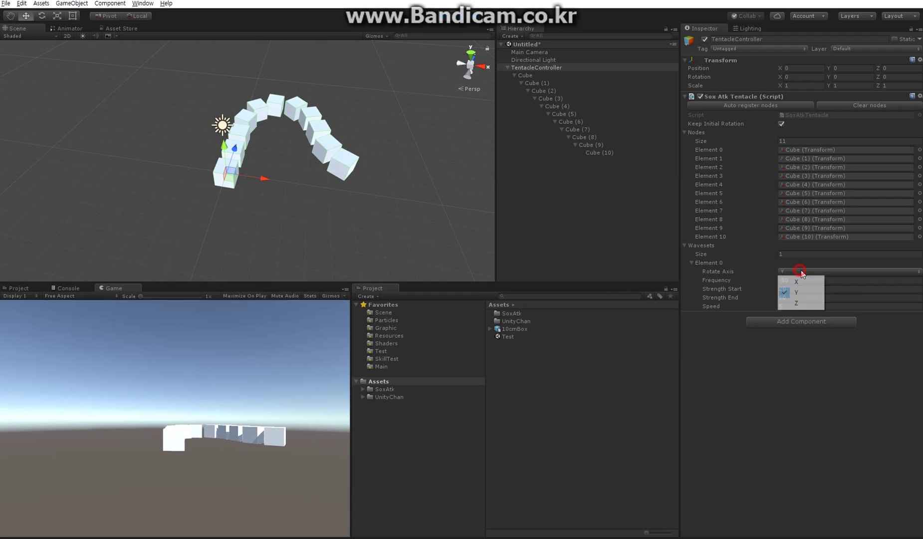
pyautogui.click(809, 304)
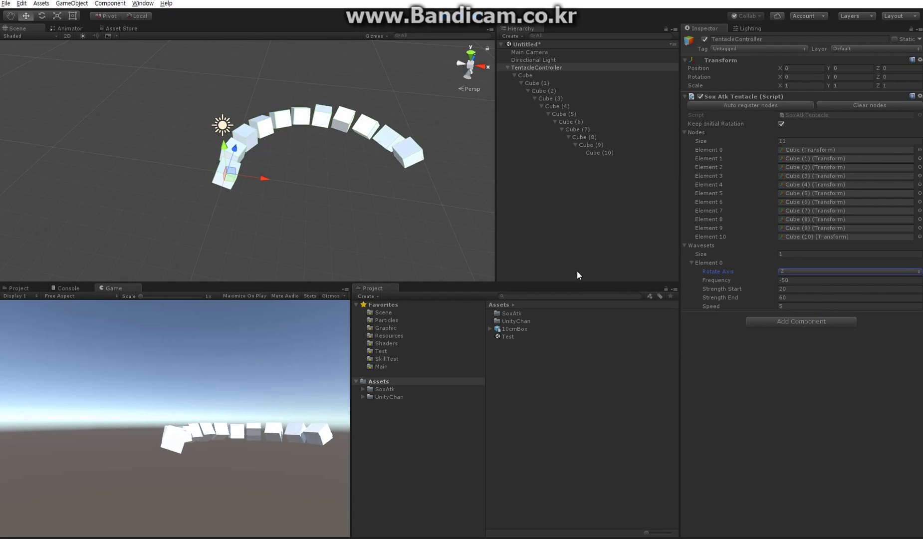
# Switch the playing waveset's Rotate Axis to Y and back to X
pyautogui.click(809, 271)
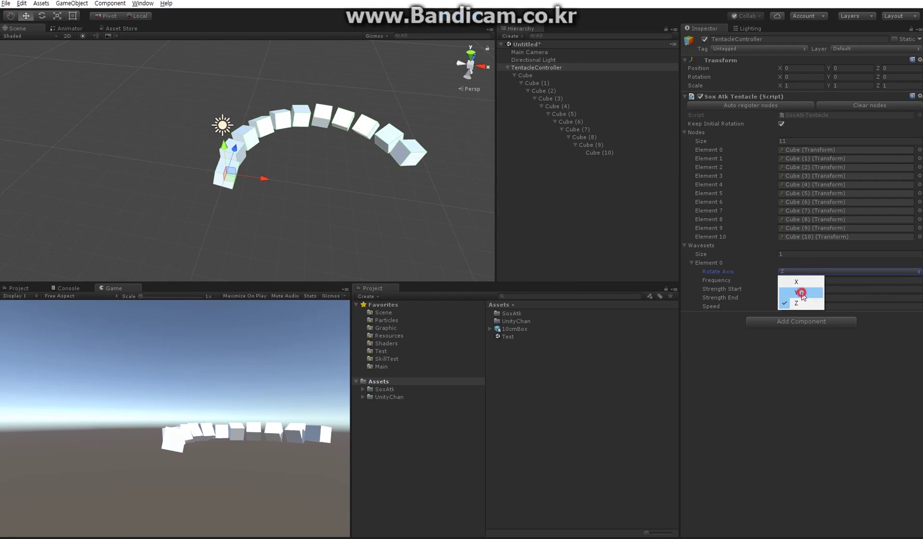
pyautogui.click(801, 296)
pyautogui.click(806, 272)
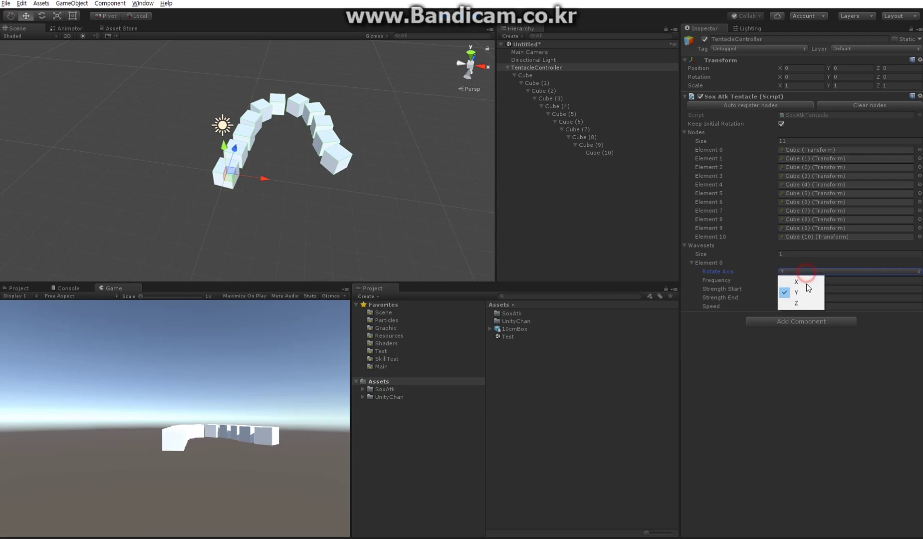
pyautogui.click(803, 282)
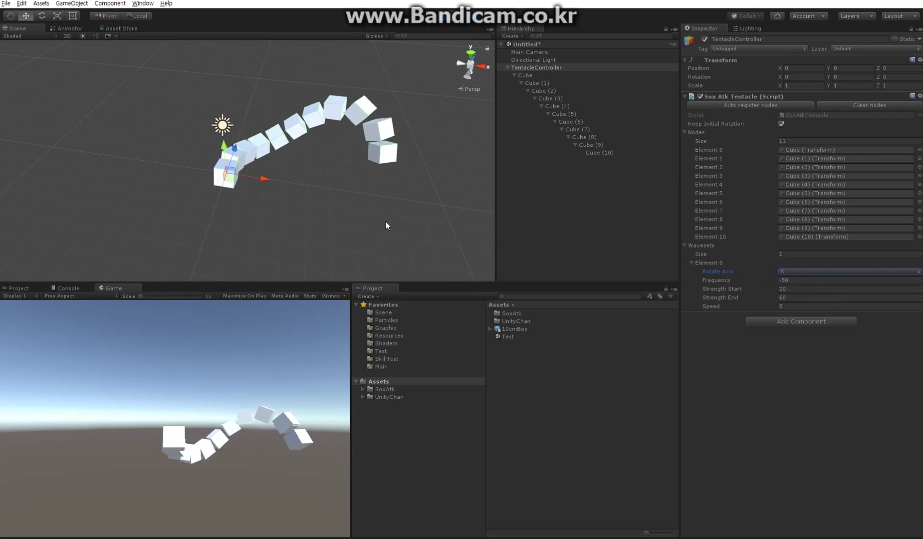
pyautogui.keyDown('alt'); pyautogui.moveTo(388, 220); pyautogui.dragTo(325, 212); pyautogui.keyUp('alt')
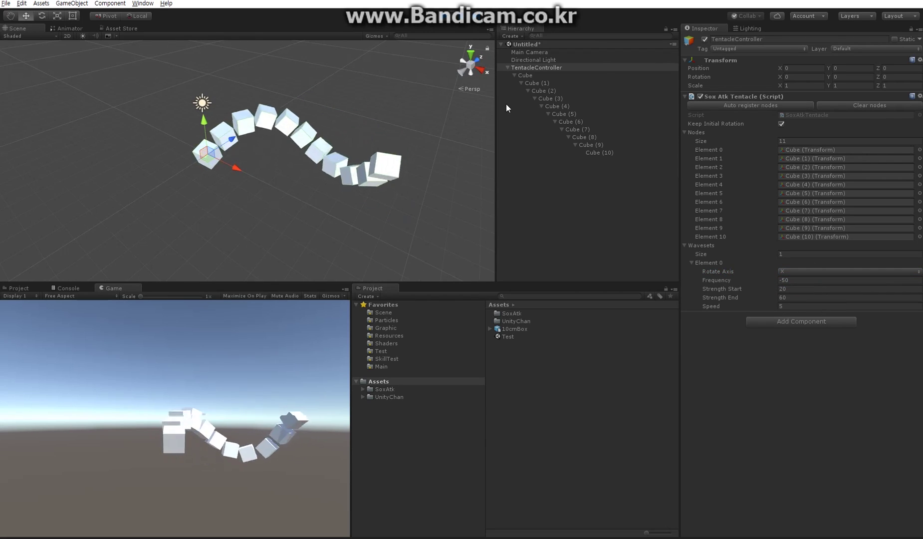
pyautogui.press('r')
pyautogui.moveTo(207, 155); pyautogui.dragTo(215, 175)
pyautogui.press('e')
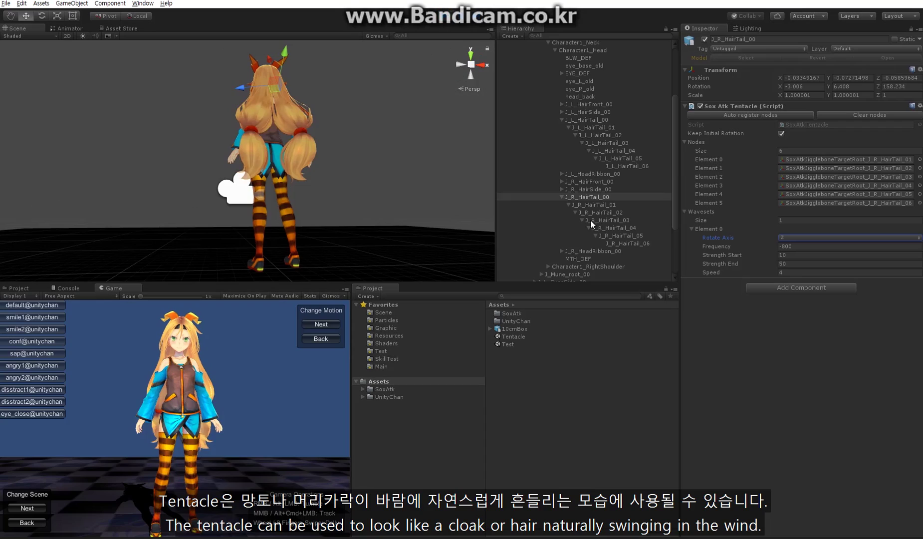
# View the character's hair from behind and move unitychan in play mode to test Tentacle combined with JiggleBone
pyautogui.keyDown('alt'); pyautogui.moveTo(250, 185); pyautogui.dragTo(556, 243); pyautogui.keyUp('alt')
pyautogui.keyDown('alt'); pyautogui.moveTo(479, 239); pyautogui.dragTo(435, 210); pyautogui.keyUp('alt')
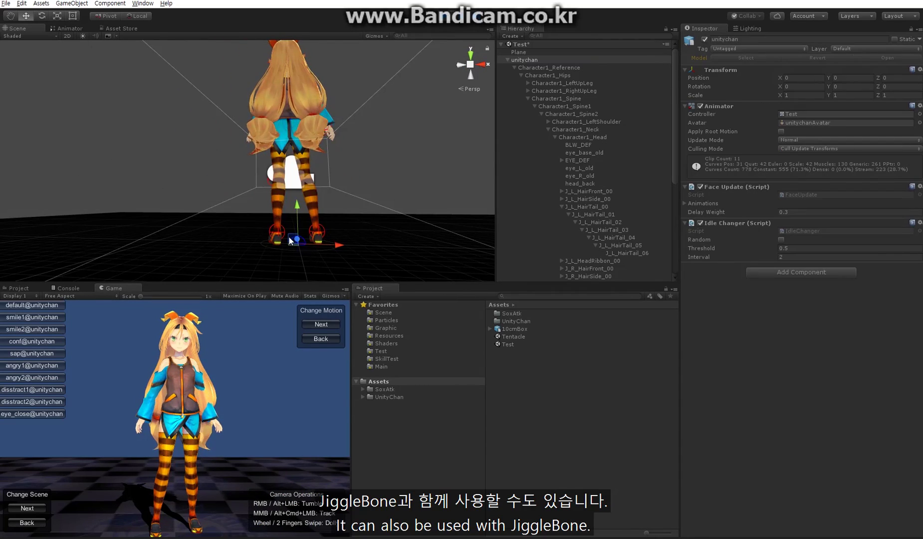
pyautogui.moveTo(290, 240)
pyautogui.mouseDown()
pyautogui.moveTo(268, 221)
pyautogui.moveTo(289, 222)
pyautogui.moveTo(289, 245)
pyautogui.moveTo(283, 234)
pyautogui.moveTo(294, 256)
pyautogui.mouseUp()
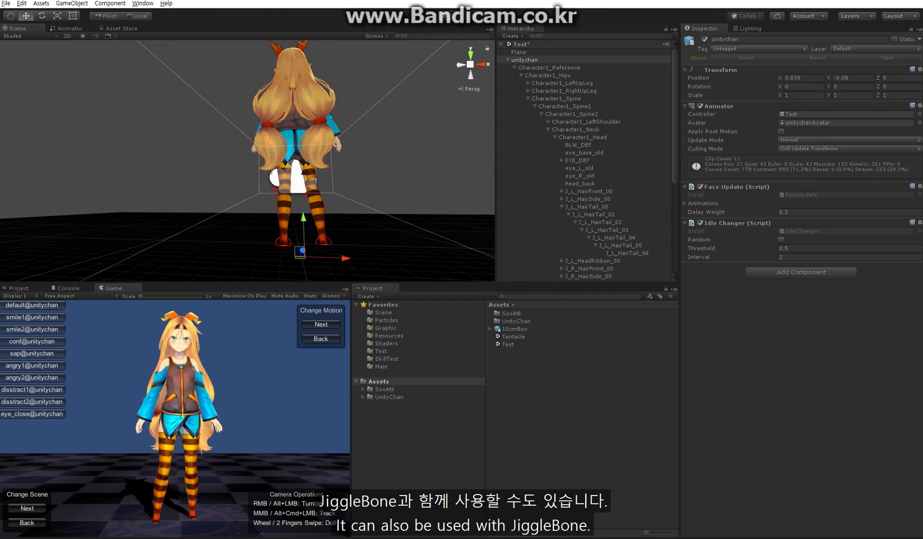
# Stop playing, set the Tentacle Speed of J_R_HairTail_00 to 4.2 in edit mode, and replay the scene
pyautogui.click(448, 16)
pyautogui.scroll(-5, 599, 215)
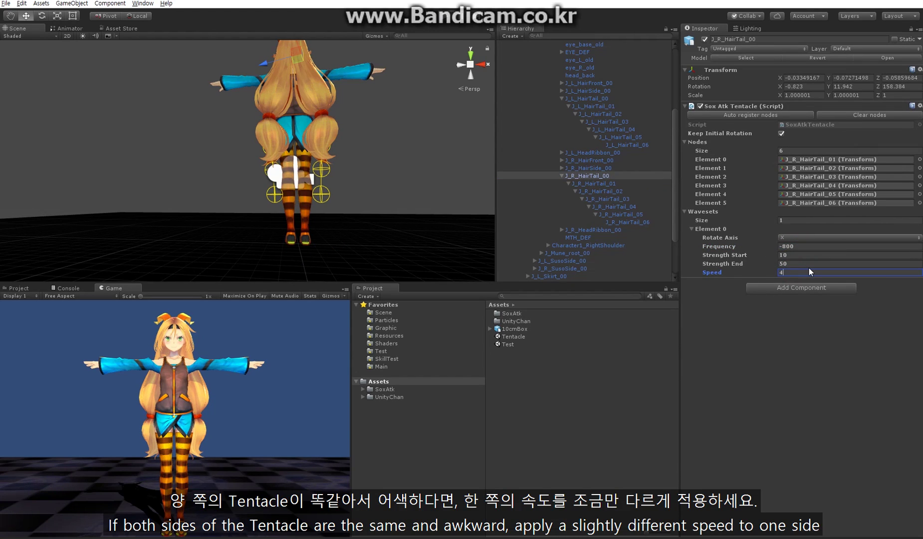
pyautogui.click(449, 16)
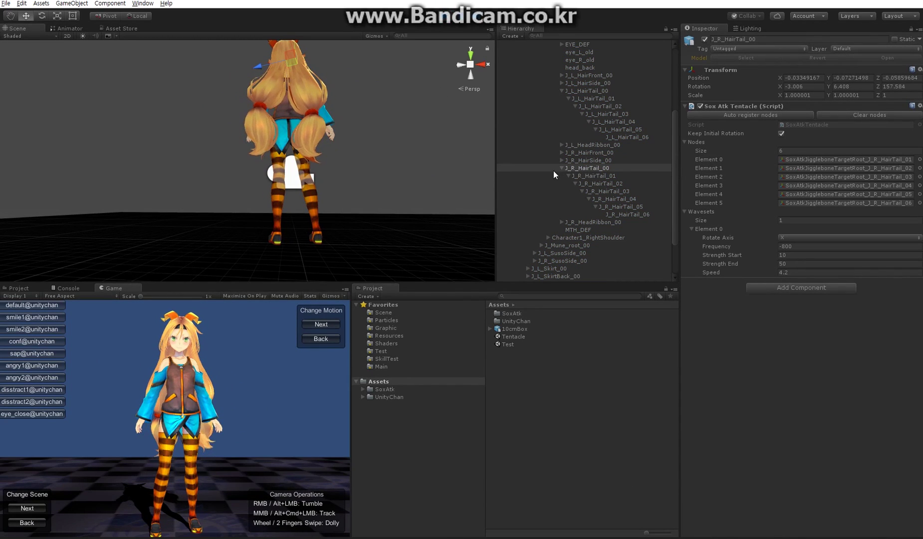
# Stop playing, set the Tentacle Rotate Axis of J_R_HairTail_00 to Z, and replay the scene to view the hair
pyautogui.click(448, 16)
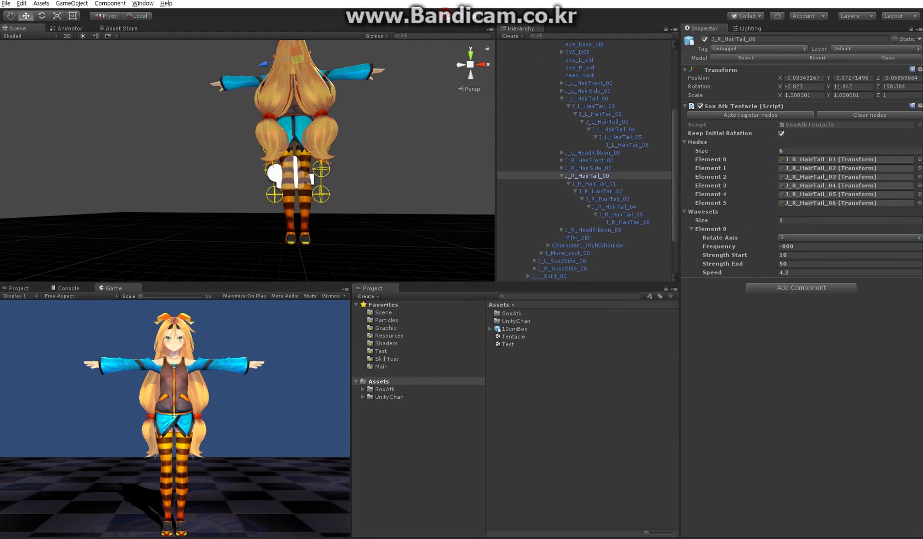
pyautogui.click(448, 16)
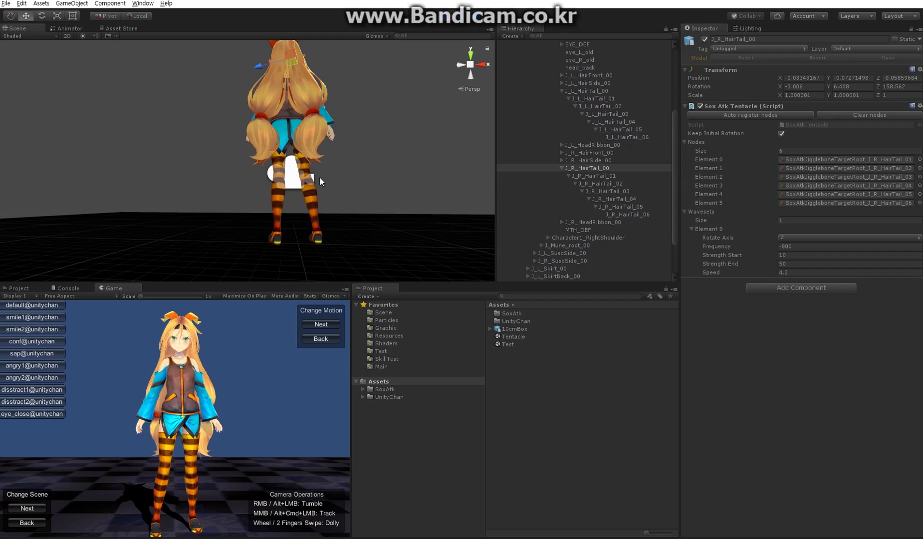
pyautogui.keyDown('alt'); pyautogui.moveTo(303, 191); pyautogui.dragTo(175, 225); pyautogui.keyUp('alt')
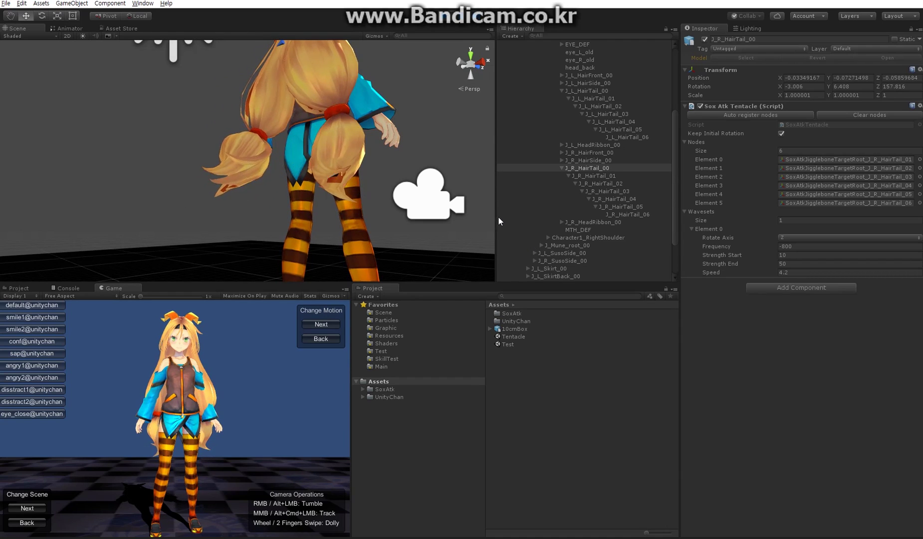
# Select unitychan and move it around in play mode to examine how the hair swings with the Z-axis wave
pyautogui.scroll(-5, 370, 171)
pyautogui.keyDown('alt'); pyautogui.moveTo(370, 171); pyautogui.dragTo(429, 264); pyautogui.keyUp('alt')
pyautogui.scroll(5, 575, 95)
pyautogui.doubleClick(524, 59)
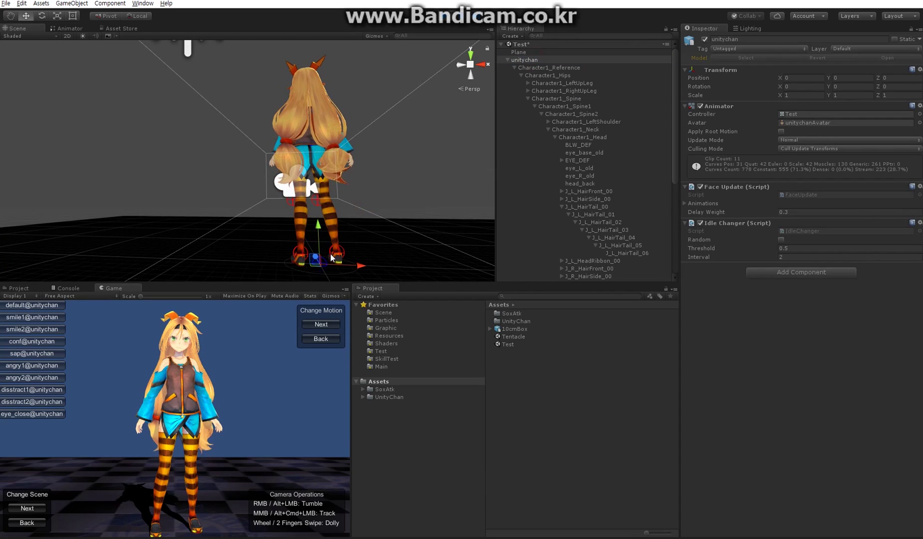
pyautogui.moveTo(316, 261); pyautogui.dragTo(283, 252)
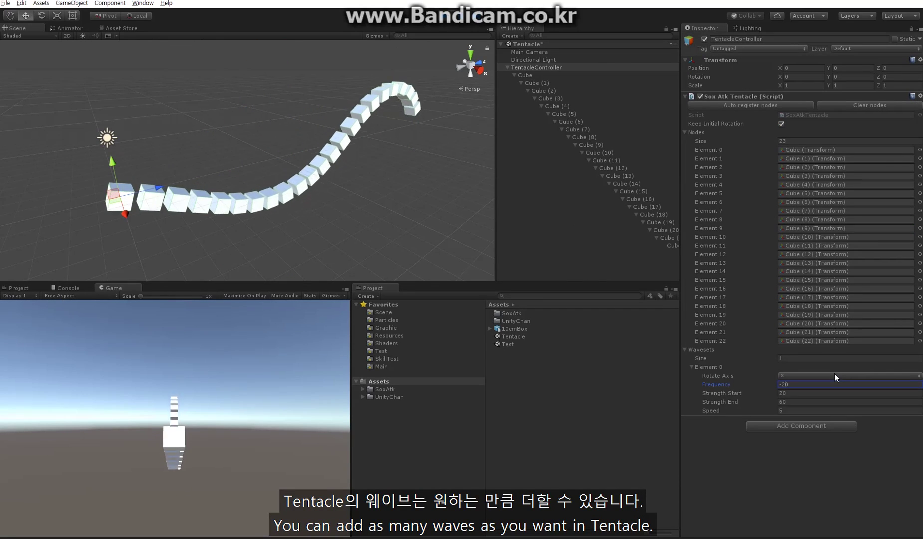
# Try Frequency -200, -150 and -100 on the 23-cube TentacleController in play mode, and return it to -20
pyautogui.write('0')
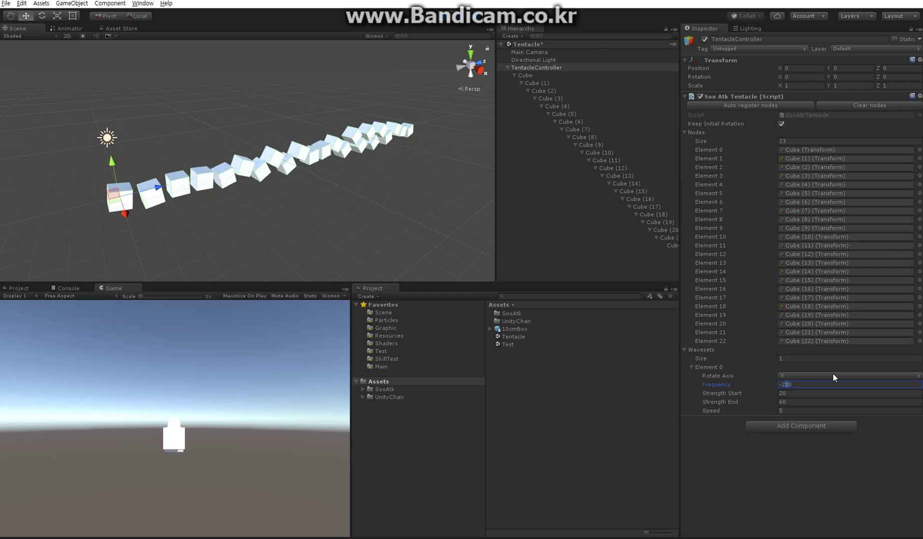
pyautogui.press('Left')
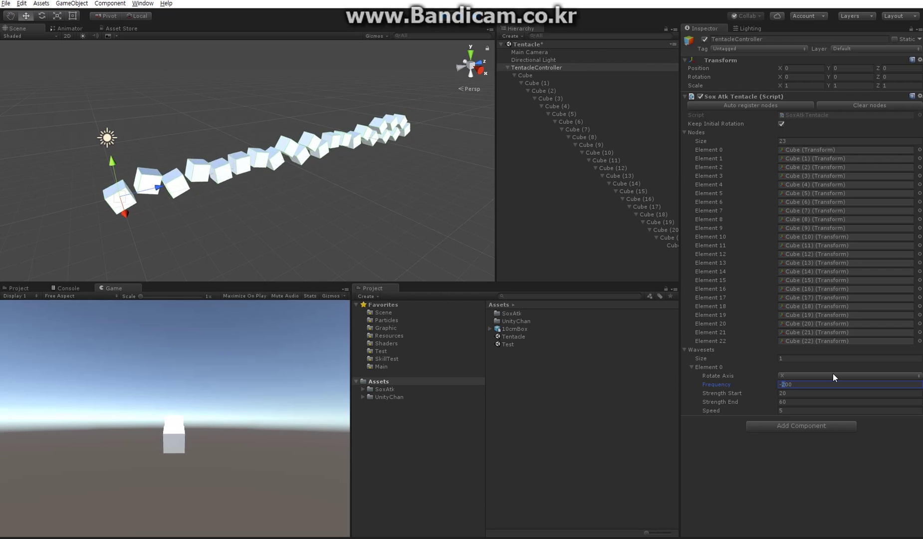
pyautogui.write('15')
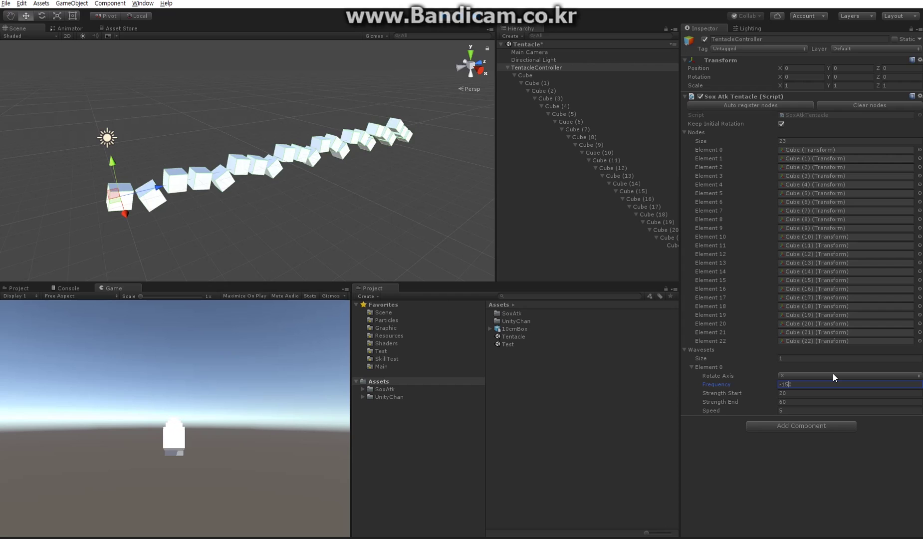
pyautogui.press('Right')
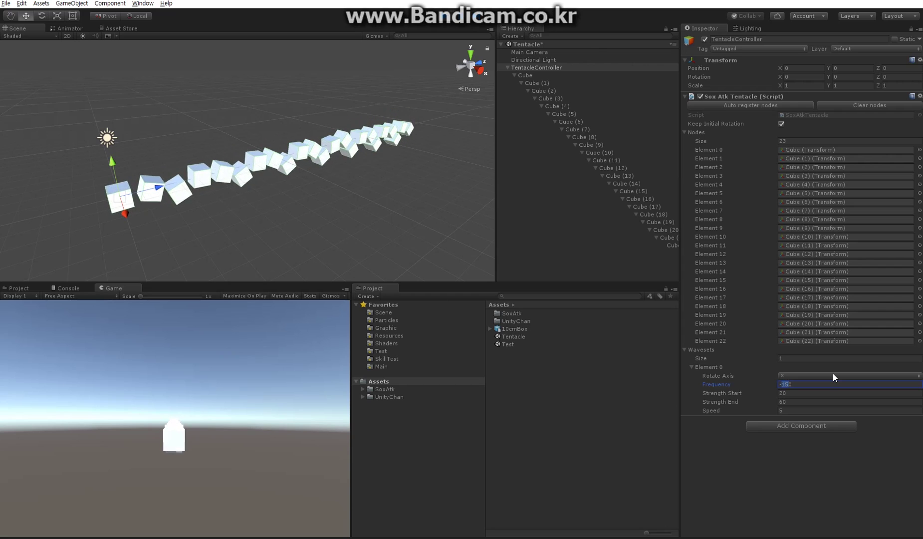
pyautogui.write('10')
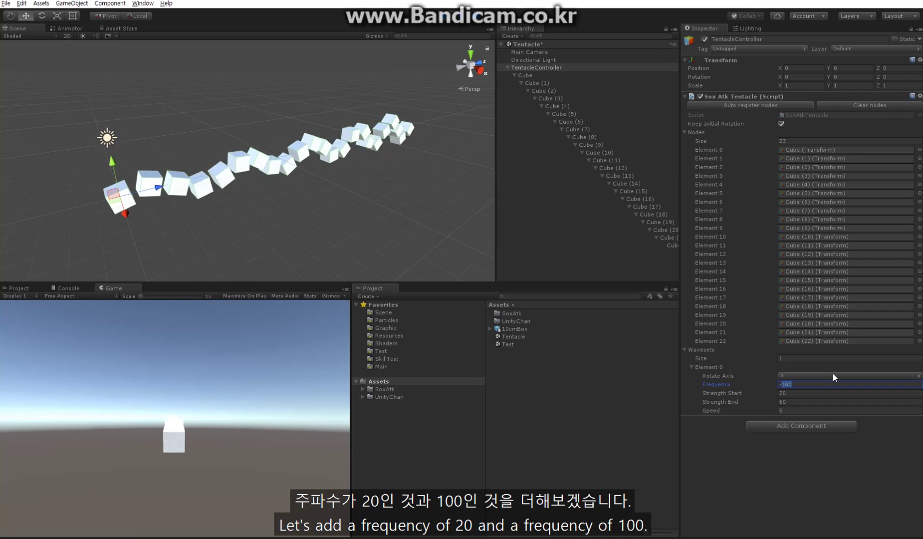
pyautogui.write('20')
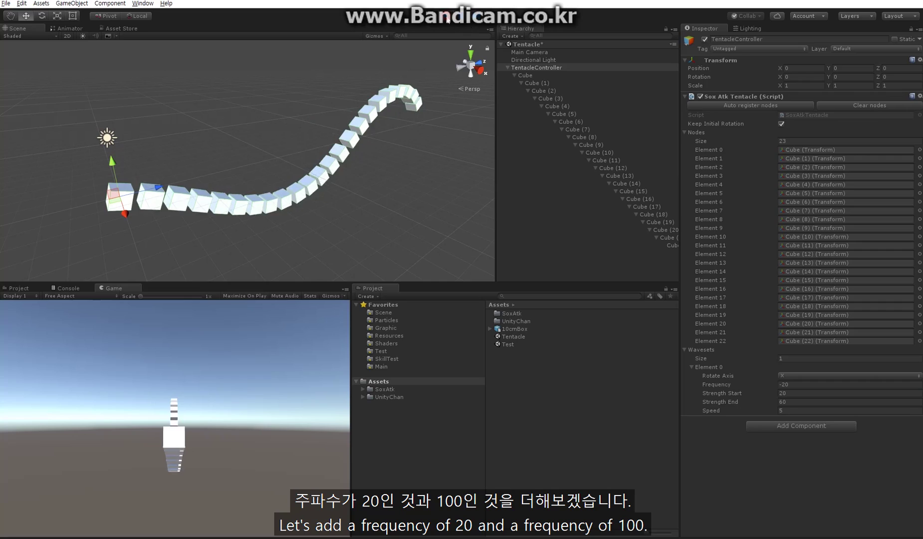
# Set the waveset's Frequency to -20 in edit mode, and briefly play the scene to check the wave
pyautogui.press('BackSpace')
pyautogui.press('BackSpace')
pyautogui.write('50')
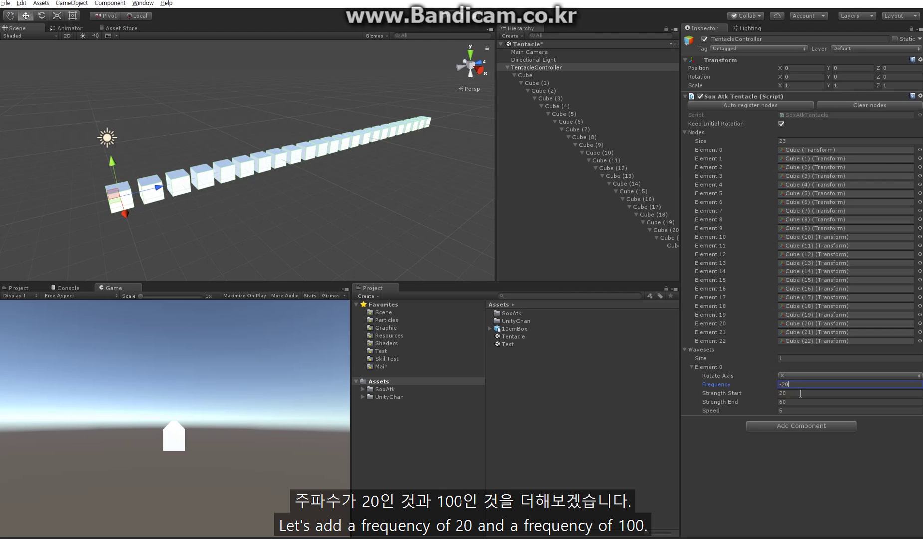
pyautogui.click(449, 25)
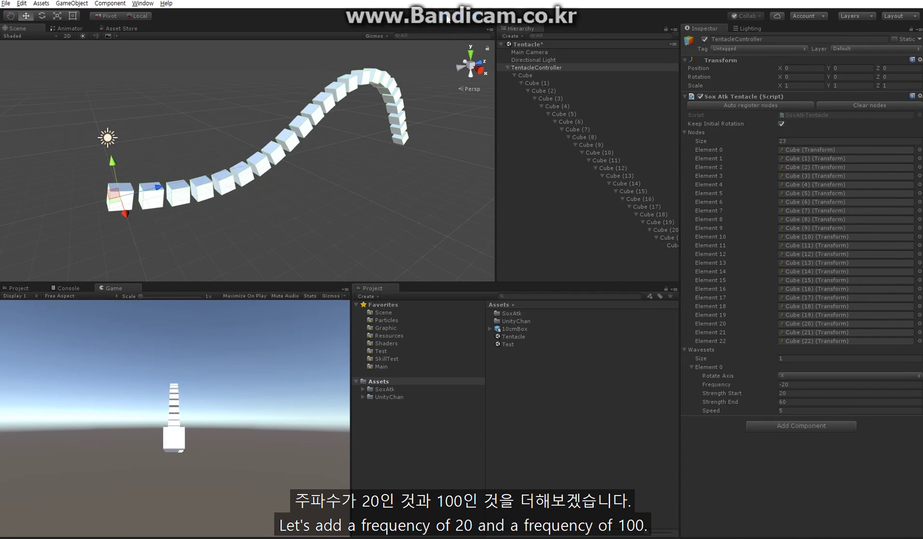
pyautogui.hotkey('ctrl', 'p')
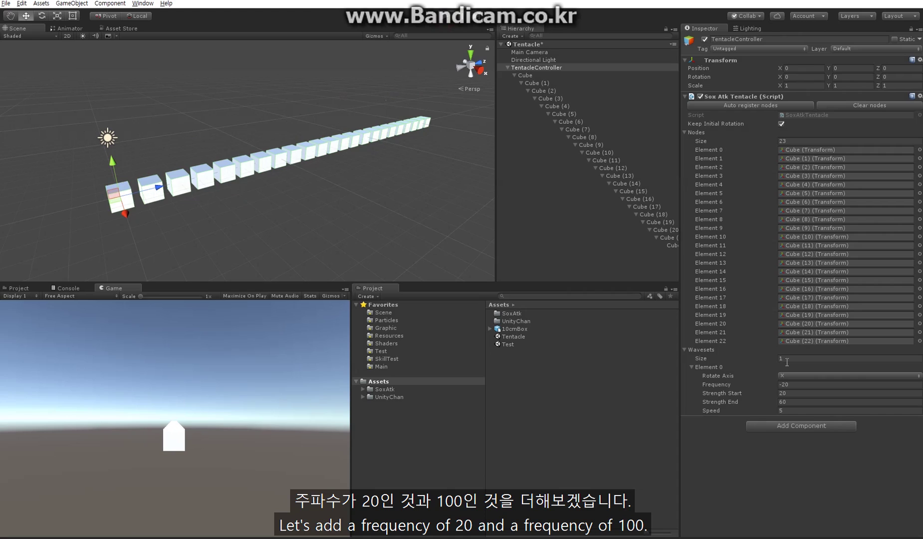
# Increase the Wavesets size to 2, set Element 1's Frequency to -100, and play the scene
pyautogui.write('2')
pyautogui.press('Return')
pyautogui.click(691, 420)
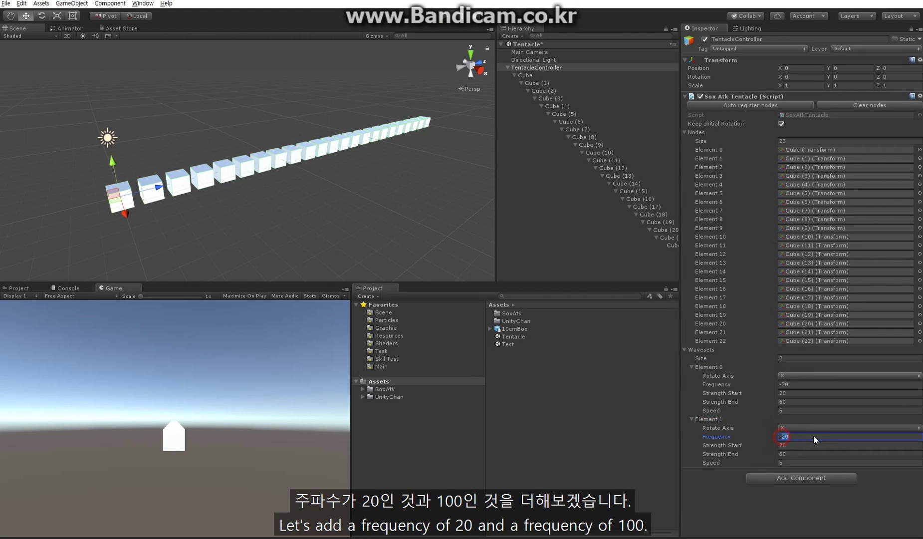
pyautogui.press('Return')
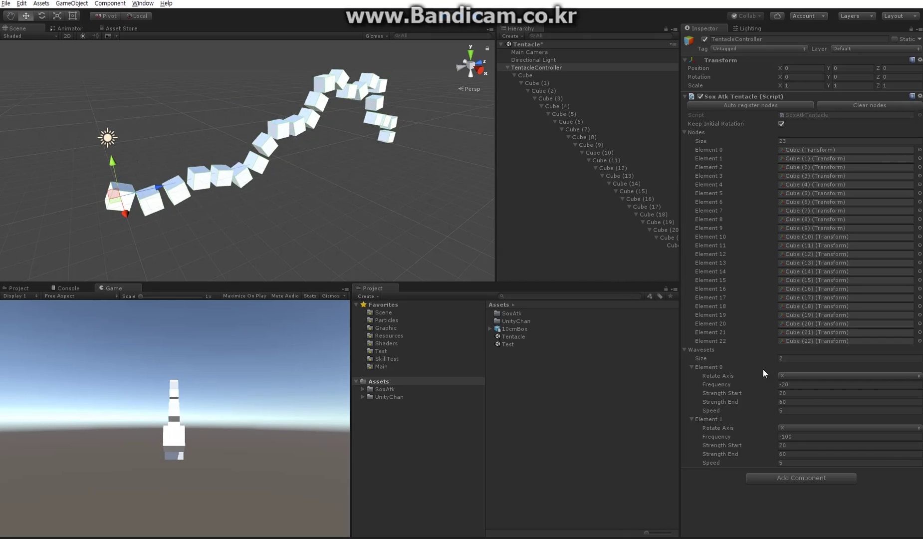
# Stop playing, set both wavesets' Frequency to -50 and Element 1's Rotate Axis to Y, and replay the scene
pyautogui.click(448, 16)
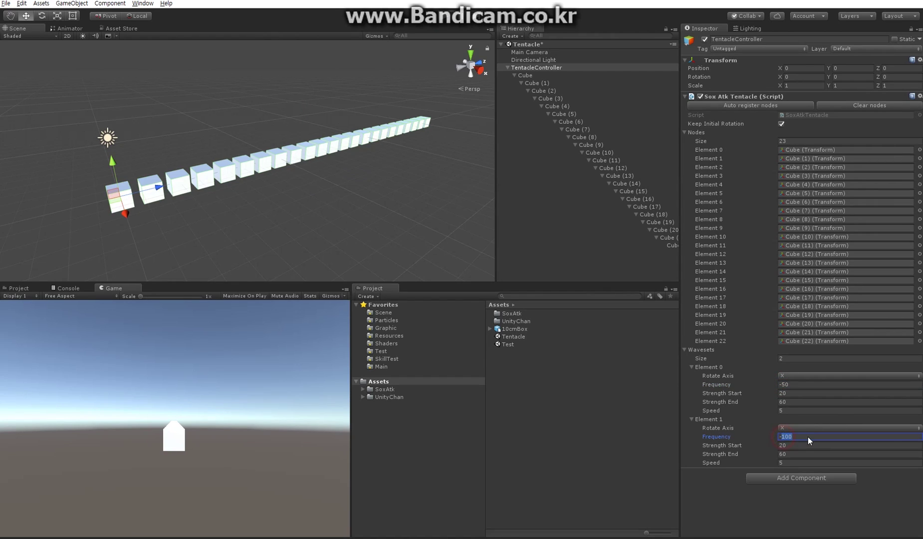
pyautogui.click(795, 427)
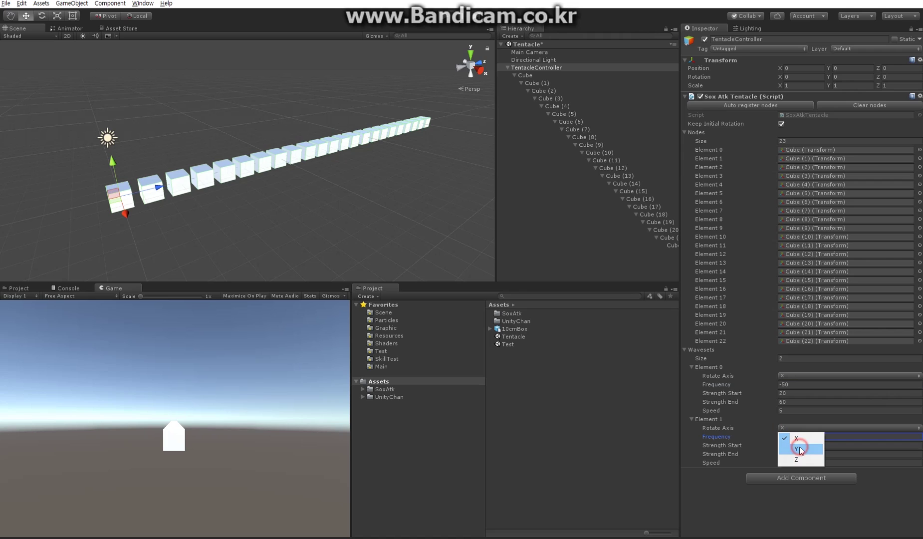
pyautogui.keyDown('alt'); pyautogui.moveTo(241, 230); pyautogui.dragTo(505, 308); pyautogui.keyUp('alt')
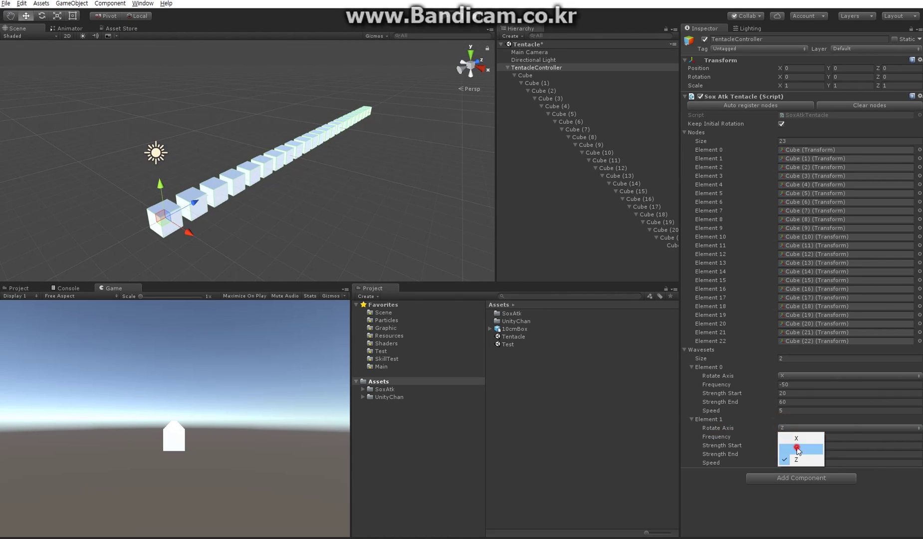
pyautogui.click(797, 449)
pyautogui.click(447, 24)
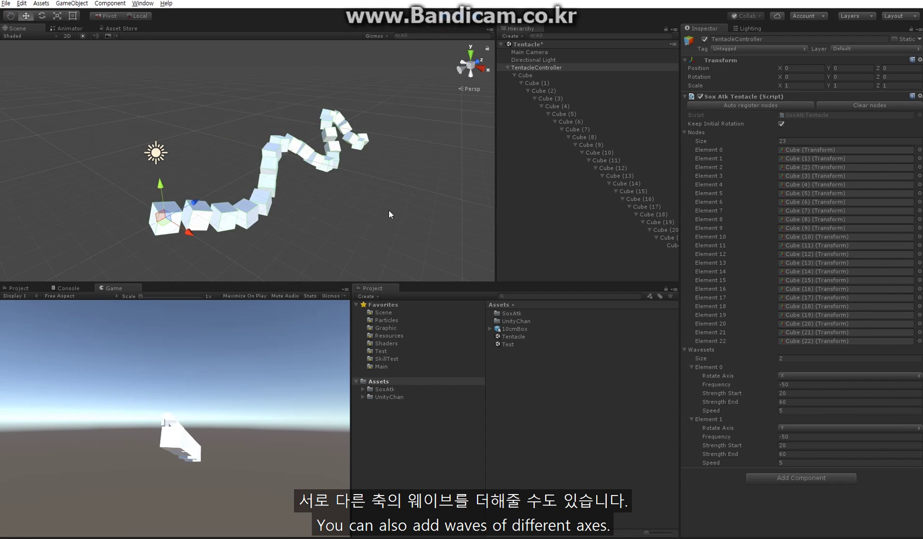
# Set the Speed of waveset Element 1 to 4 while the scene plays, and inspect the tentacle's combined wave from several angles
pyautogui.keyDown('alt'); pyautogui.moveTo(299, 174); pyautogui.dragTo(424, 199); pyautogui.keyUp('alt')
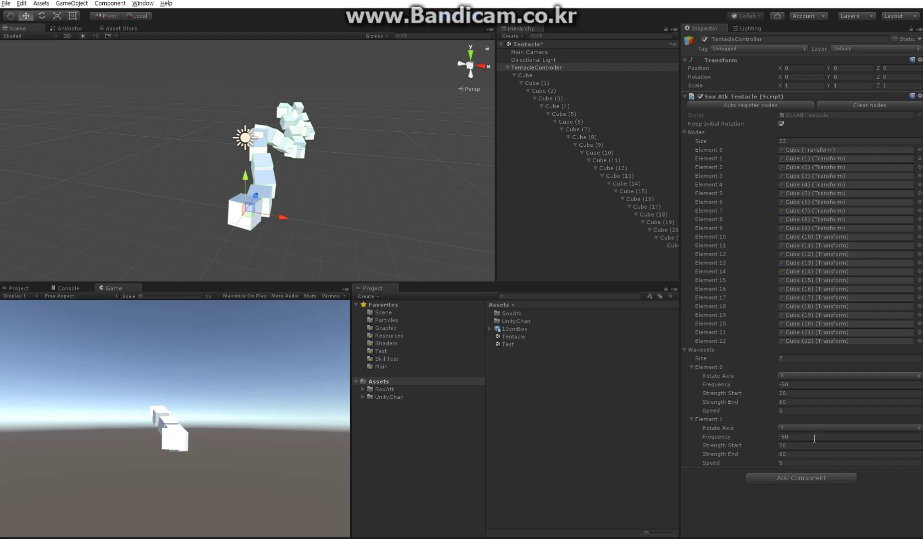
pyautogui.click(820, 463)
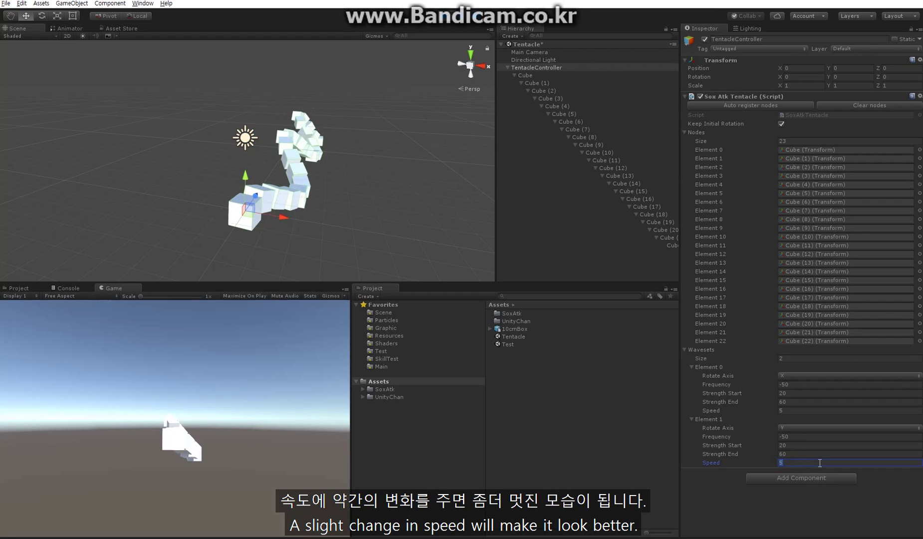
pyautogui.write('4')
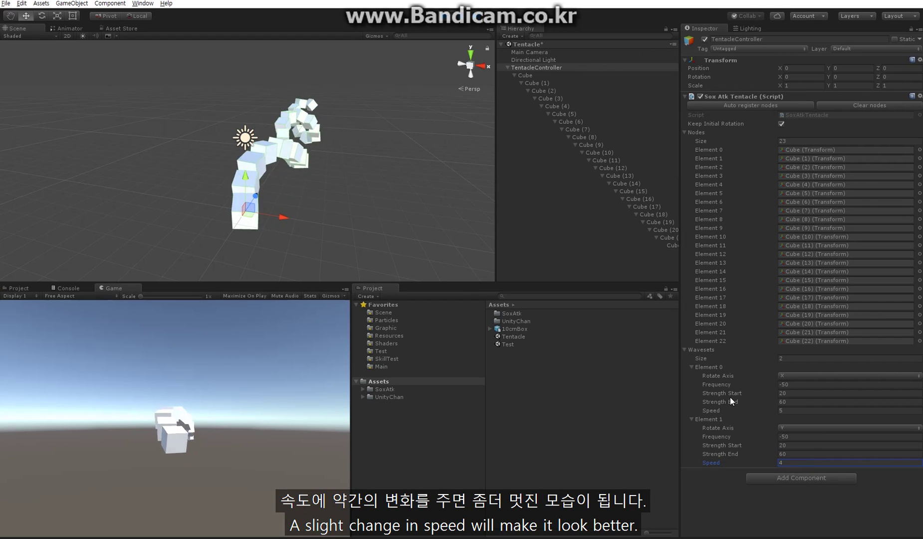
pyautogui.keyDown('alt'); pyautogui.moveTo(310, 209); pyautogui.dragTo(379, 146); pyautogui.keyUp('alt')
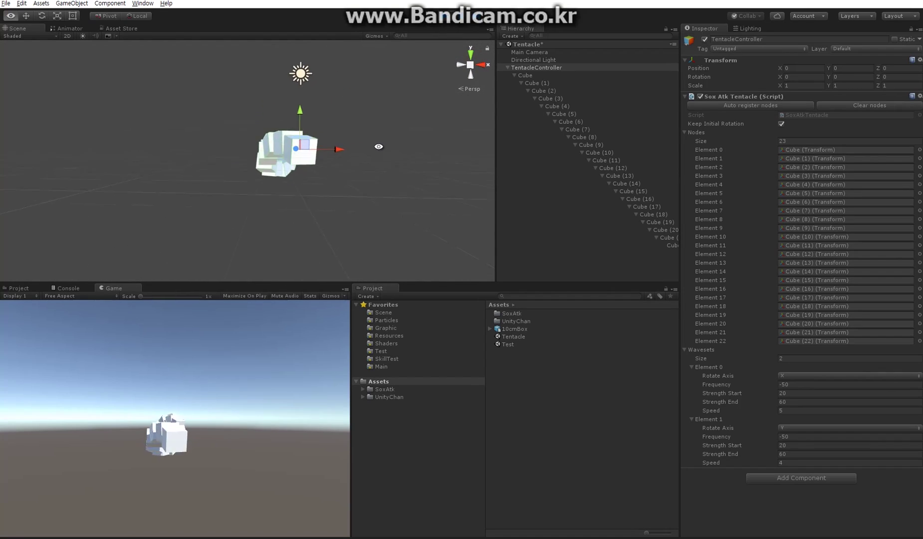
pyautogui.keyDown('alt'); pyautogui.moveTo(304, 145); pyautogui.dragTo(372, 211); pyautogui.keyUp('alt')
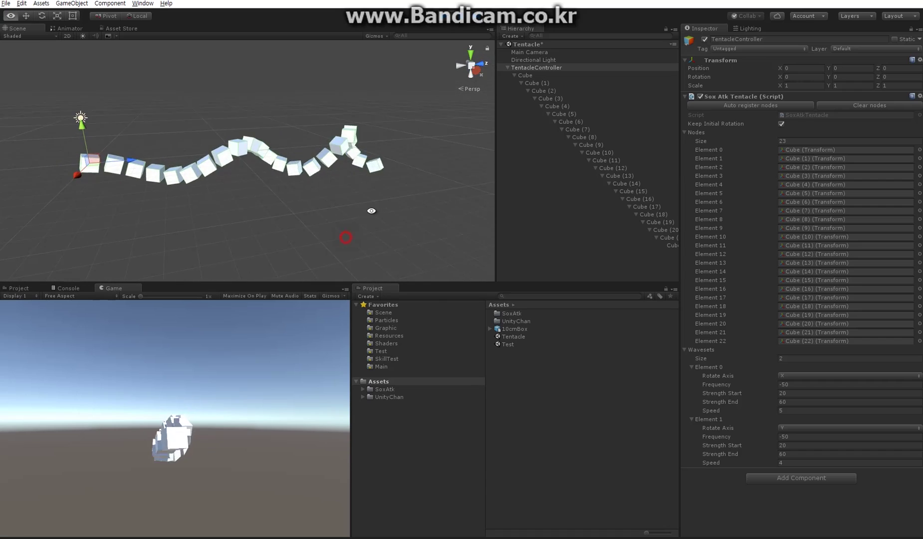
# Set the Frequency of waveset Element 1 to -80 during play, and examine the cube chain's motion from different sides
pyautogui.click(783, 437)
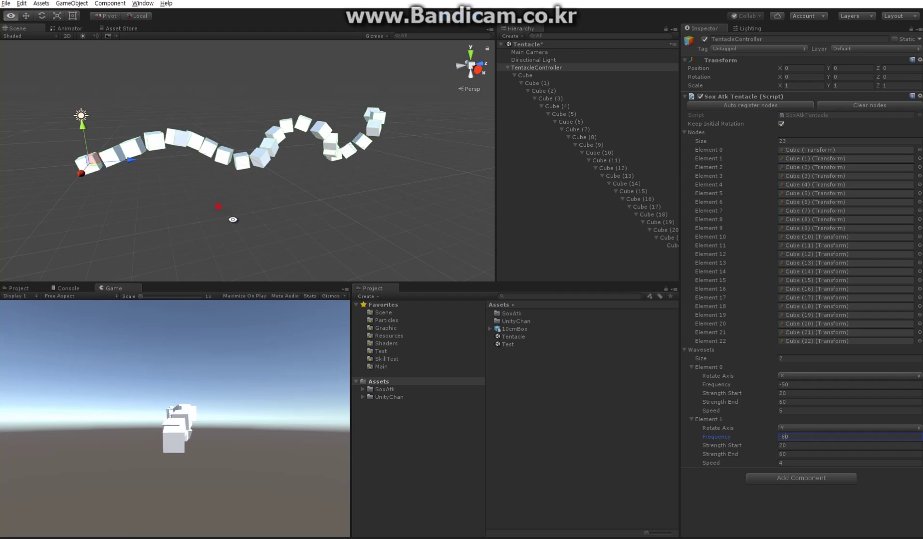
pyautogui.keyDown('alt'); pyautogui.moveTo(231, 220); pyautogui.dragTo(349, 175); pyautogui.keyUp('alt')
pyautogui.keyDown('alt'); pyautogui.moveTo(324, 209); pyautogui.dragTo(286, 233); pyautogui.keyUp('alt')
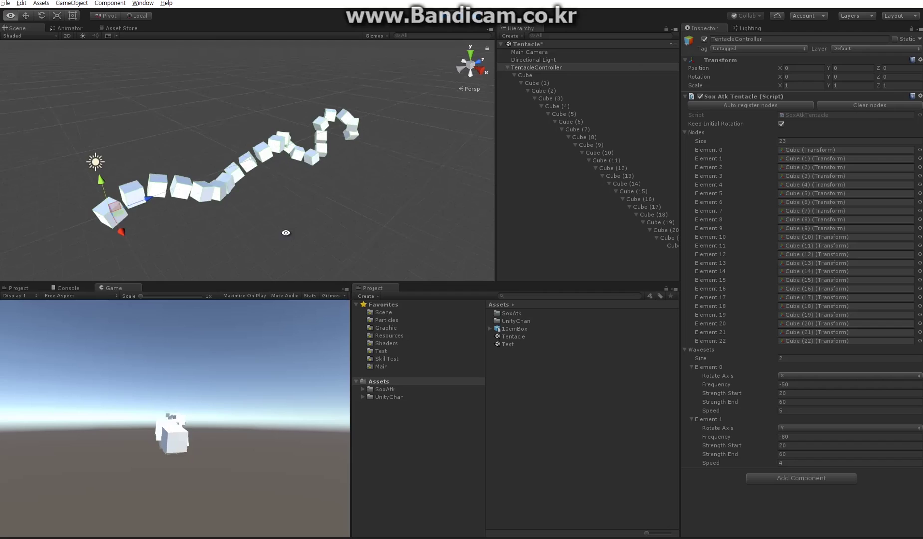
pyautogui.keyDown('alt'); pyautogui.moveTo(389, 219); pyautogui.dragTo(297, 194); pyautogui.keyUp('alt')
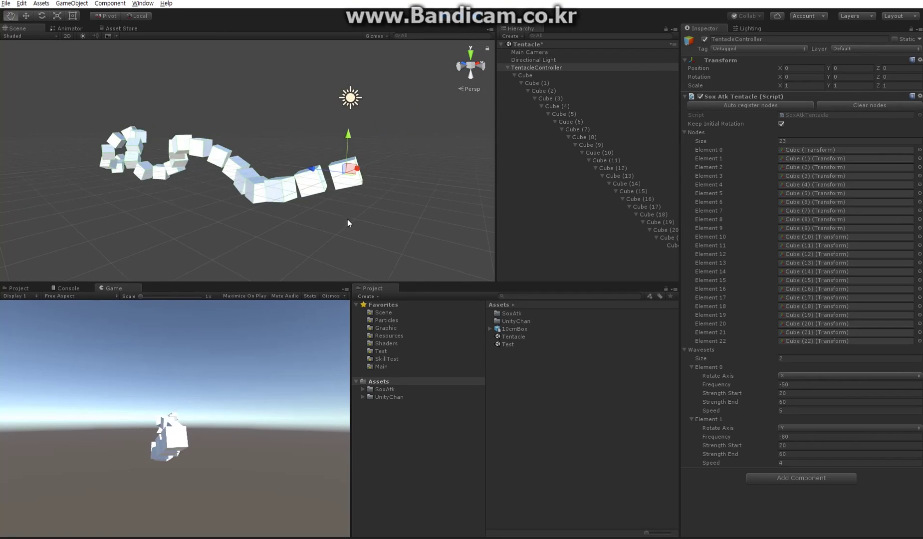
pyautogui.keyDown('alt'); pyautogui.moveTo(346, 219); pyautogui.dragTo(301, 140); pyautogui.keyUp('alt')
pyautogui.keyDown('alt'); pyautogui.moveTo(199, 203); pyautogui.dragTo(135, 224); pyautogui.keyUp('alt')
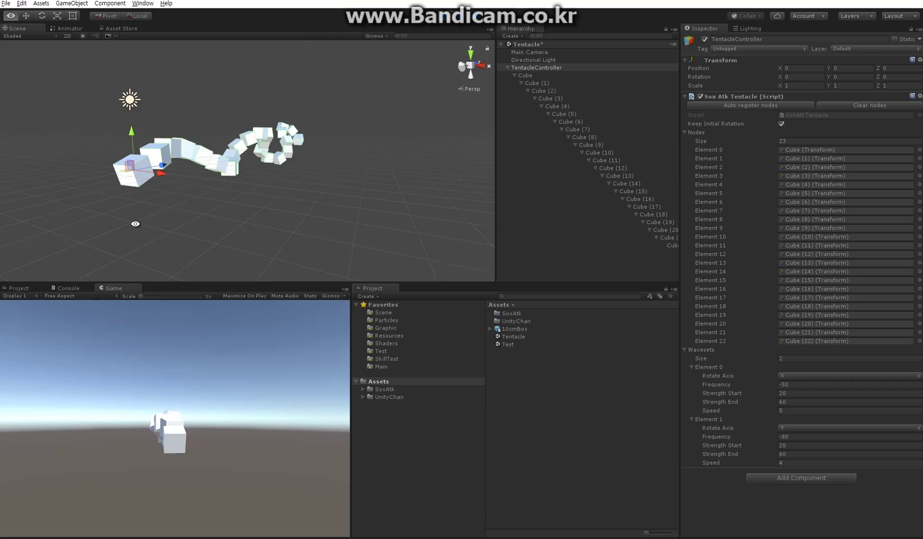